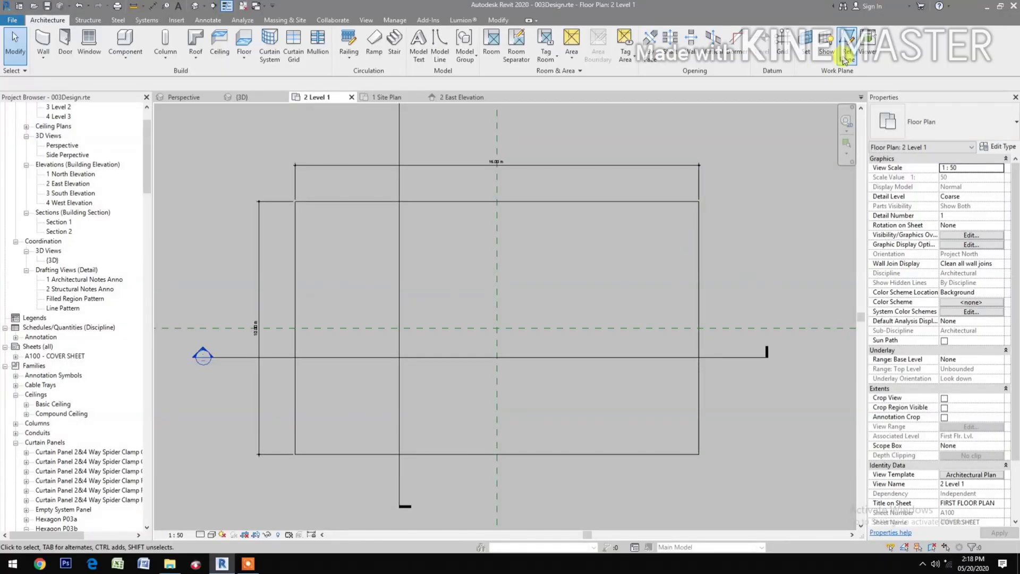
- Draw a horizontal reference plane across the upper plan and a vertical one near the left
left_click(846, 55)
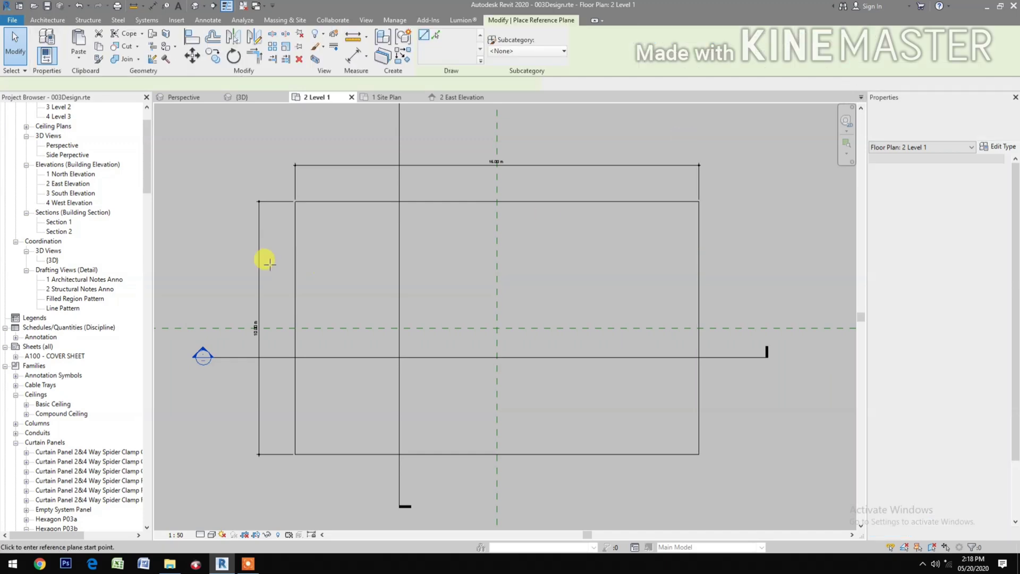
left_click(281, 264)
left_click(730, 264)
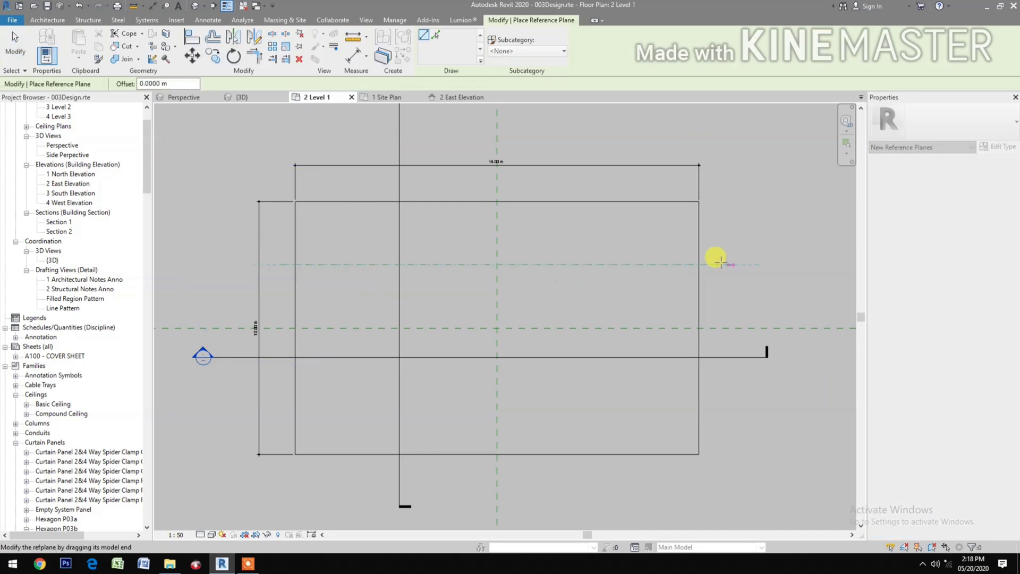
left_click(356, 182)
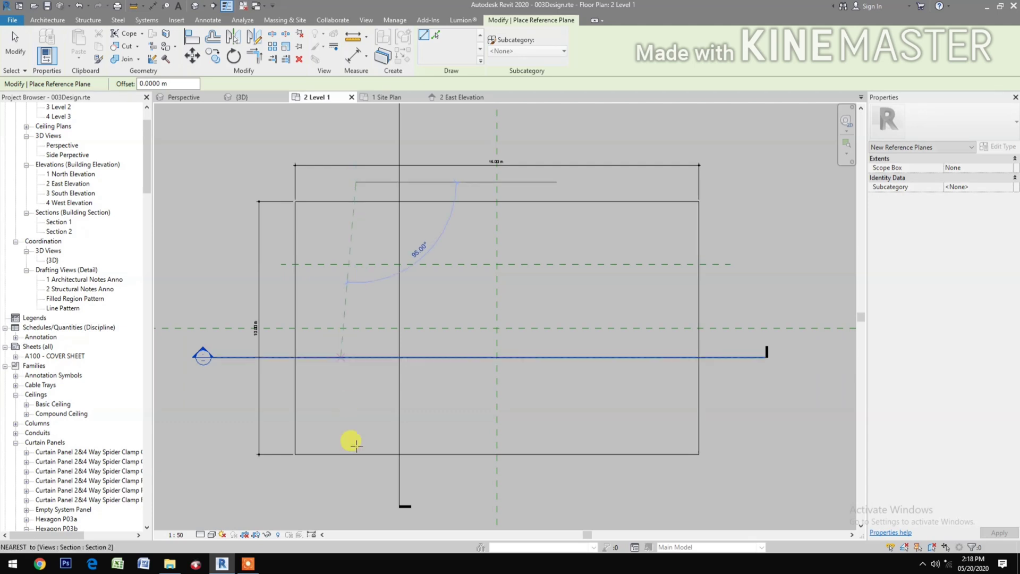
left_click(356, 465)
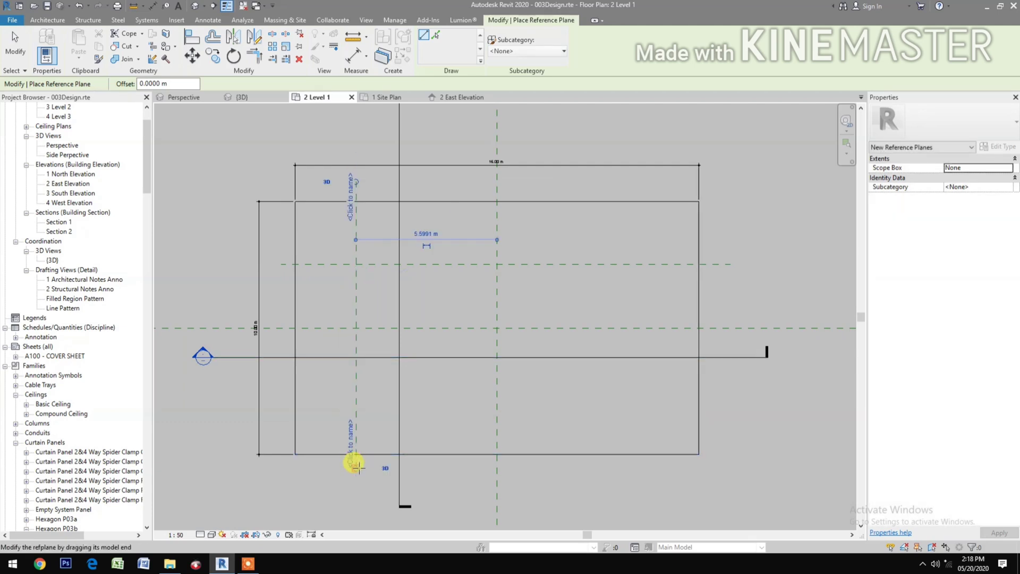
- Dimension the new vertical plane to the central plane and set the spacing to 3.00 m
key("d")
key("i")
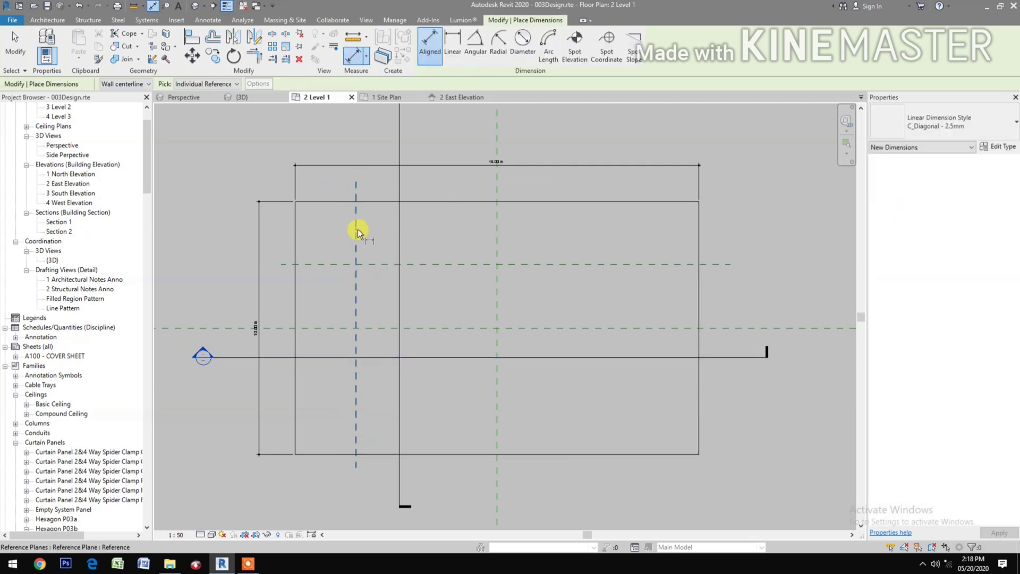
left_click(356, 232)
left_click(498, 232)
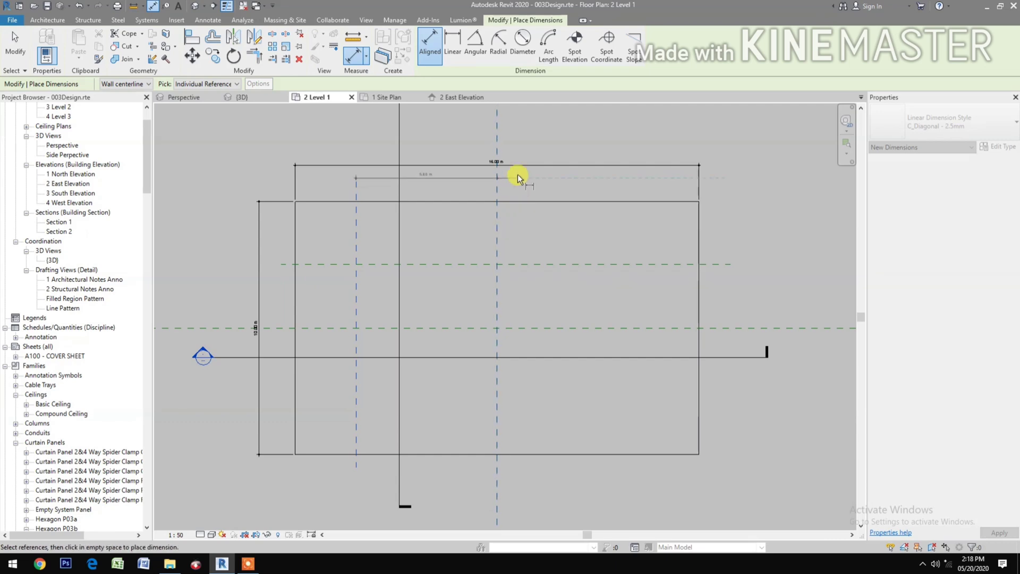
left_click(503, 184)
key("Escape")
key("Escape")
left_click(358, 212)
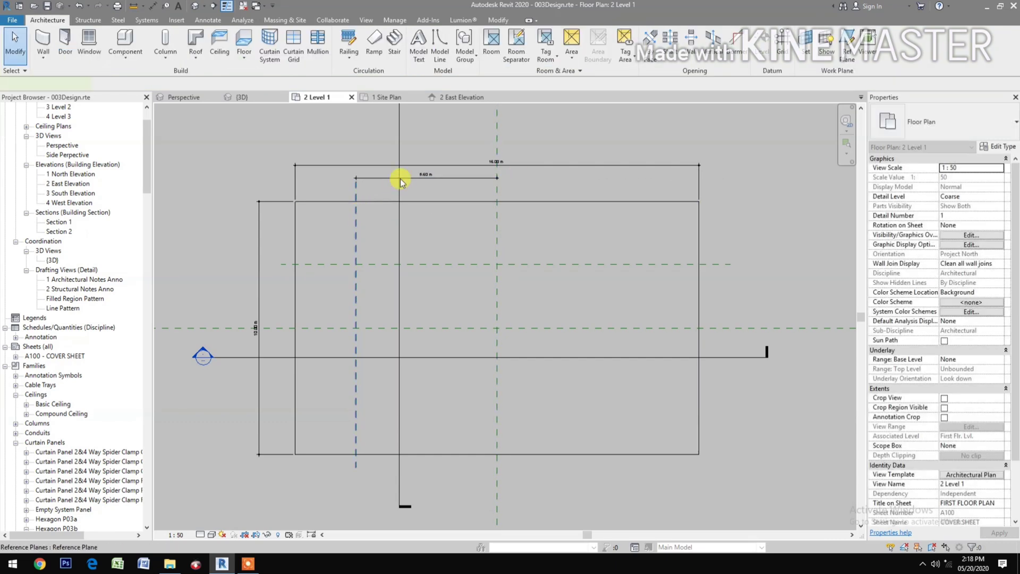
left_click(427, 174)
type("3")
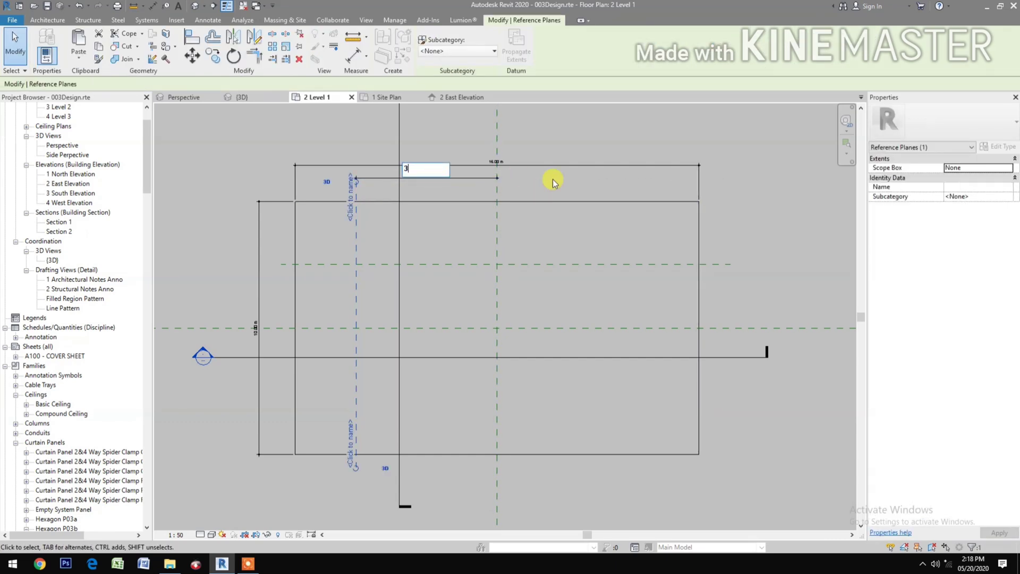
key("Return")
- Dimension the new horizontal plane to the middle horizontal plane
key("d")
key("i")
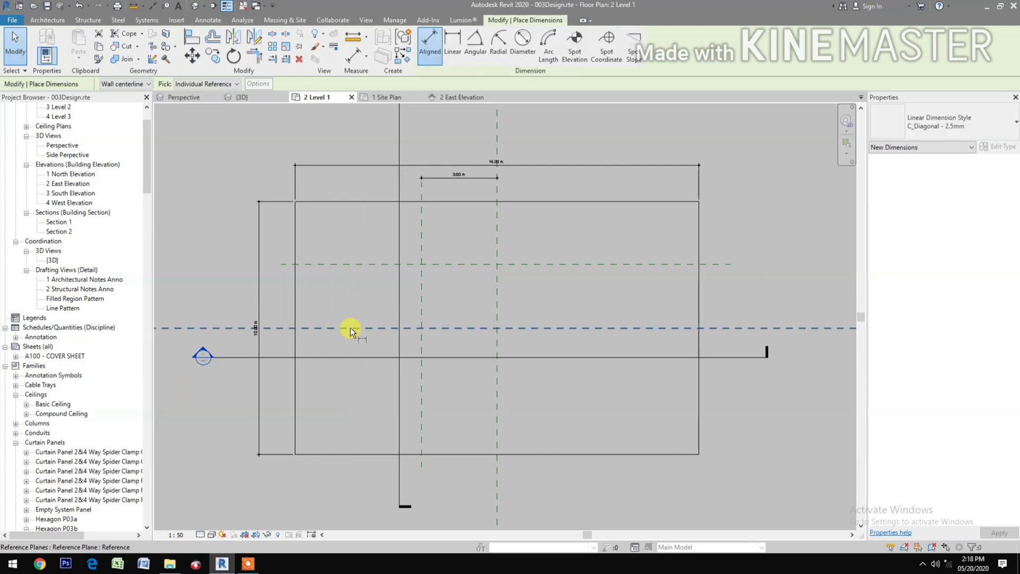
left_click(350, 327)
left_click(356, 263)
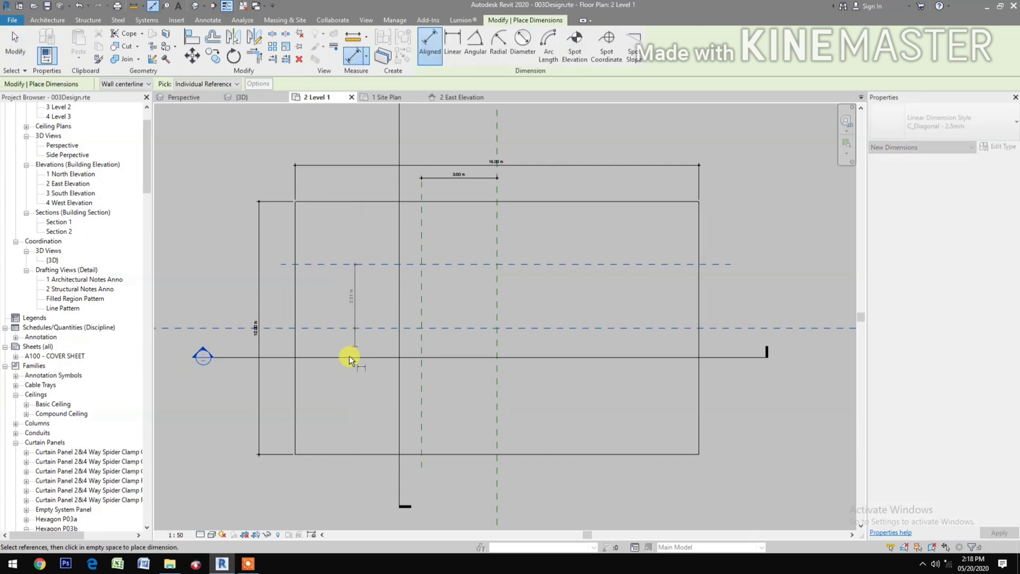
left_click(278, 363)
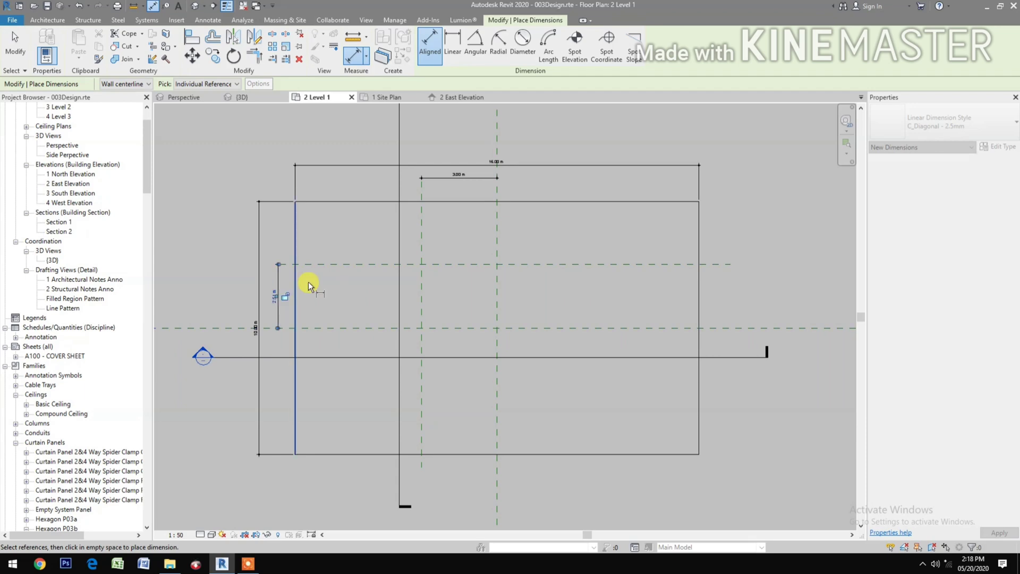
key("Escape")
key("Escape")
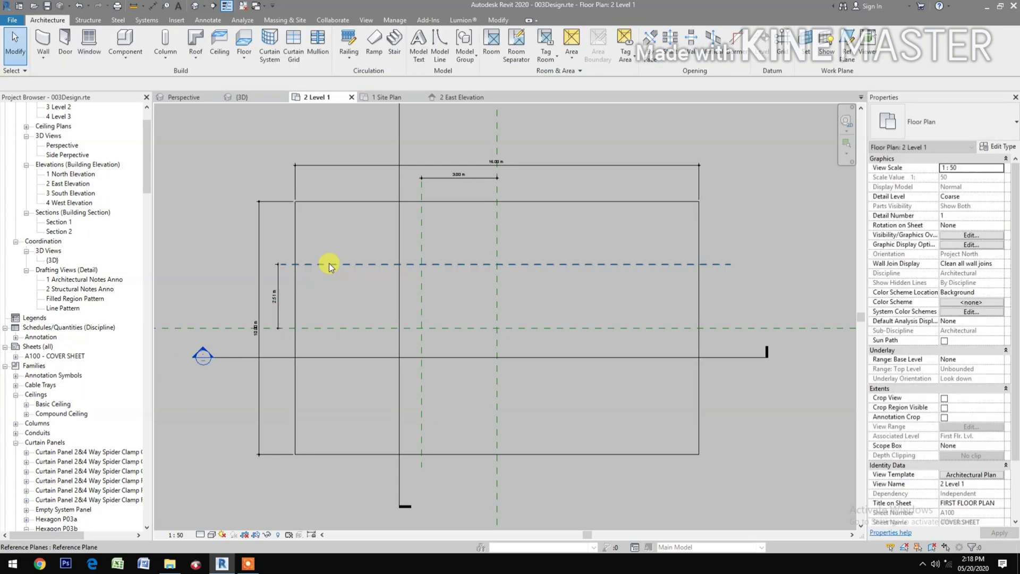
- Set the horizontal reference plane 2.00 m from the middle plane
left_click(327, 264)
left_click(272, 296)
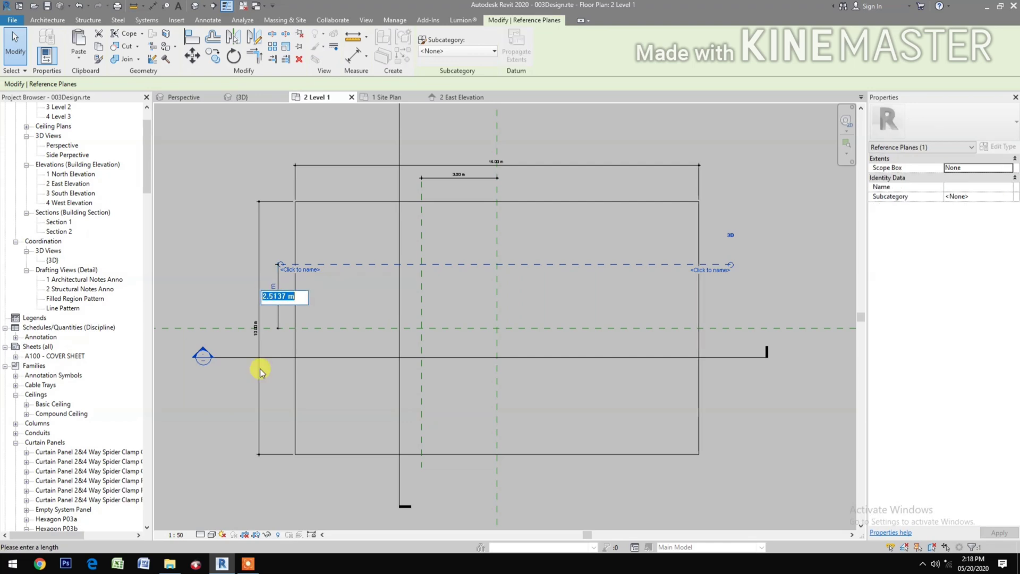
type("2")
key("Return")
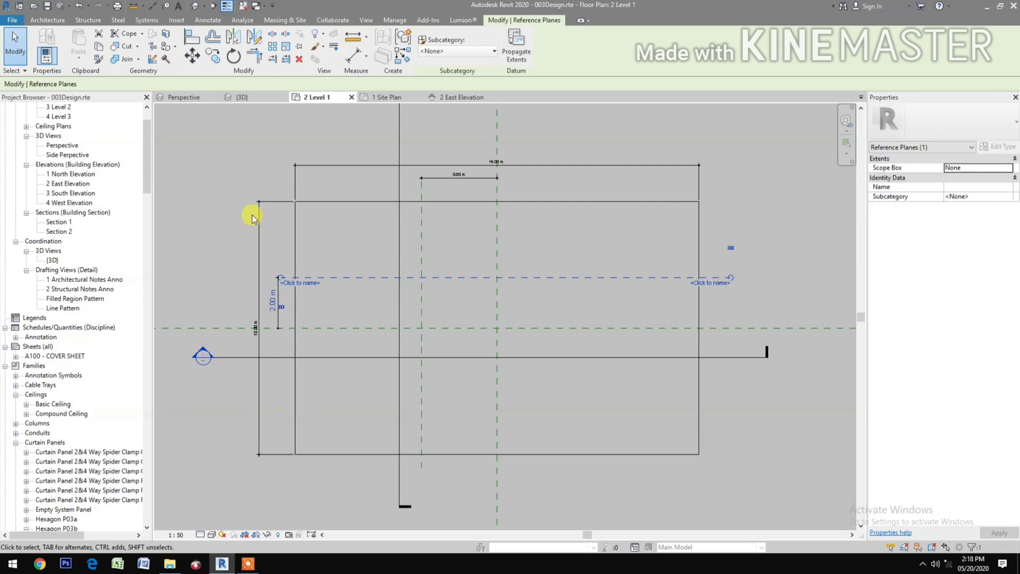
left_click(252, 214)
- Mirror the vertical plane across the central plane and the horizontal plane across the middle plane
left_click(421, 241)
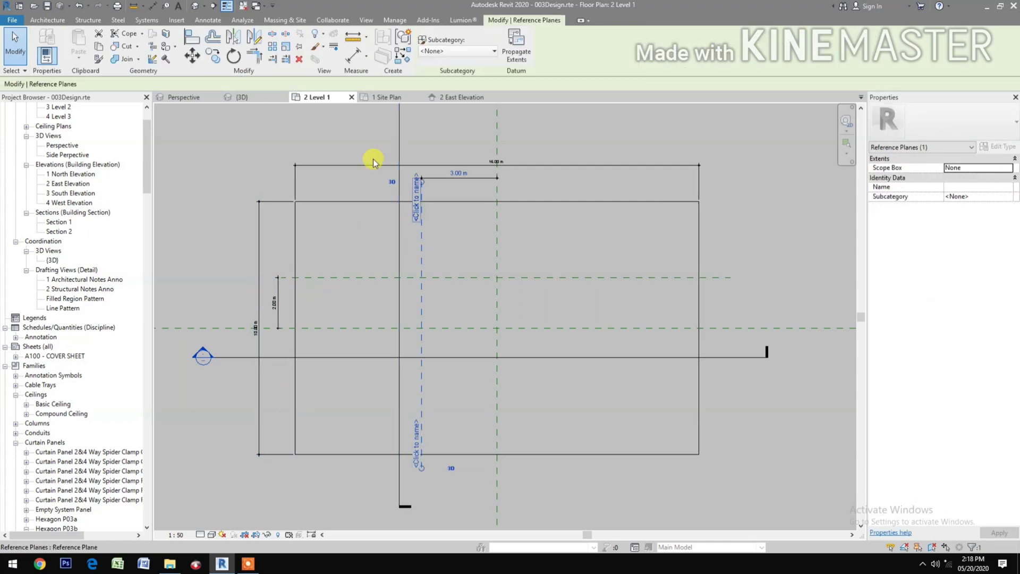
left_click(229, 38)
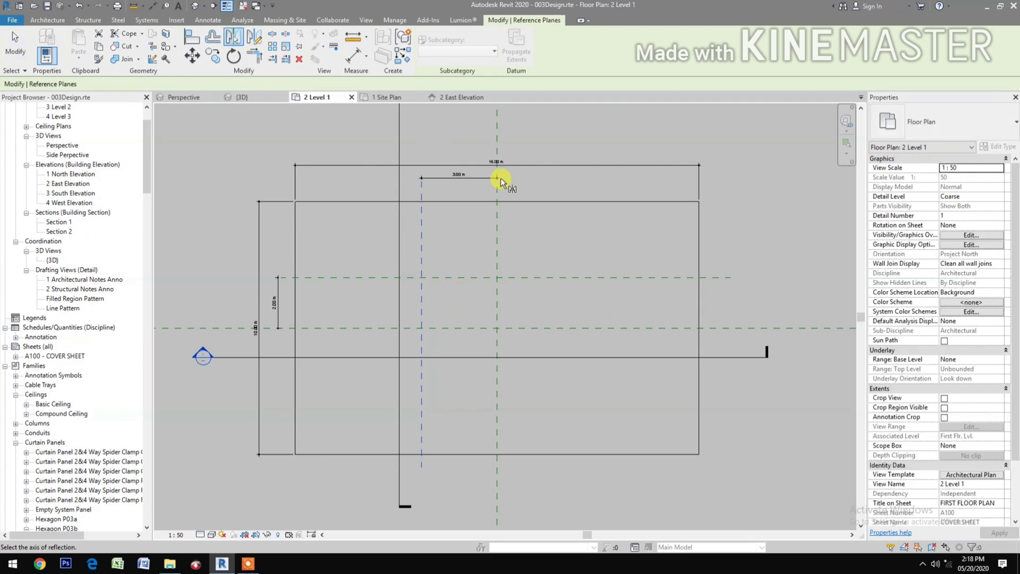
left_click(499, 214)
left_click(461, 278)
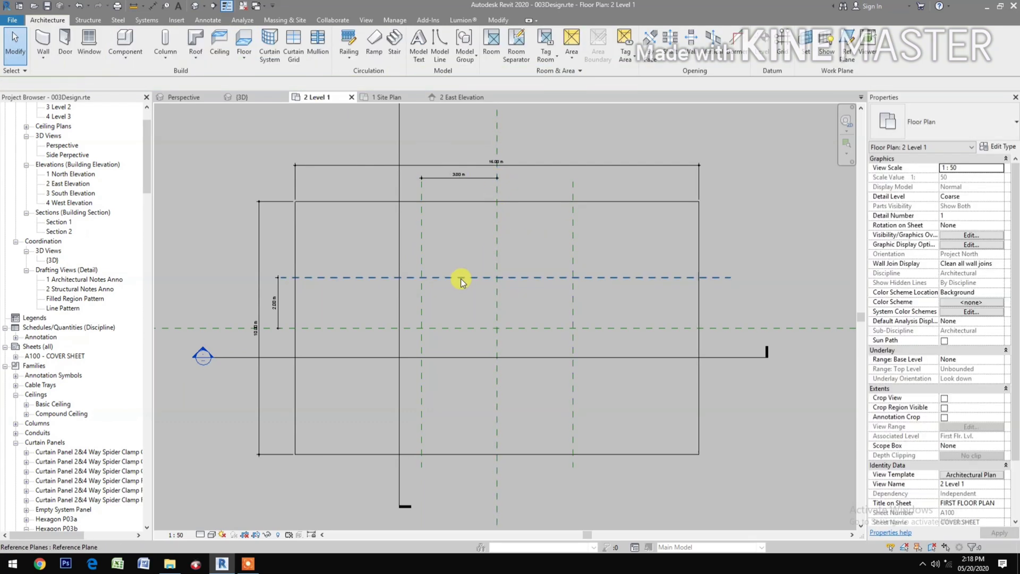
left_click(236, 41)
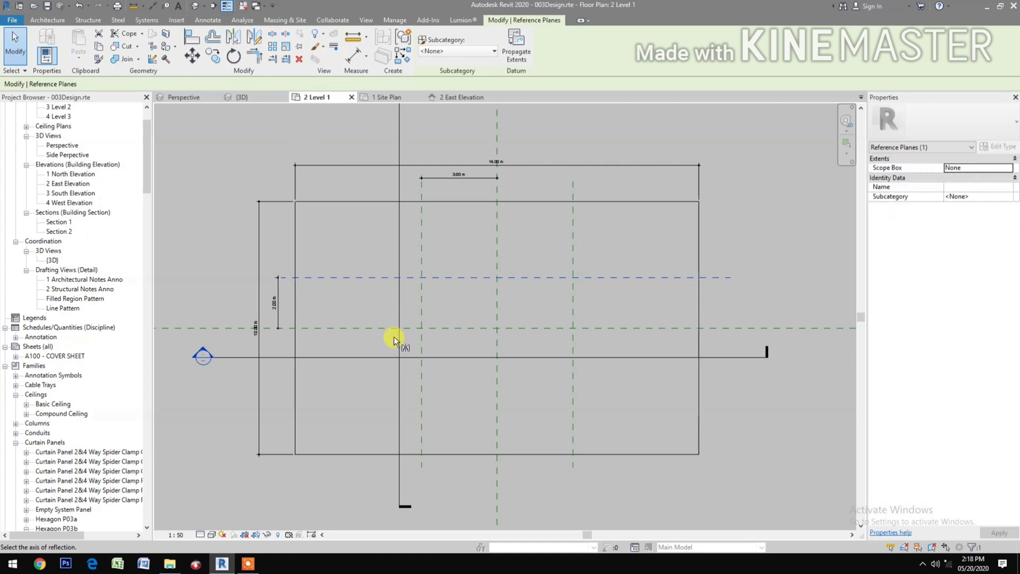
left_click(378, 328)
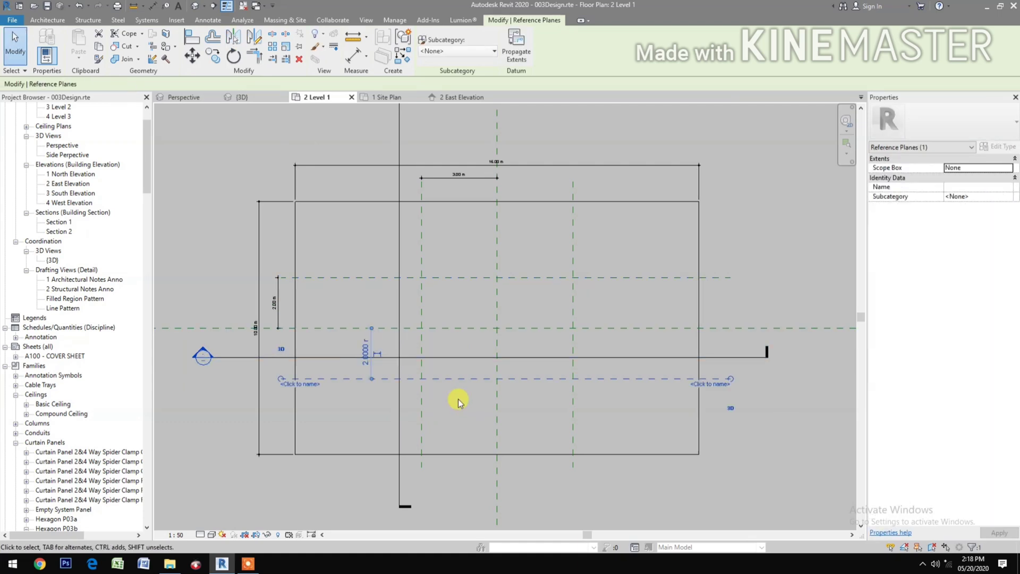
left_click(471, 397)
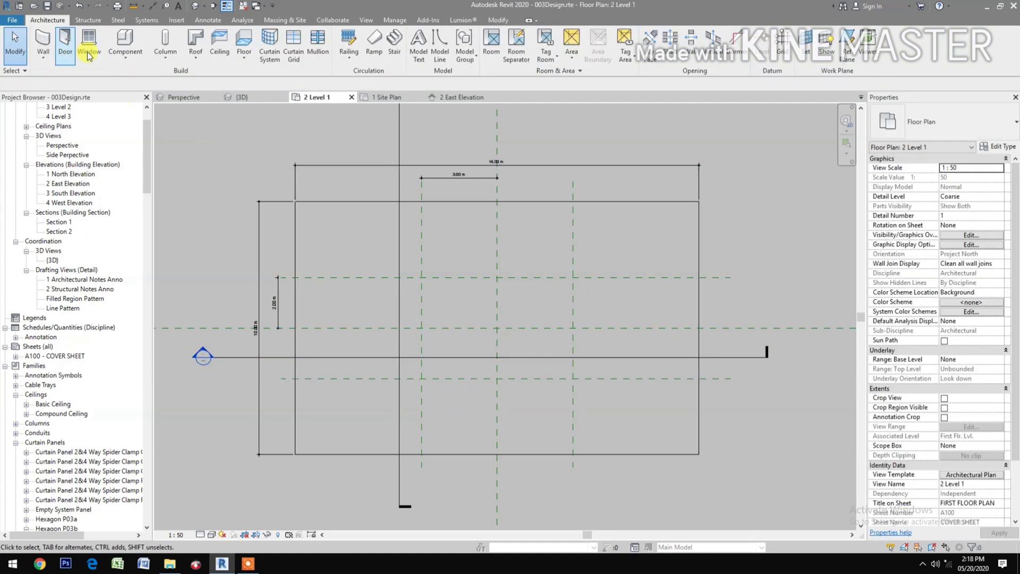
- Start a roof by footprint on Sec. Flr. Lvl. typed Sloped Glazing 2 Way Spider Clamp Circular Post
left_click(196, 62)
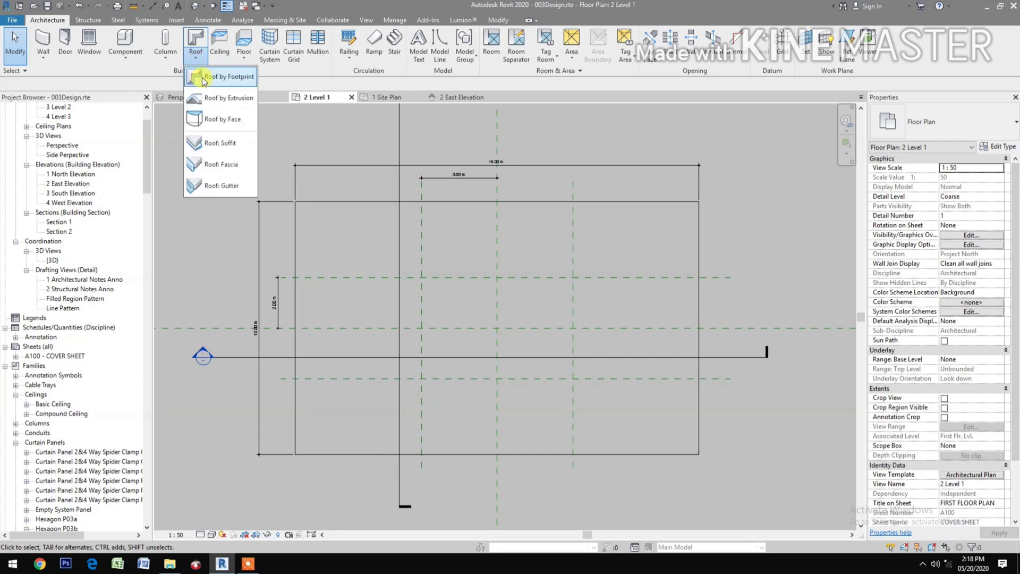
left_click(216, 78)
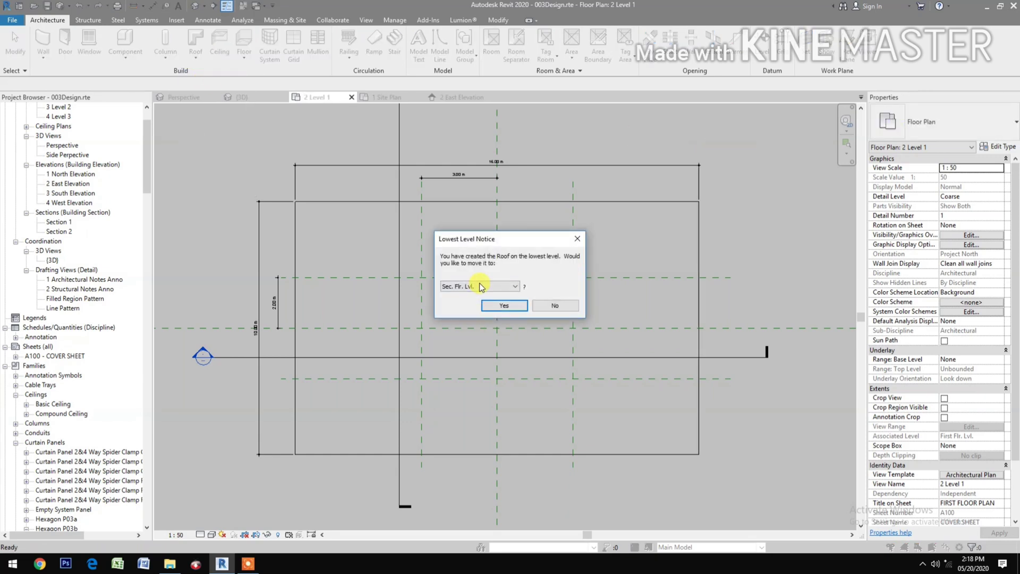
left_click(506, 306)
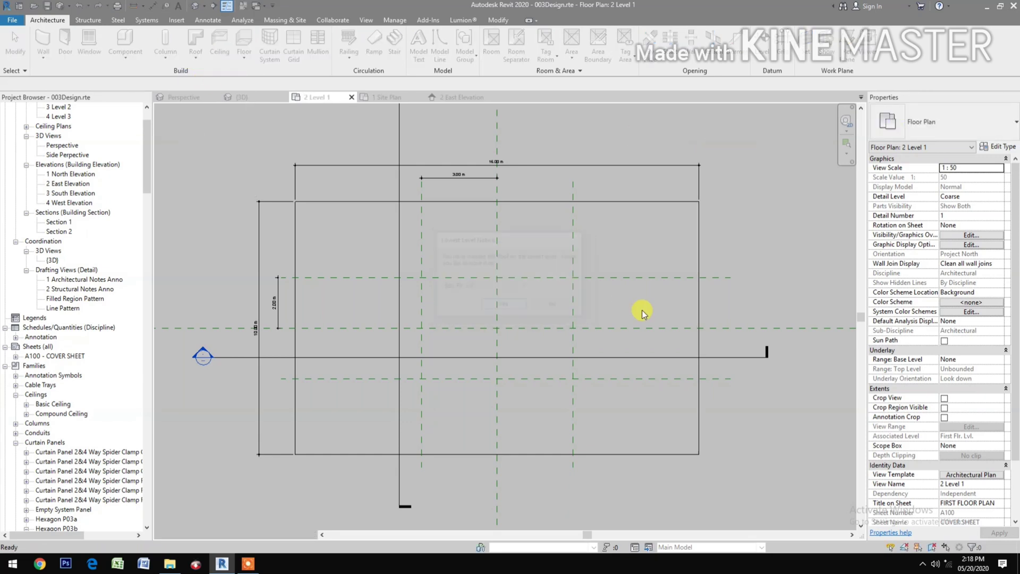
left_click(940, 122)
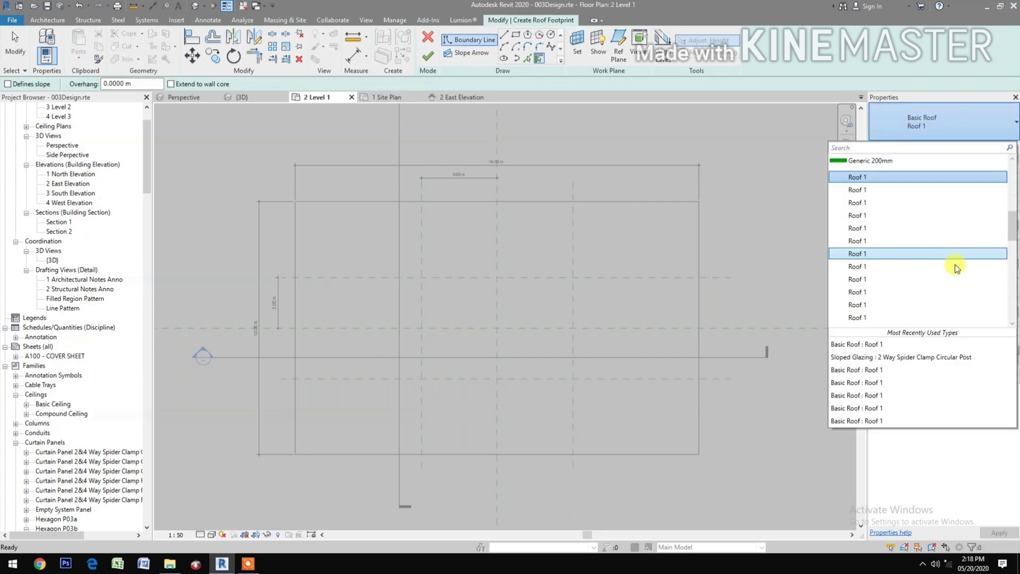
scroll(912, 308, "down", 3)
scroll(911, 308, "down", 2)
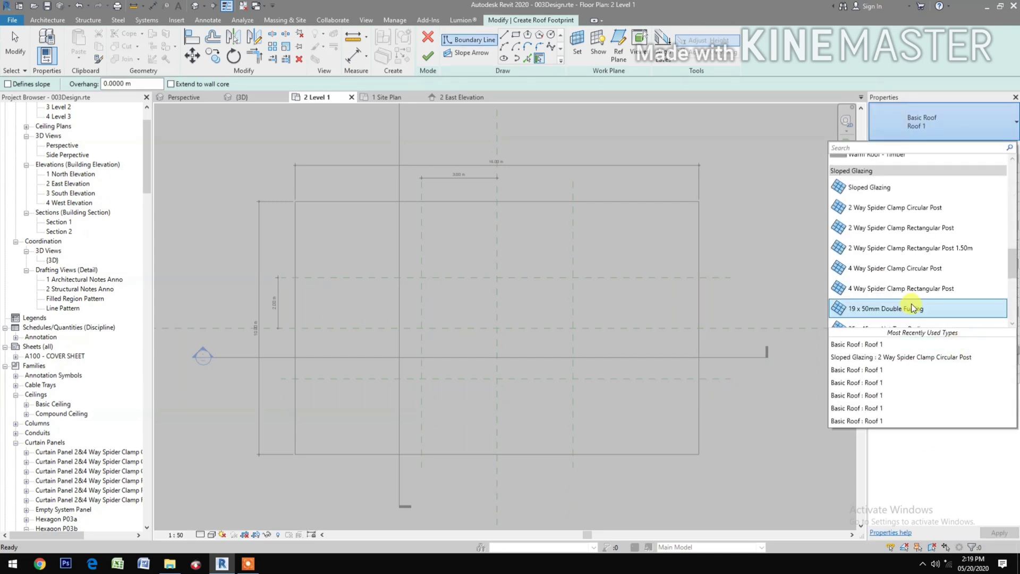
mouse_move(894, 208)
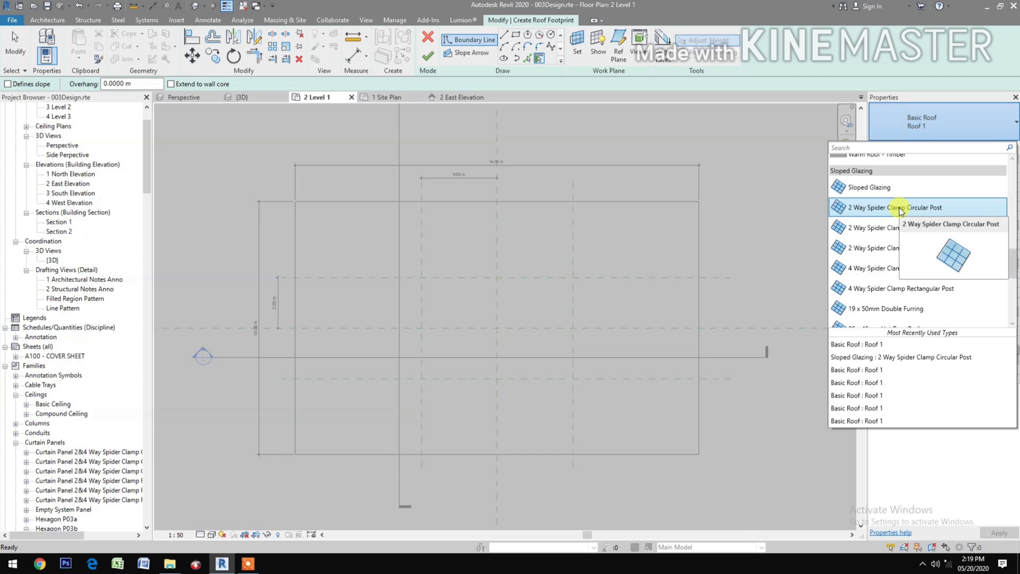
left_click(900, 208)
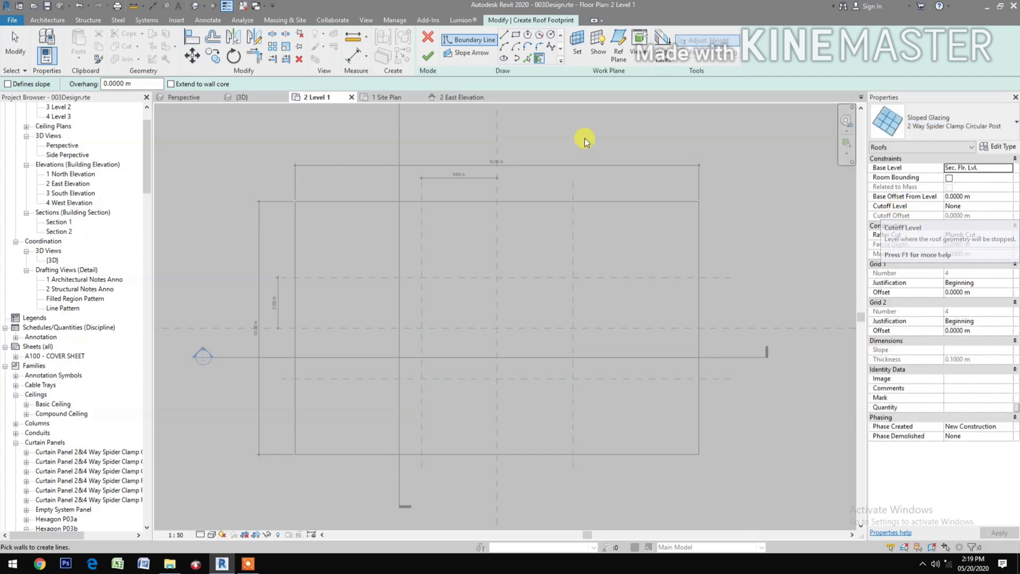
- Sketch a 6 m × 2 m rectangular footprint between plane intersections, its bottom edge sloping 30°
left_click(516, 36)
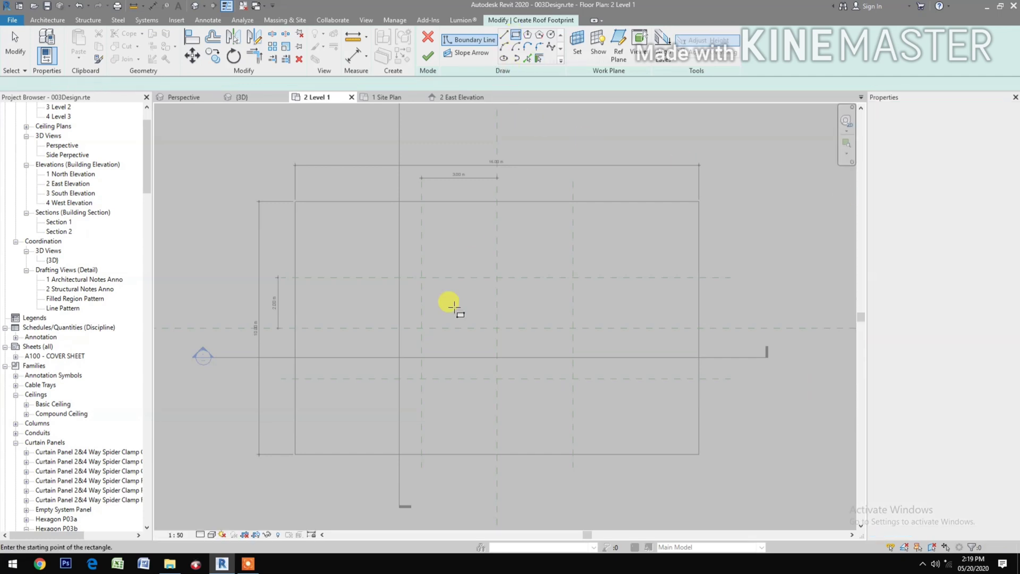
left_click(423, 378)
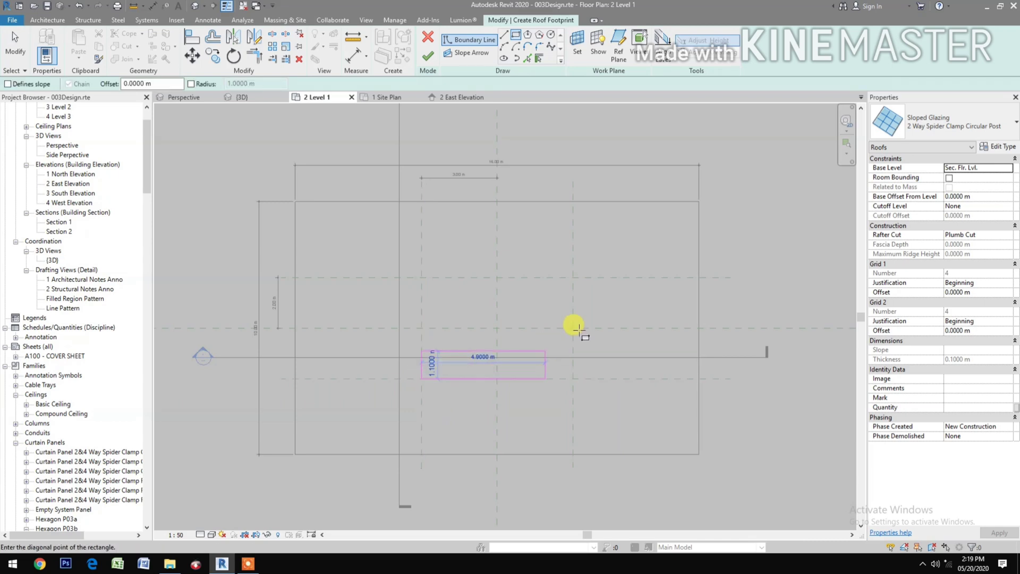
left_click(572, 328)
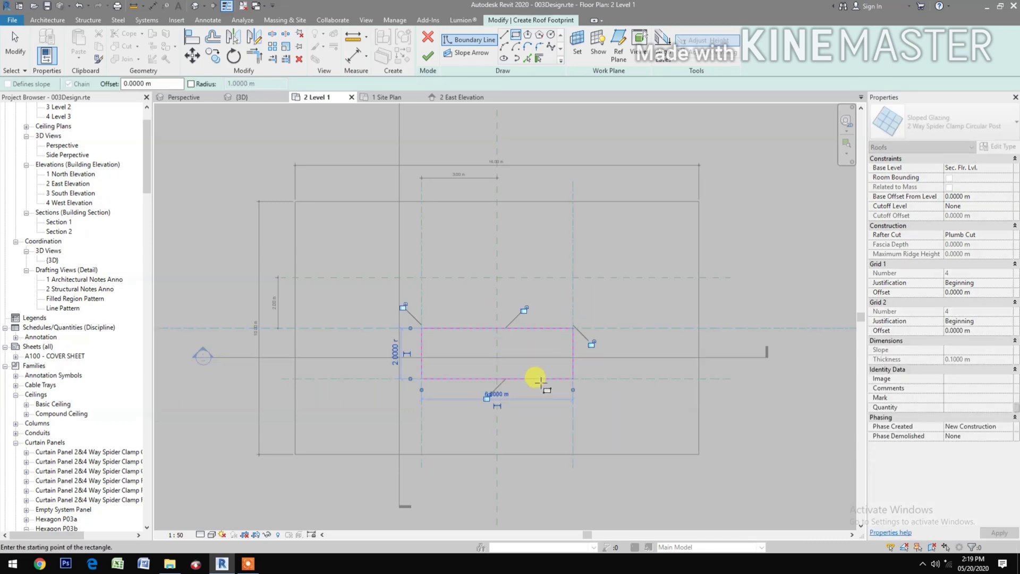
key("Escape")
left_click(541, 378)
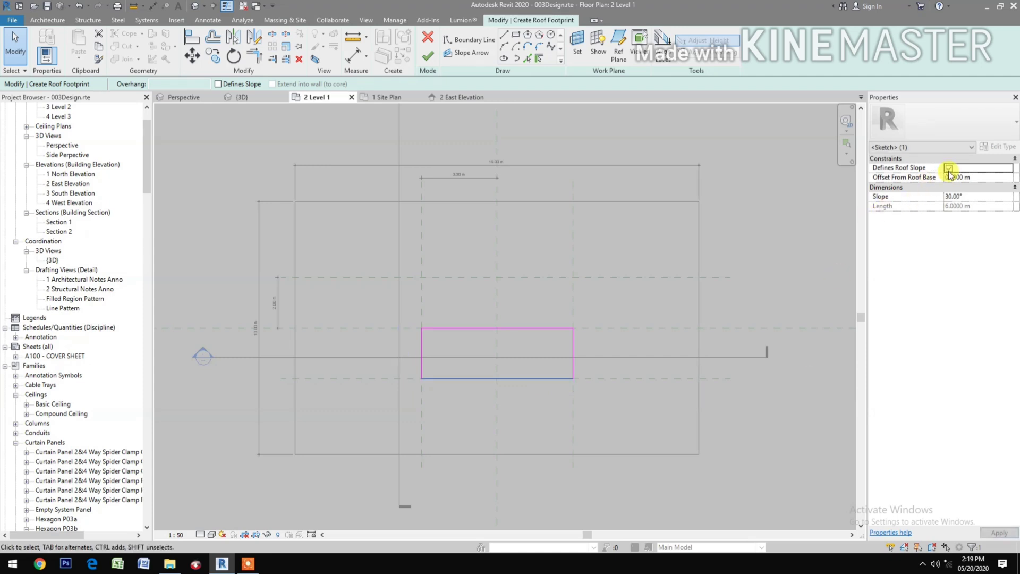
left_click(948, 167)
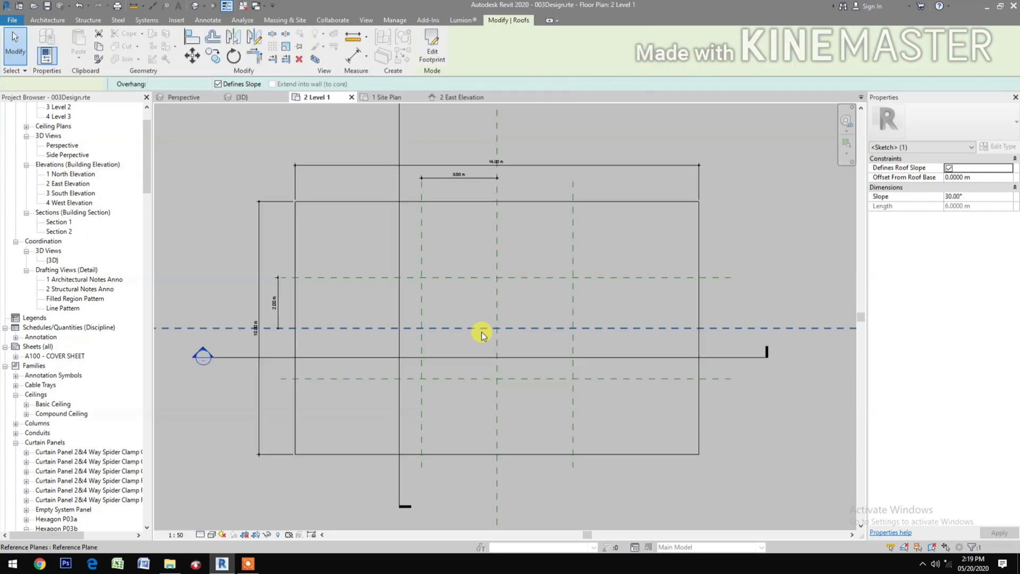
- Start another roof by footprint, placed on Sec. Flr. Lvl
left_click(47, 20)
left_click(196, 59)
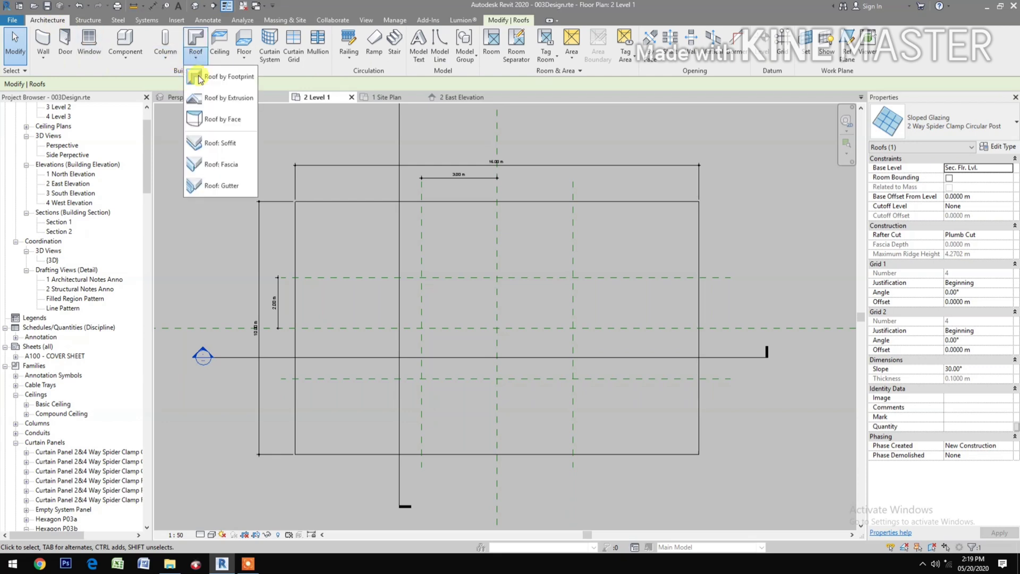
left_click(210, 85)
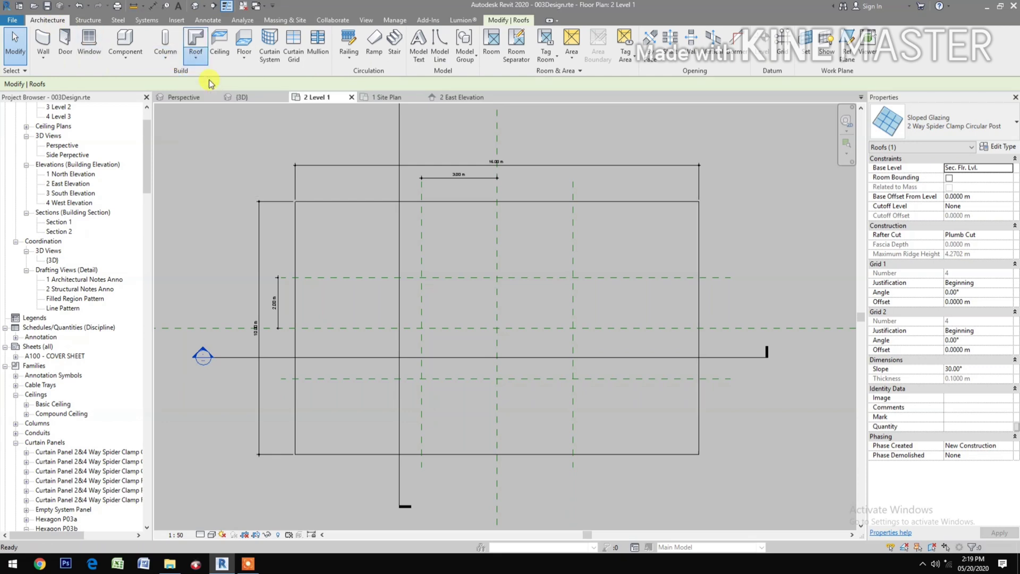
left_click(494, 307)
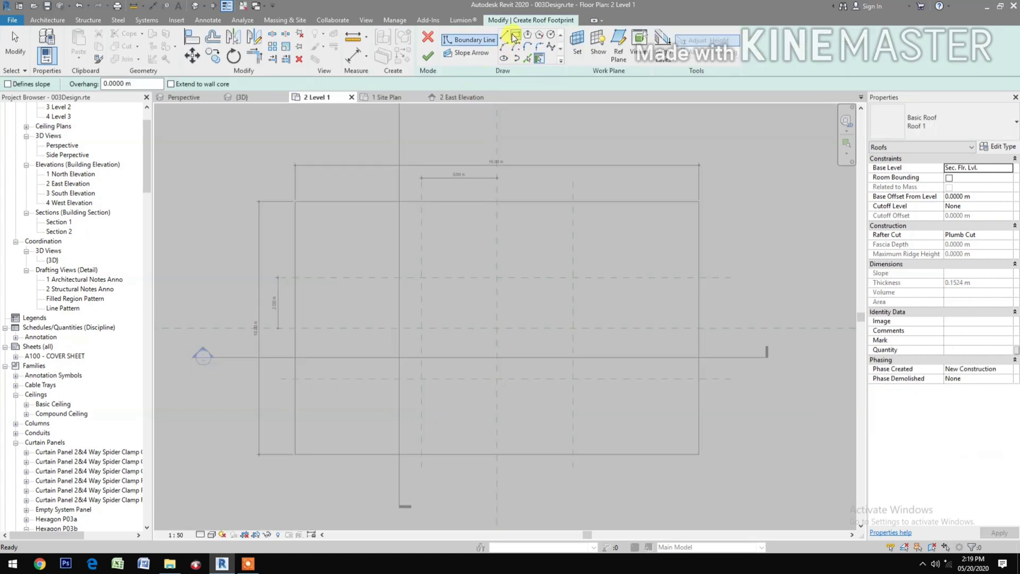
- Sketch a 6 m × 2 m rectangle, make its top edge slope 30°, and finish the roof
left_click(515, 37)
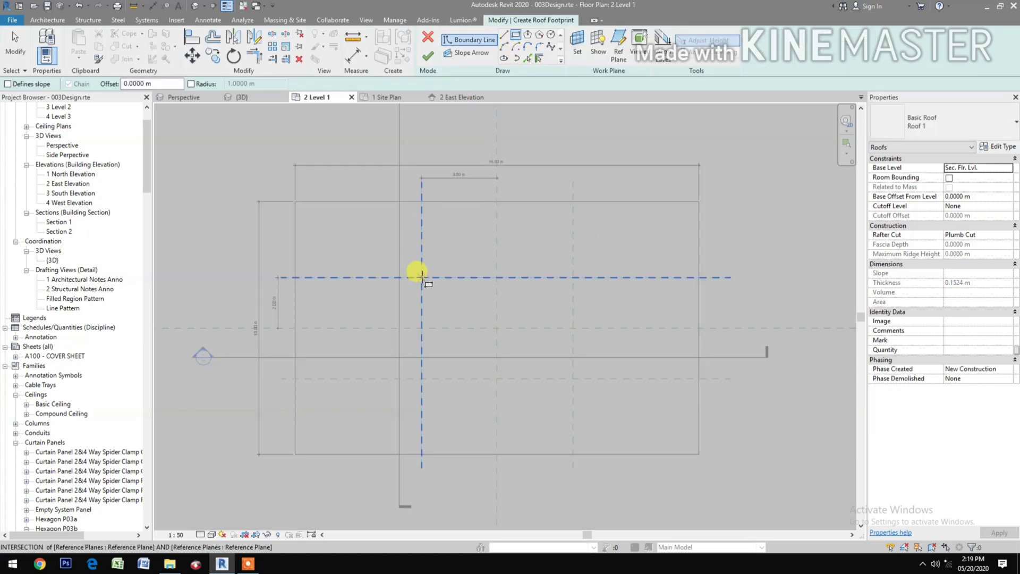
left_click(421, 277)
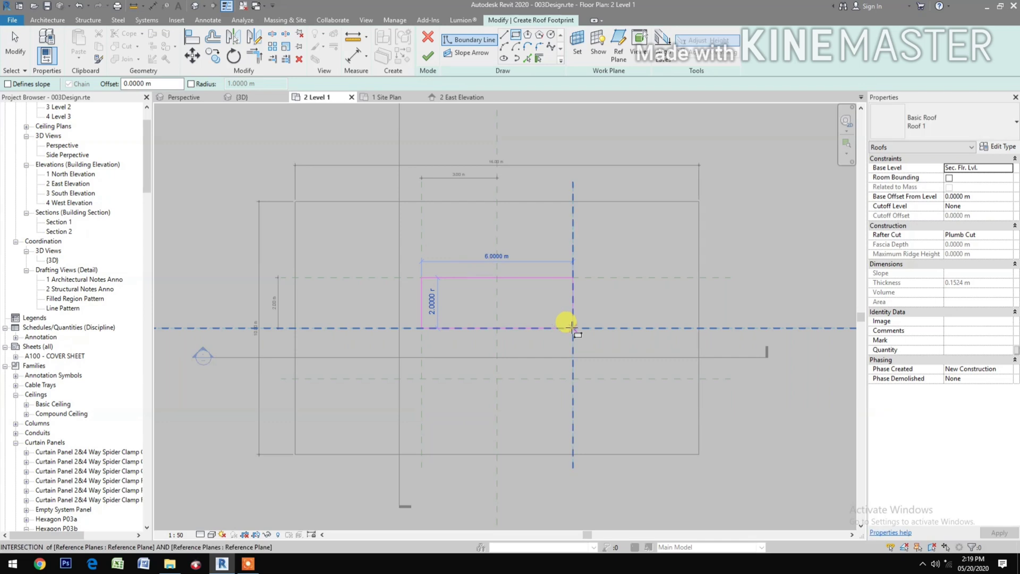
left_click(573, 328)
key("Escape")
key("Escape")
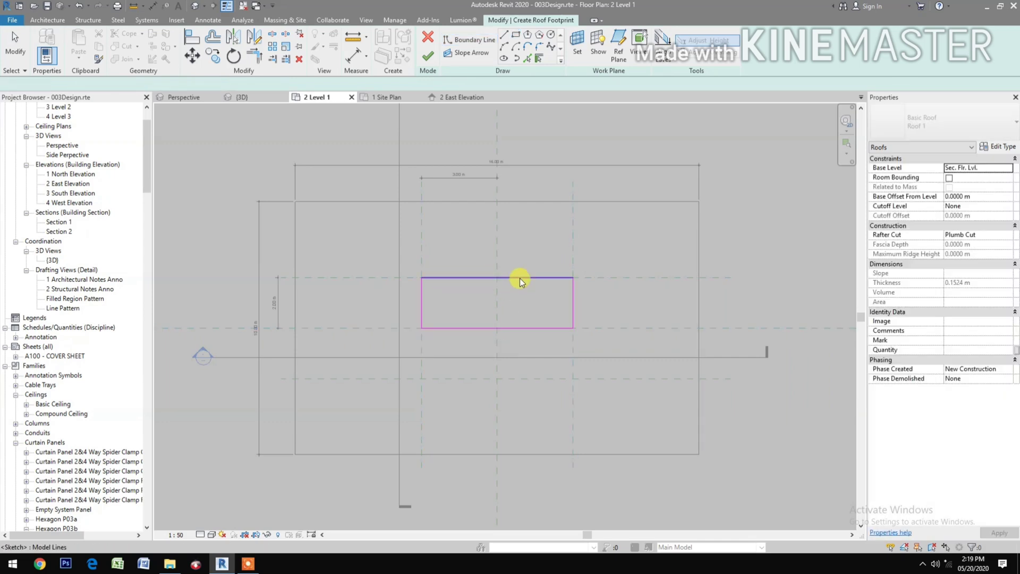
left_click(530, 277)
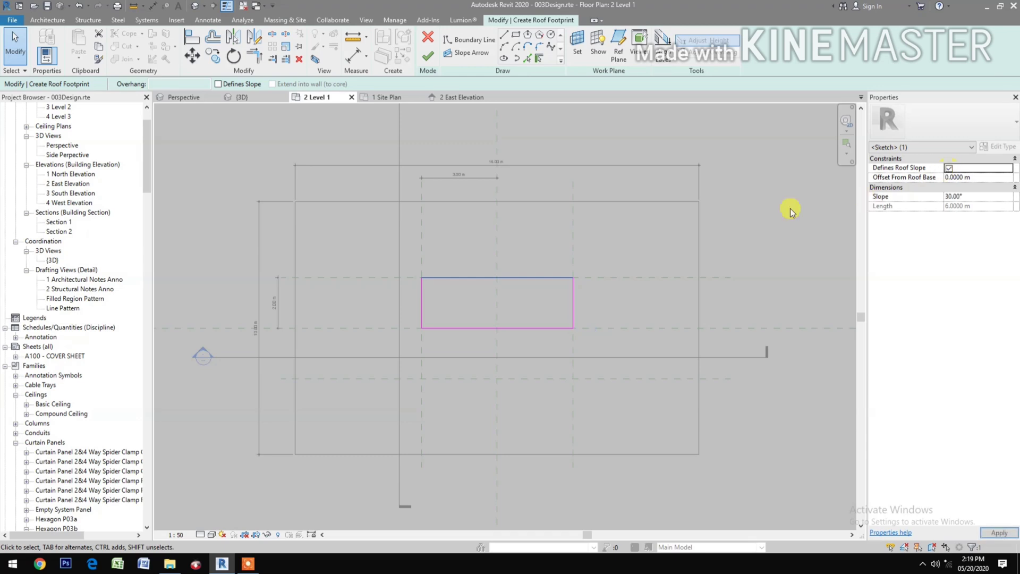
left_click(428, 59)
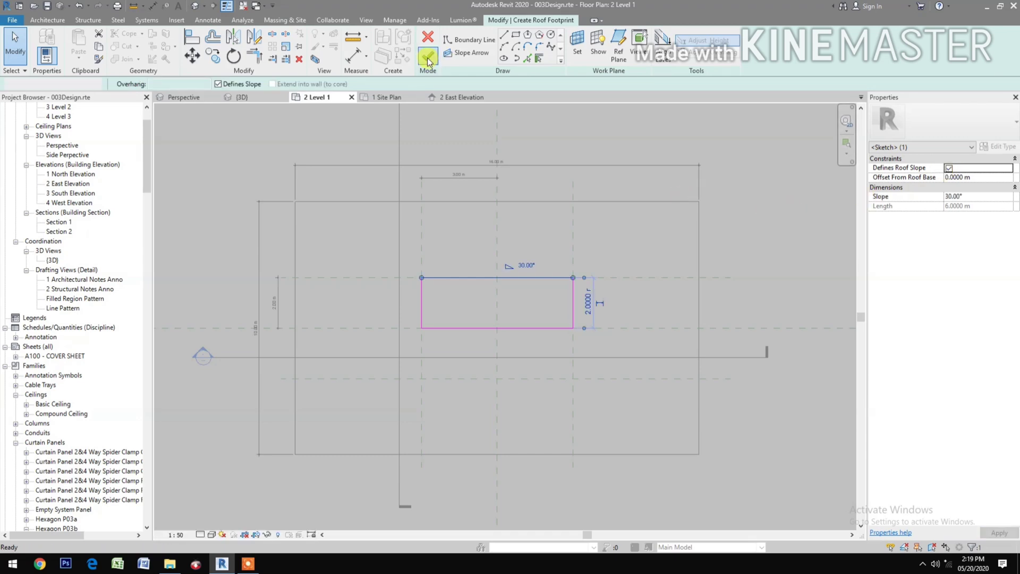
- In the 3D view, switch the second roof to 2 Way Spider Clamp Circular Post glazing
left_click(240, 97)
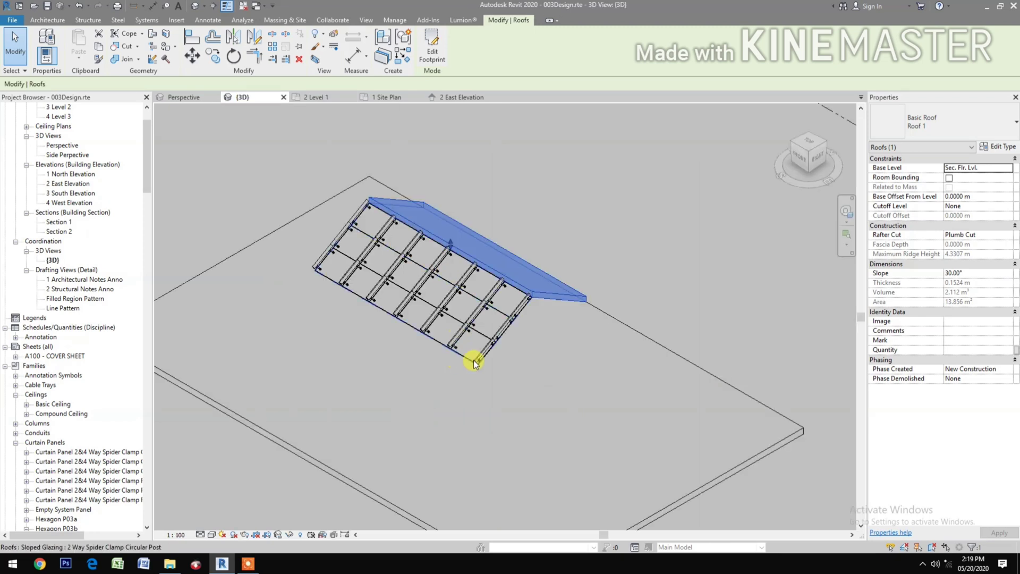
left_click(953, 132)
scroll(910, 284, "down", 2)
scroll(910, 283, "down", 2)
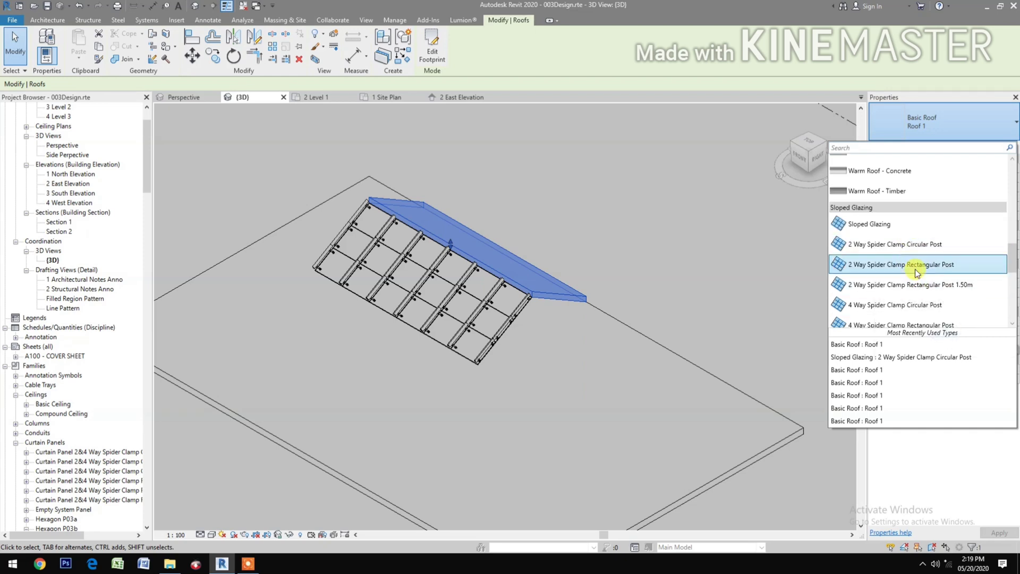
left_click(903, 243)
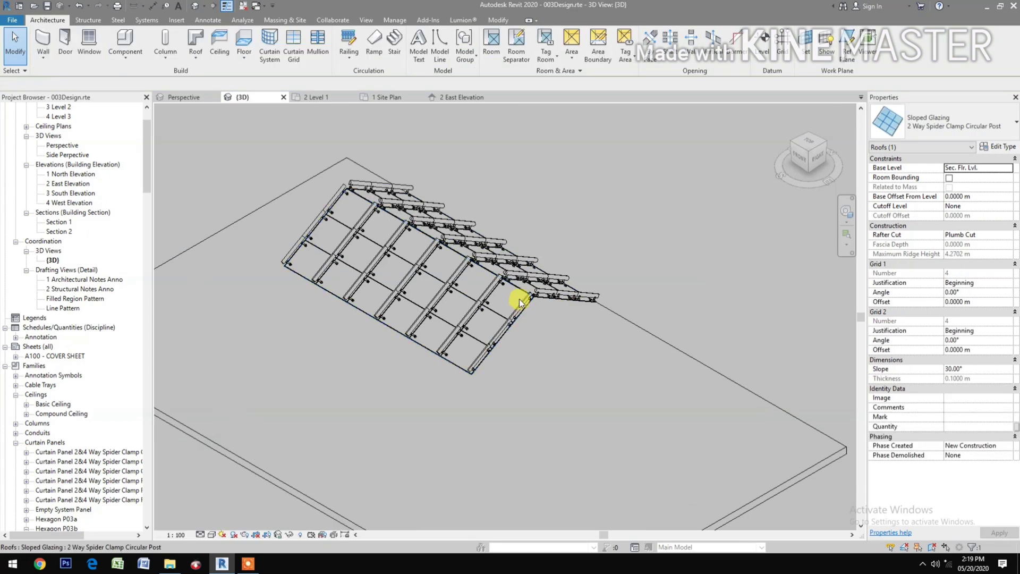
- Set the second glazed roof's Base Offset From Level to -1 m
scroll(519, 298, "up", 2)
scroll(524, 327, "up", 2)
scroll(579, 260, "up", 2)
left_click(537, 328)
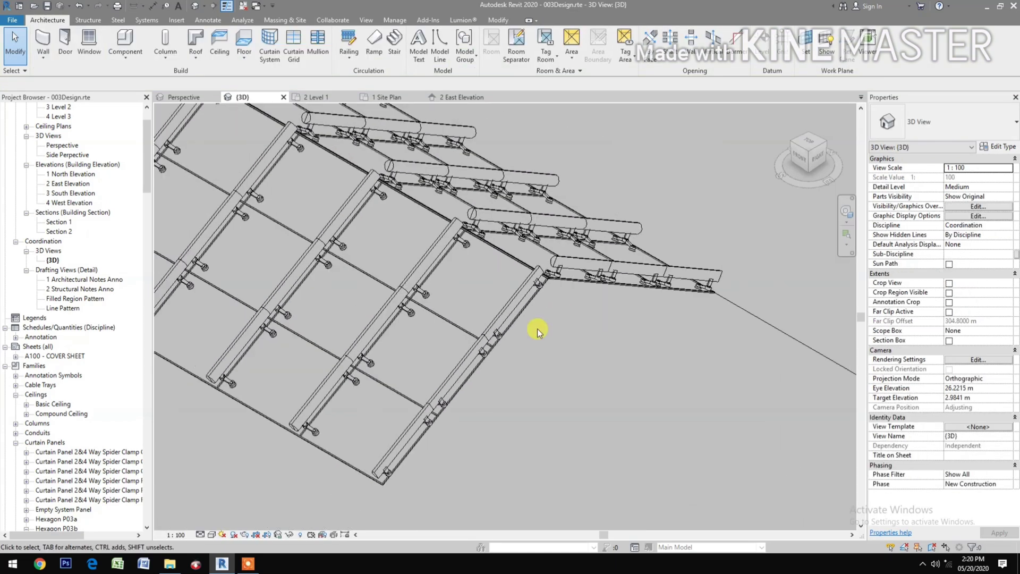
scroll(536, 328, "down", 2)
left_click(533, 318)
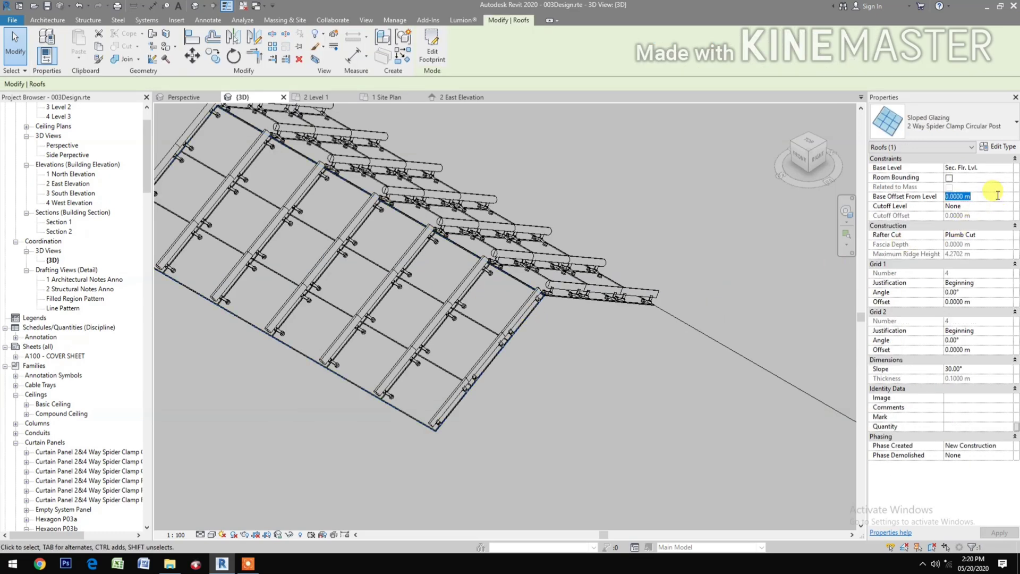
type("-1")
key("Return")
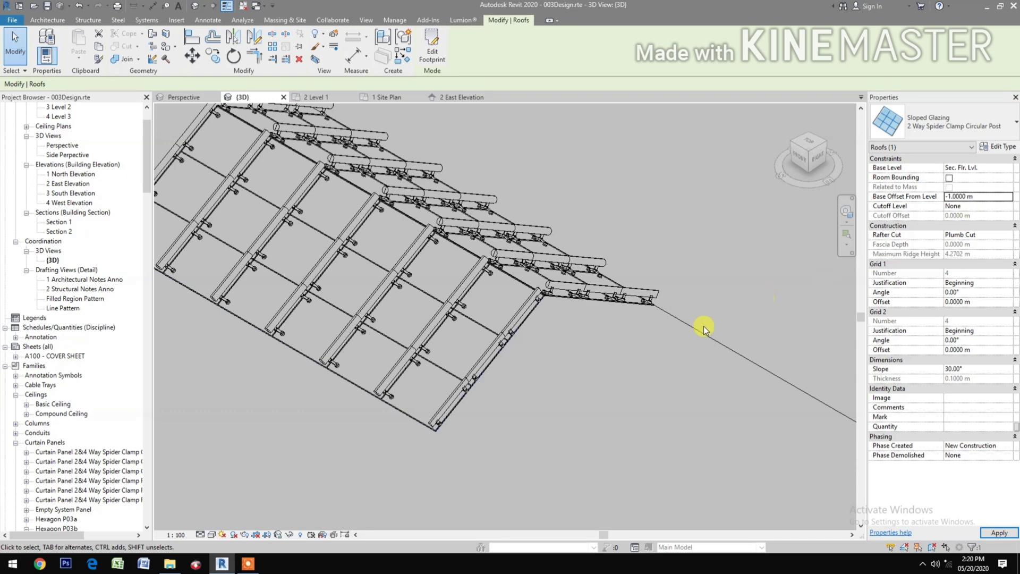
left_click(641, 367)
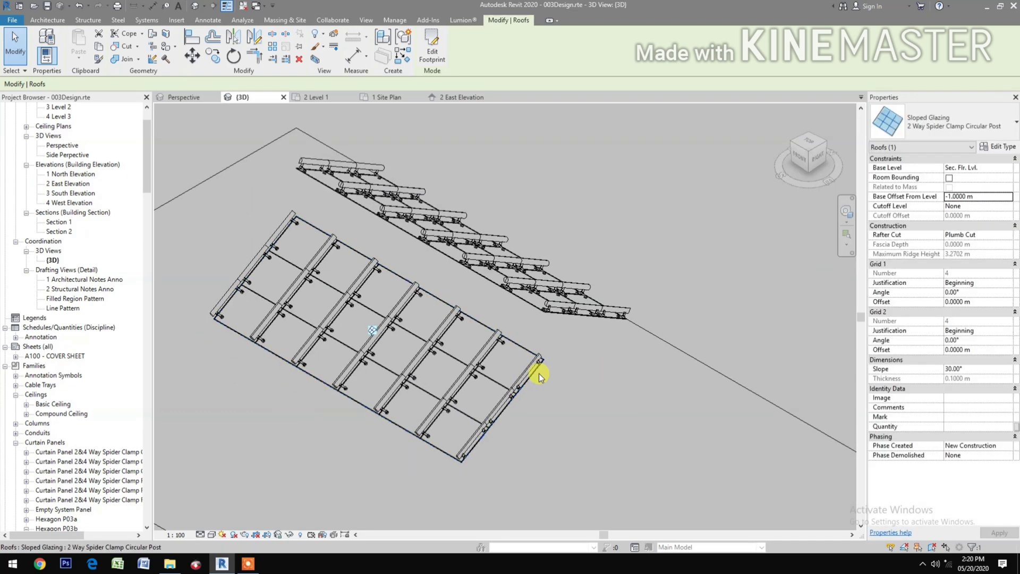
- Select the corner panel's row of panels along Grid 2 and unpin them
key("Tab")
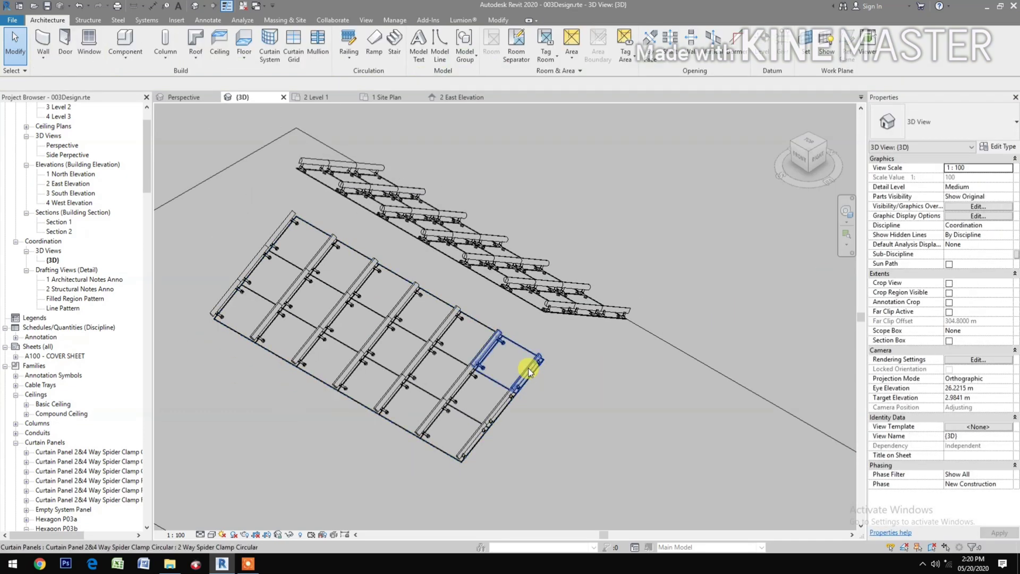
left_click(528, 367)
right_click(528, 367)
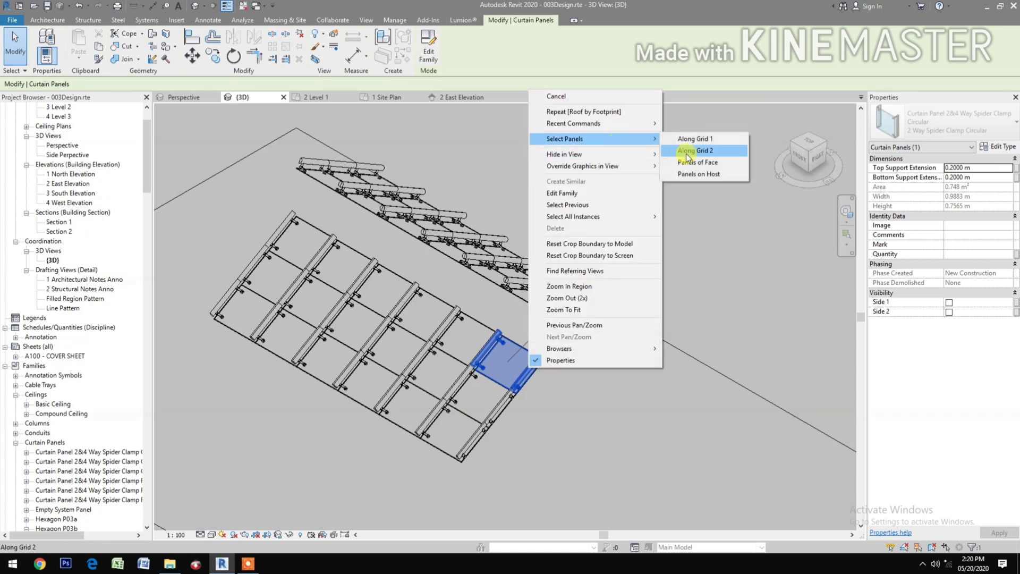
left_click(686, 151)
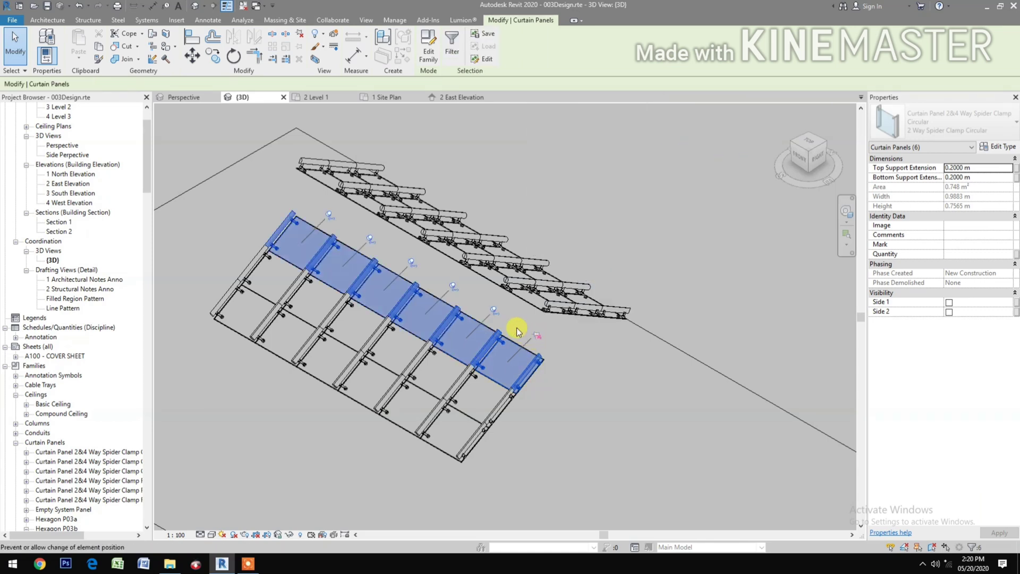
left_click(495, 309)
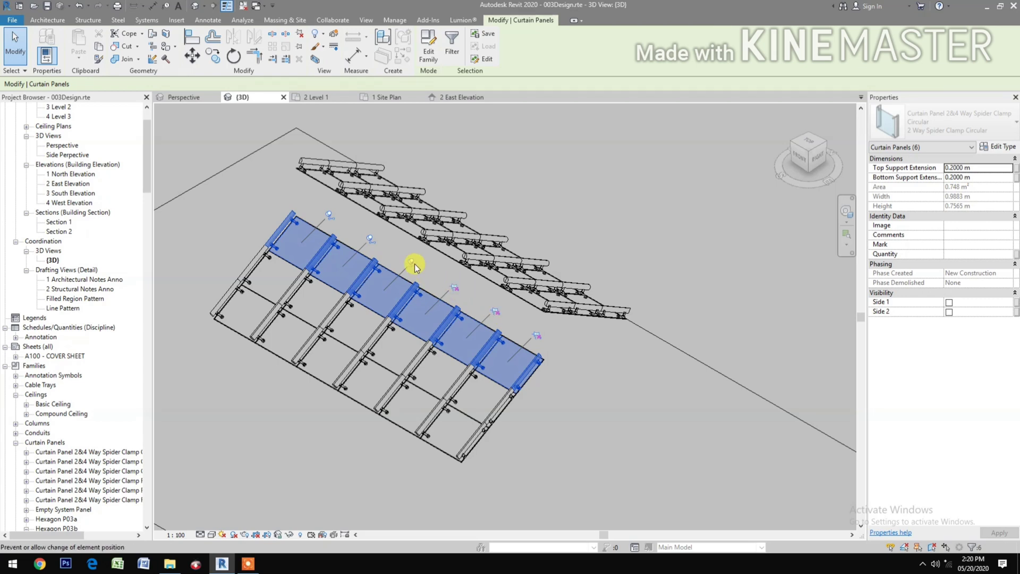
left_click(371, 239)
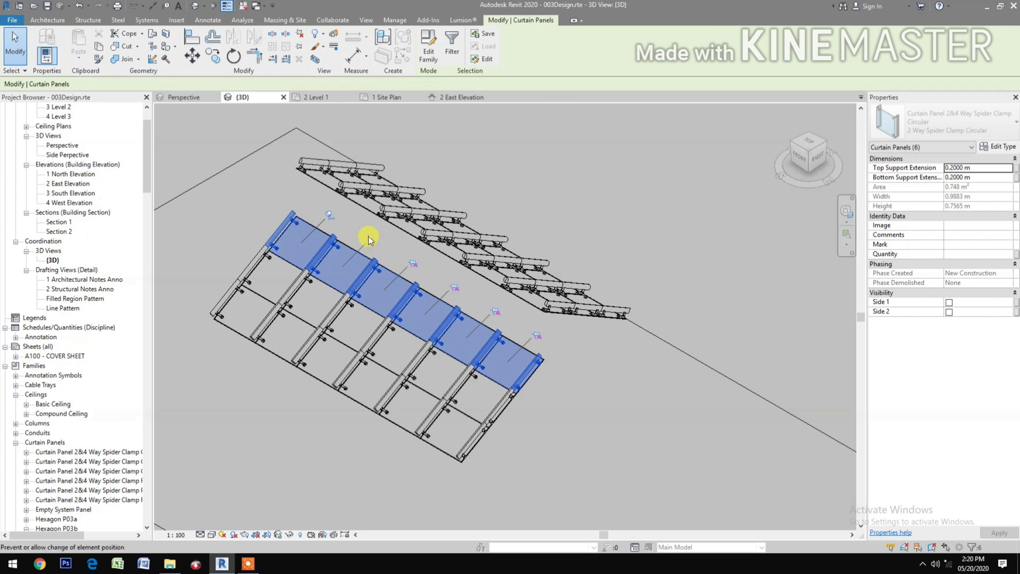
left_click(330, 215)
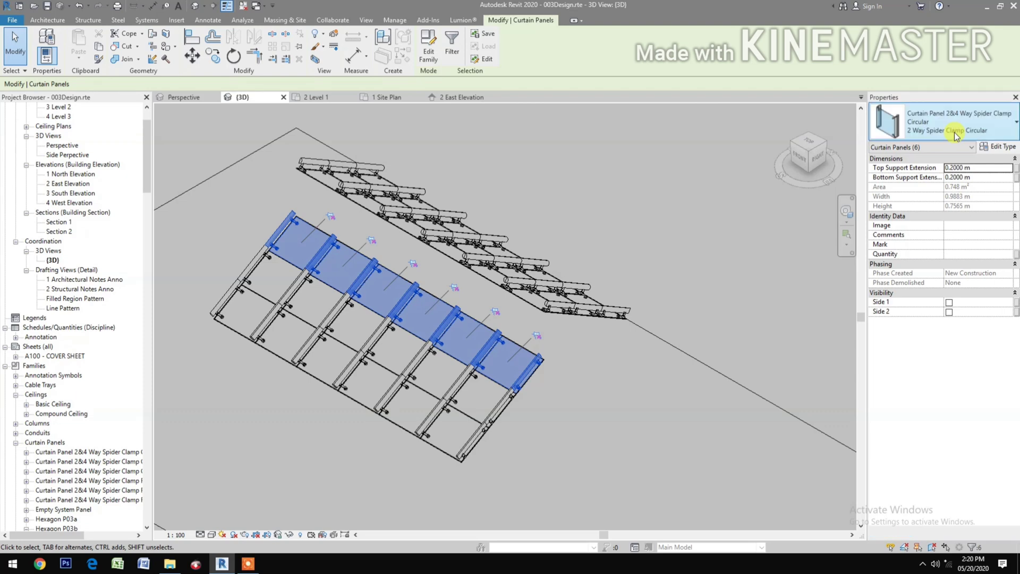
- Change those panels to 2 Way Spider Clamp Circular Top Extension with 0.6000 m top support extension
left_click(955, 134)
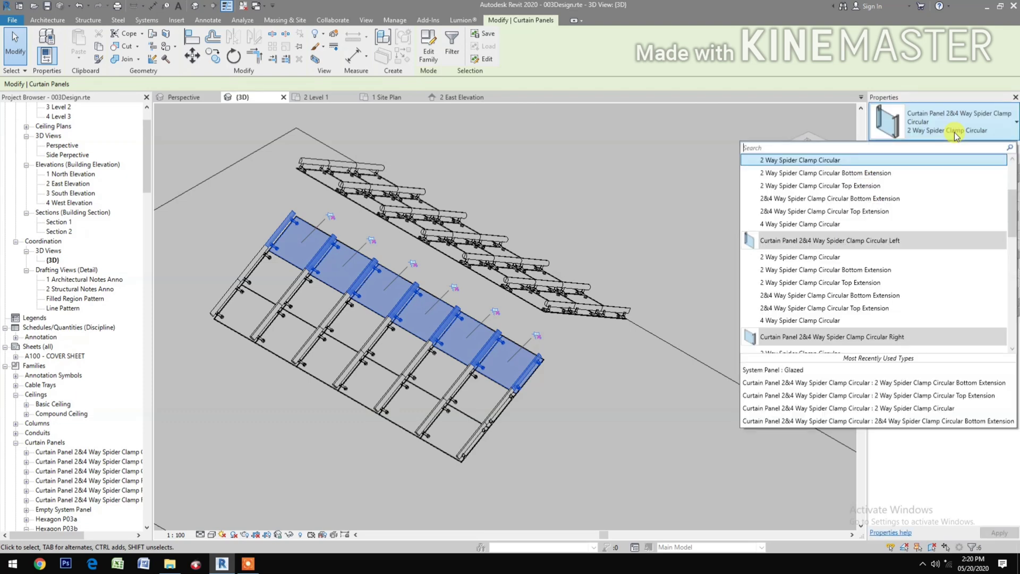
left_click(928, 185)
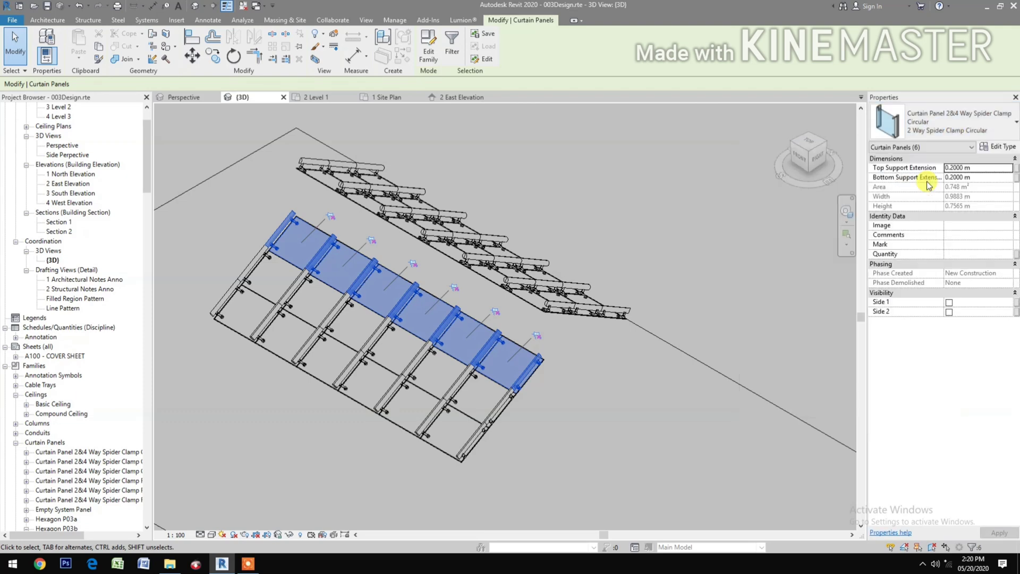
left_click(996, 170)
type(".6")
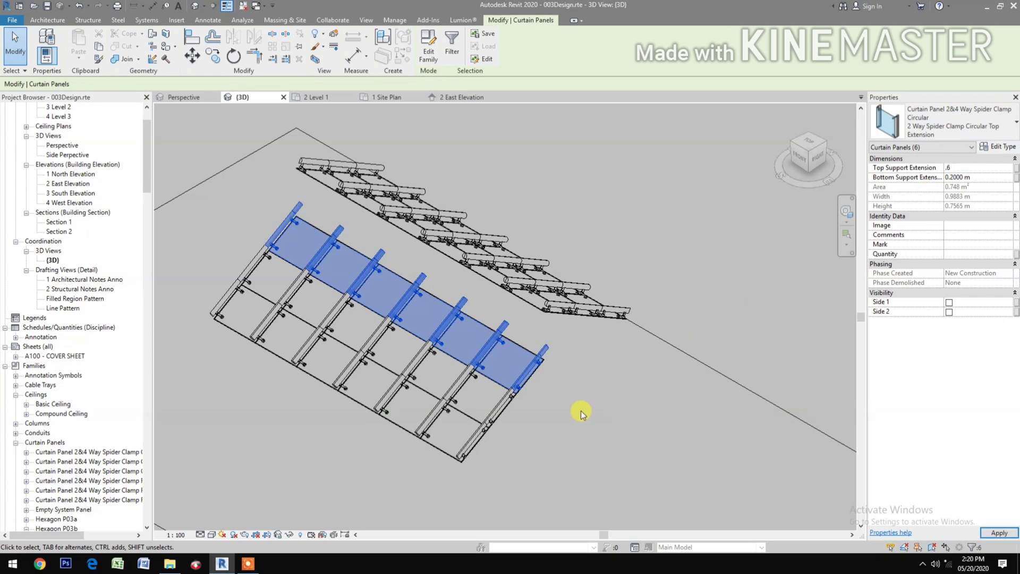
key("Return")
left_click(487, 471)
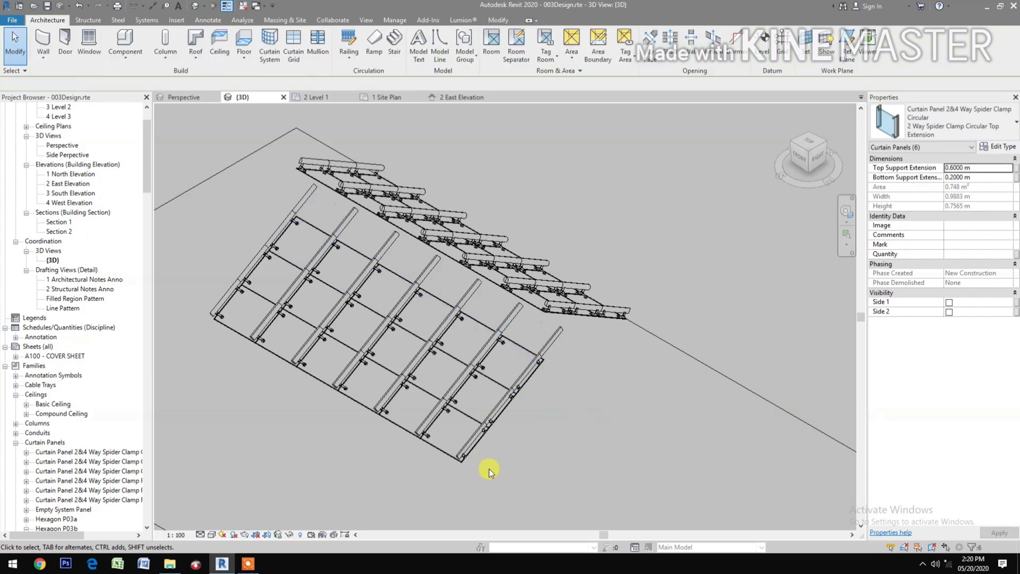
- Select all panels along the roof's lower edge and unpin them
left_click(470, 444)
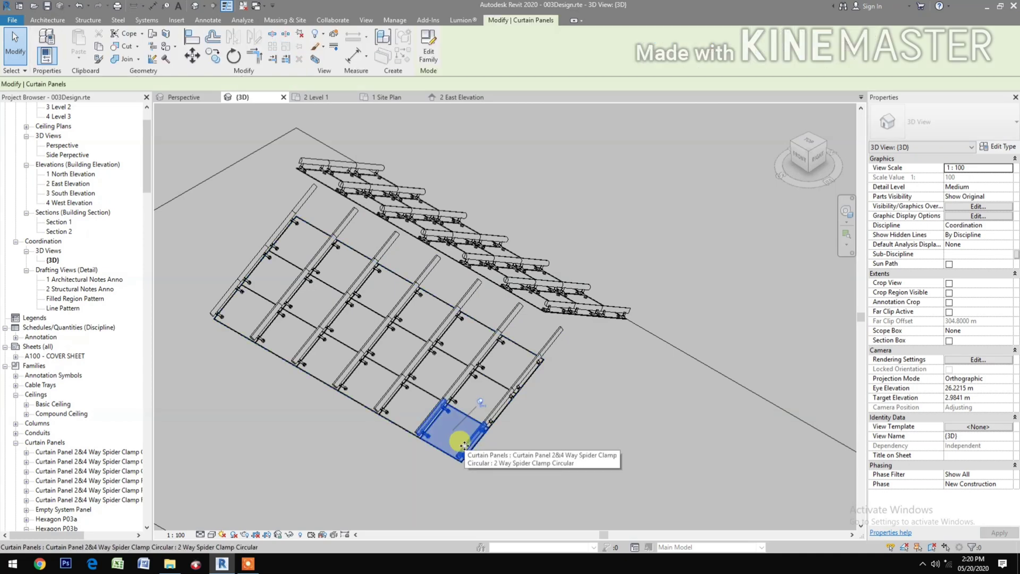
right_click(474, 441)
mouse_move(510, 207)
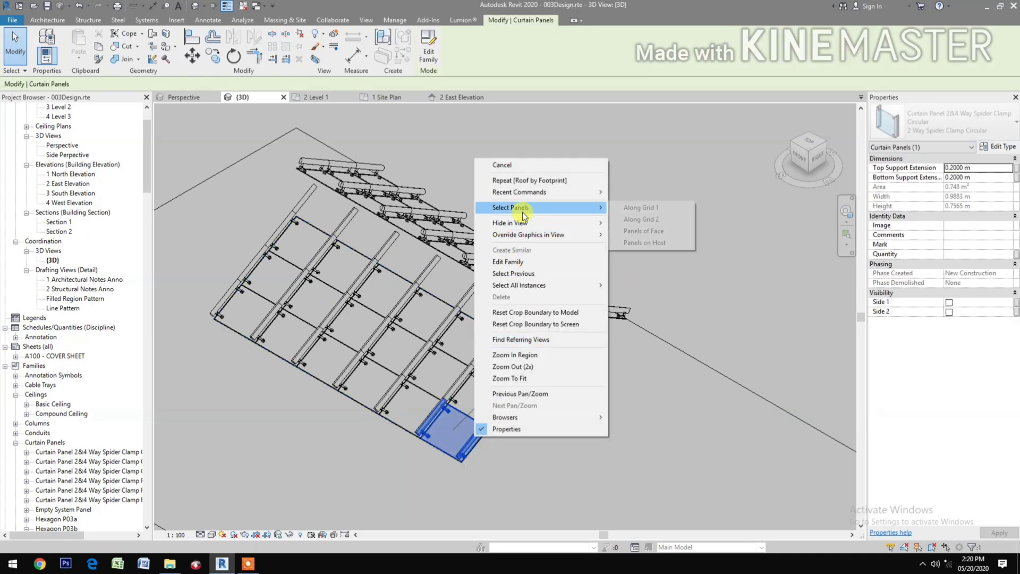
left_click(637, 218)
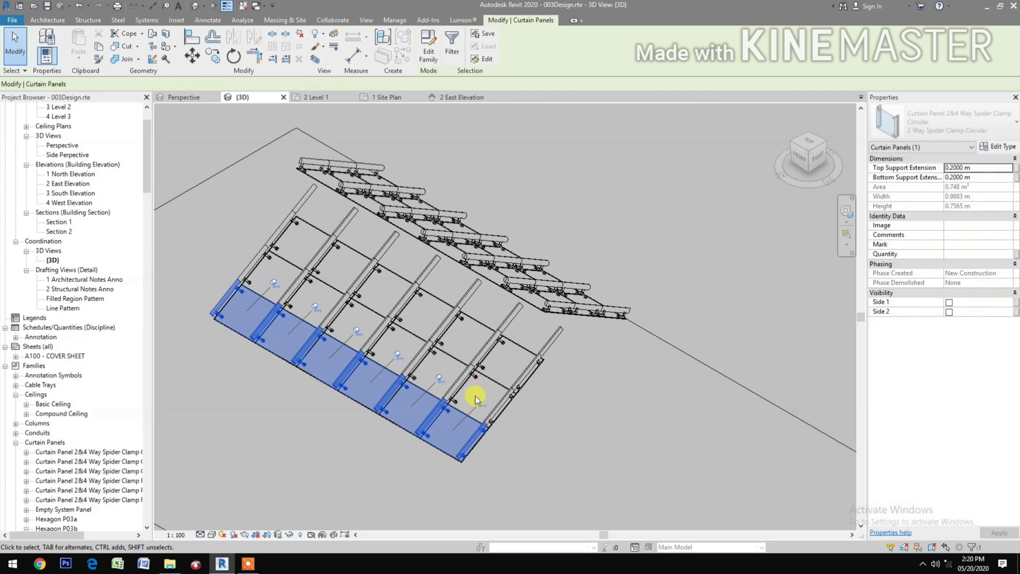
left_click(399, 354)
left_click(357, 331)
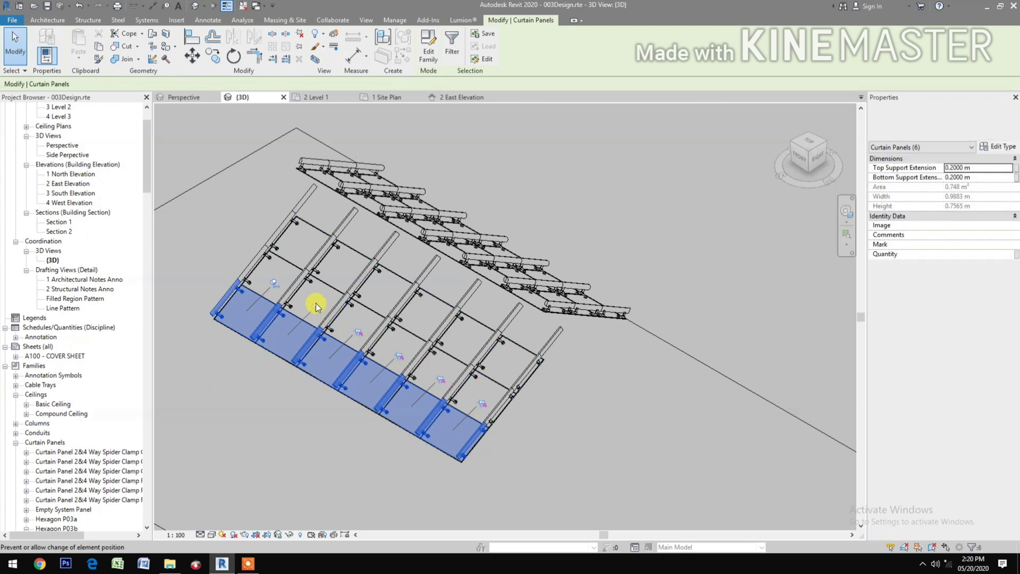
left_click(315, 303)
left_click(271, 284)
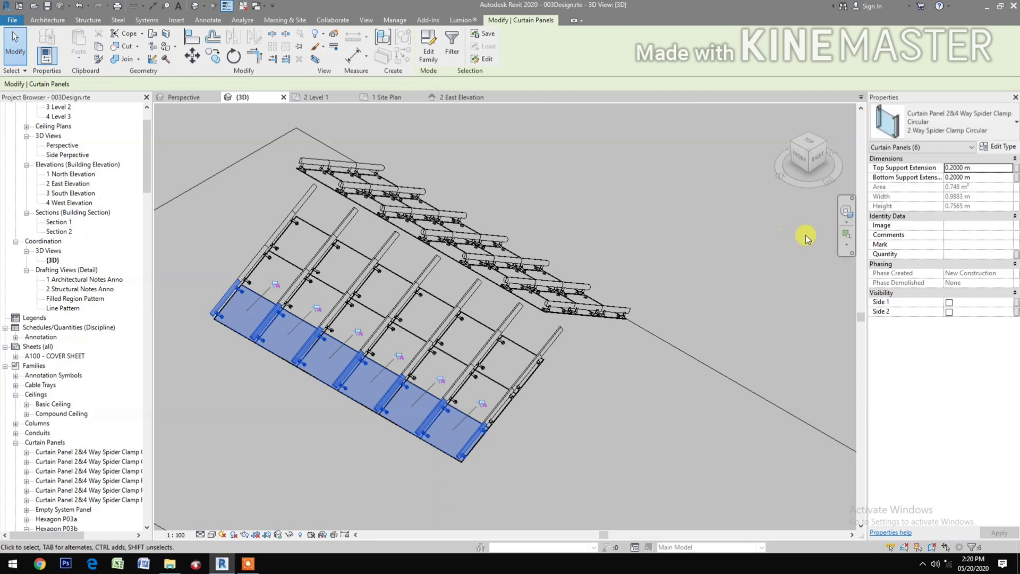
- Change them to 2 Way Spider Clamp Circular Bottom Extension with 1 m bottom support extension
left_click(950, 132)
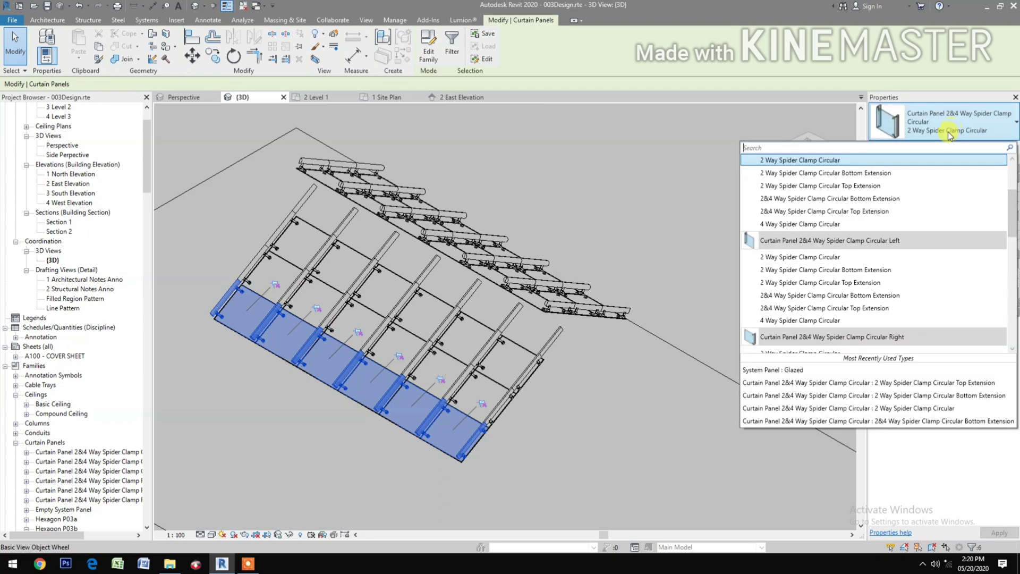
left_click(903, 162)
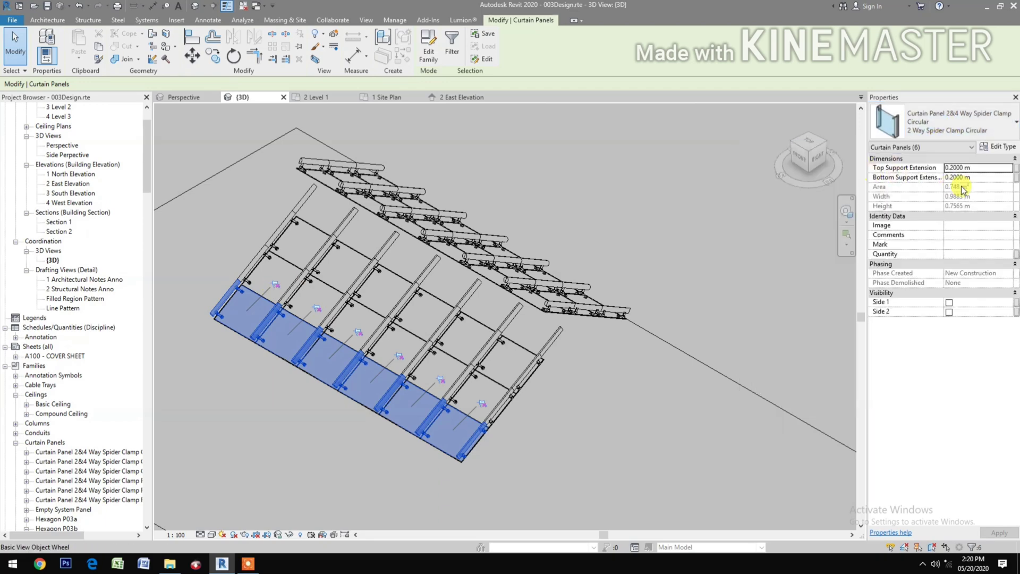
left_click(995, 178)
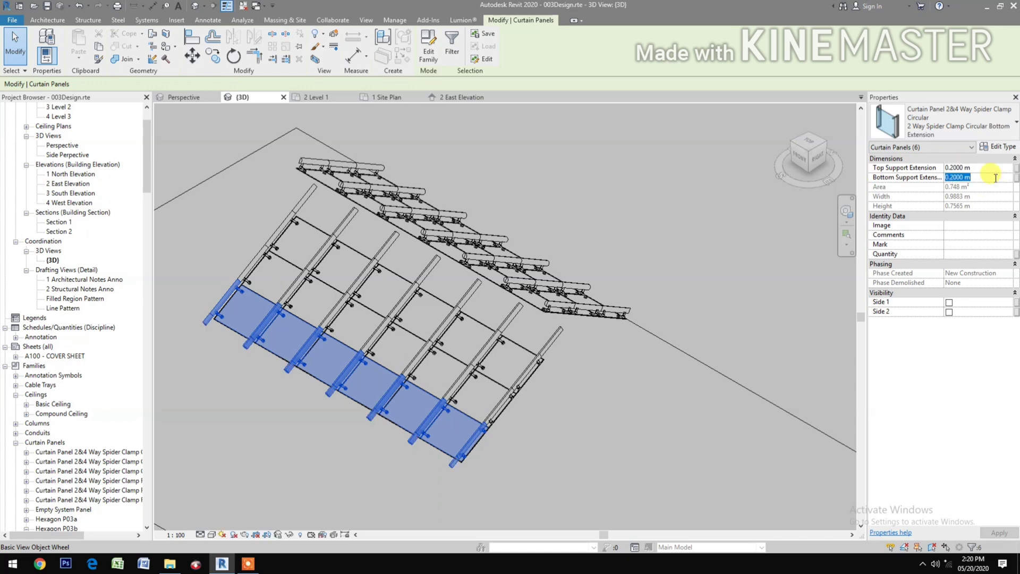
type("1")
key("Return")
left_click(589, 419)
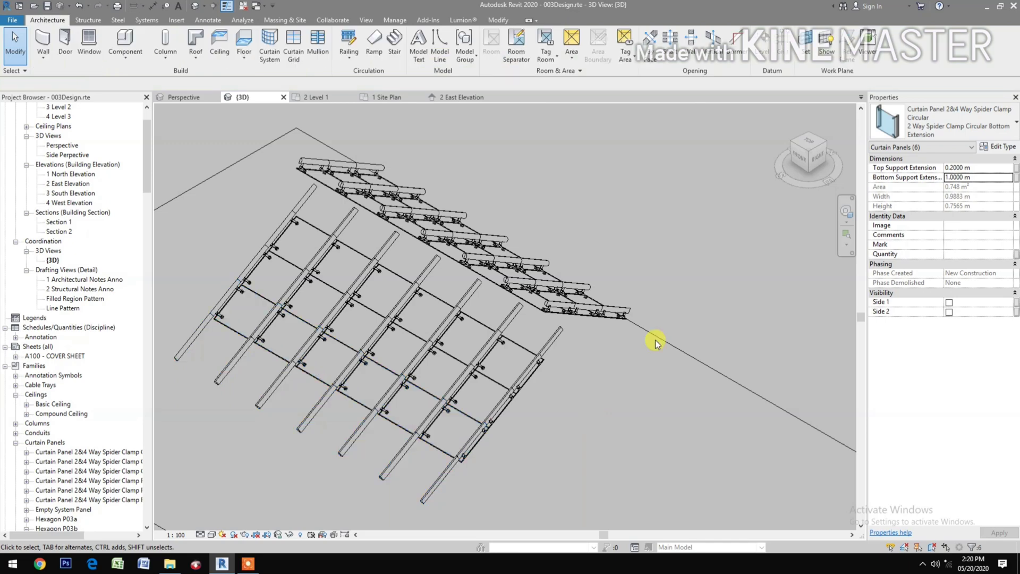
- Zoom in on the sloped glazing roof and select a panel in its upper row
left_click(825, 142)
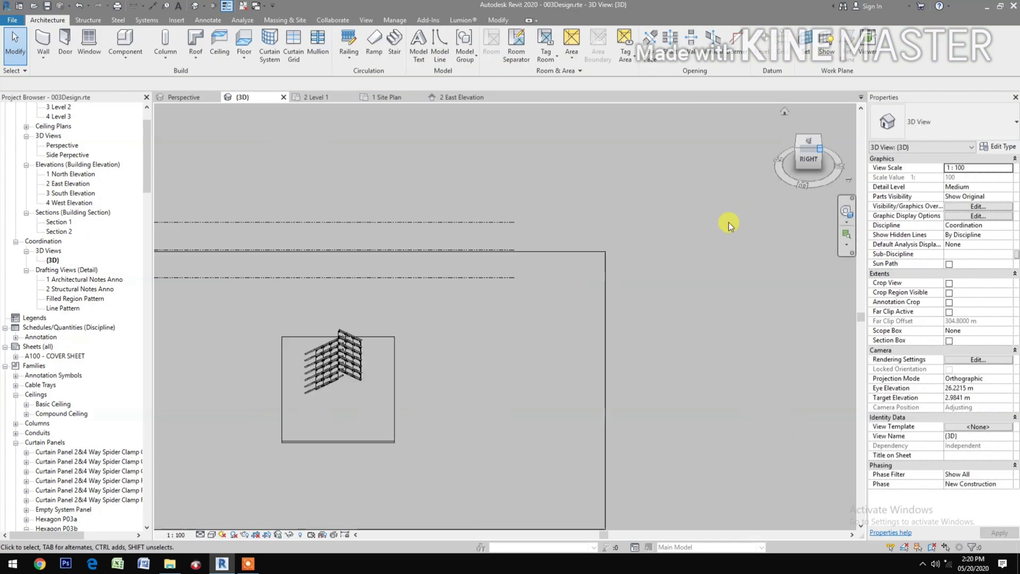
scroll(508, 345, "up", 1)
scroll(499, 329, "up", 2)
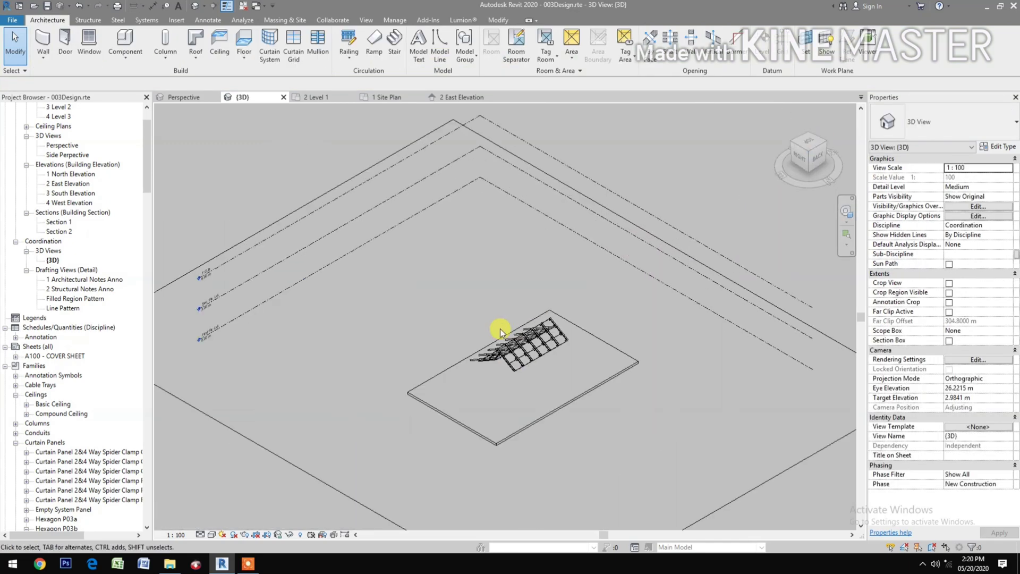
scroll(499, 328, "up", 2)
scroll(495, 365, "up", 2)
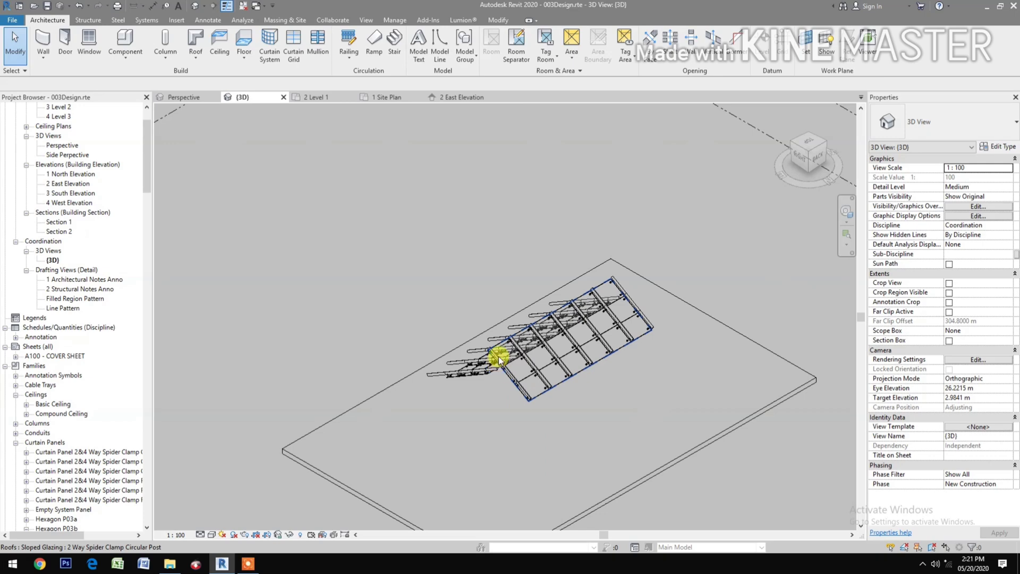
scroll(499, 355, "up", 1)
scroll(508, 350, "up", 2)
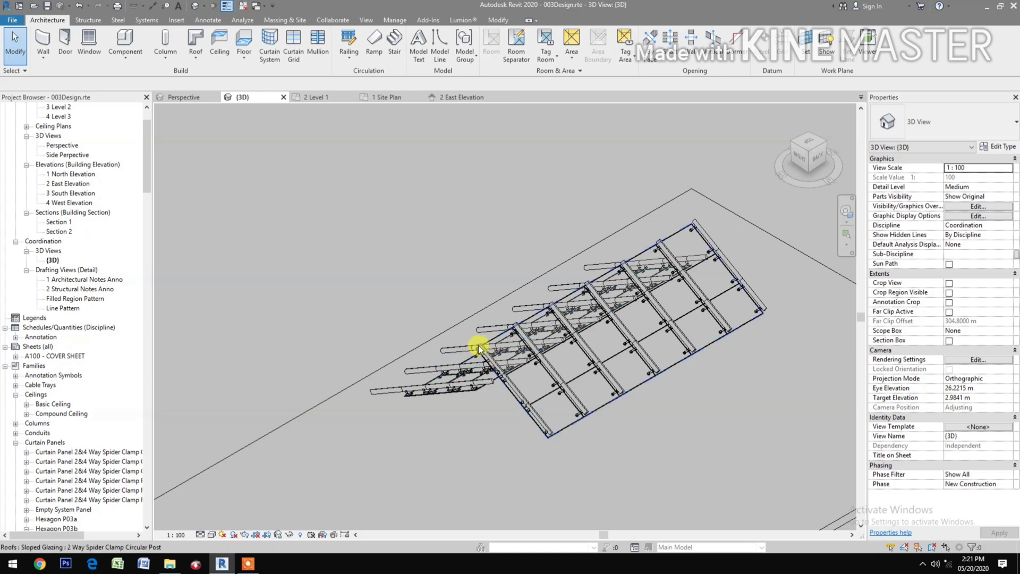
scroll(496, 353, "up", 2)
scroll(485, 352, "up", 1)
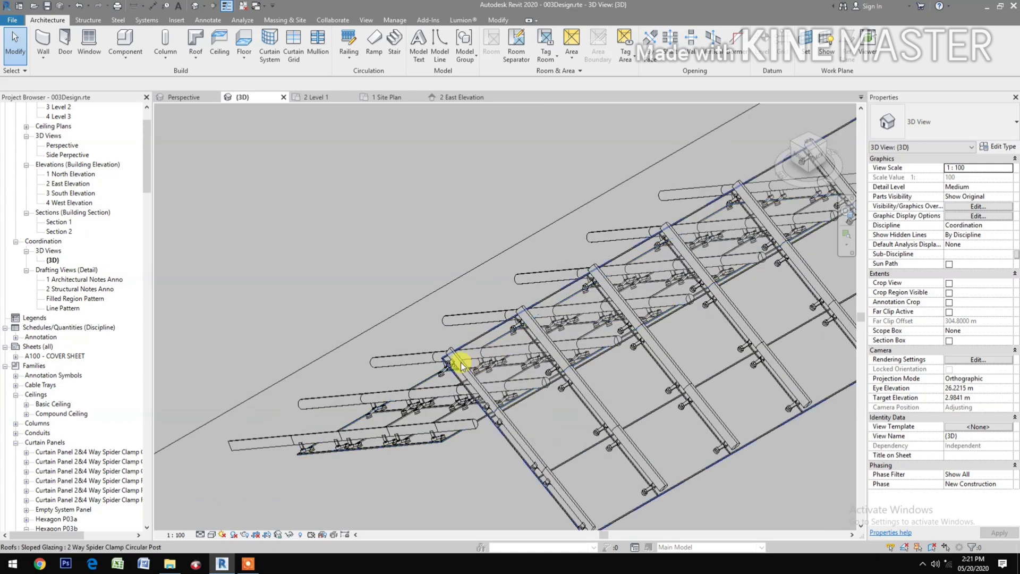
left_click(460, 363)
- Make the upper grid row of six panels 2 Way Spider Clamp Circular Top Extension with 0.6 m top supports
right_click(460, 363)
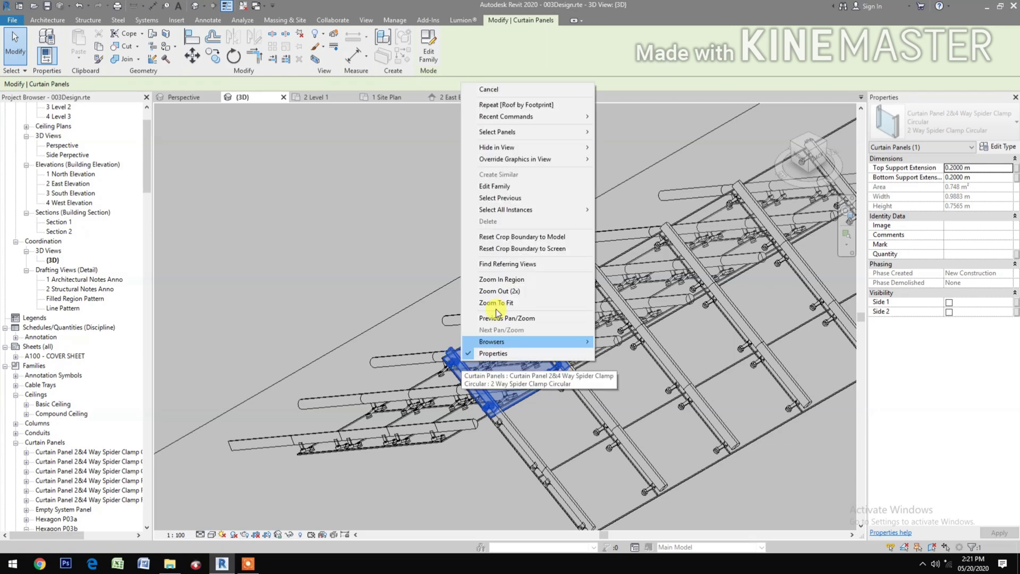
mouse_move(497, 131)
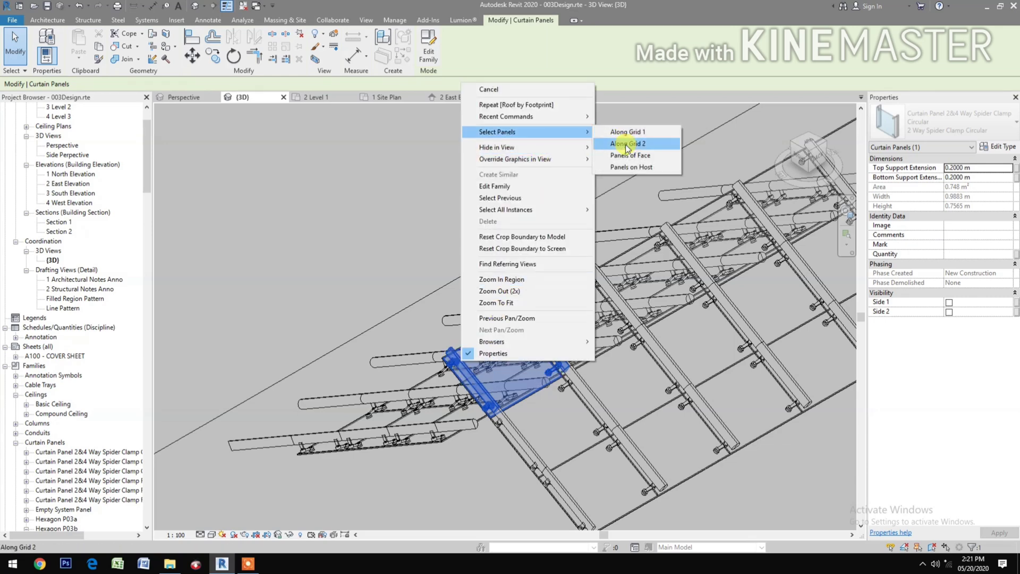
left_click(626, 146)
mouse_move(726, 353)
middle_mouse_down()
mouse_move(611, 387)
mouse_move(569, 376)
middle_mouse_up()
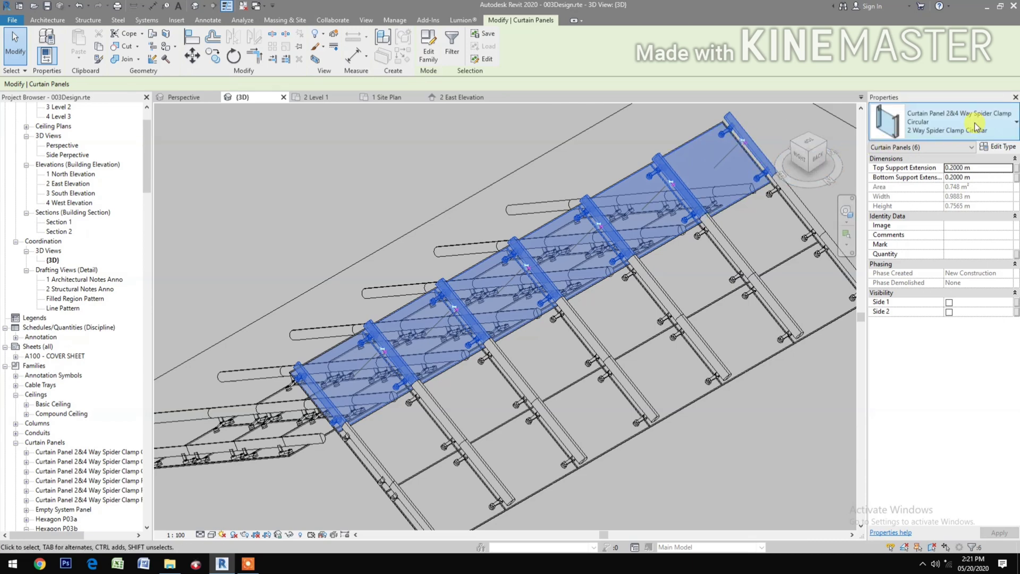
left_click(972, 125)
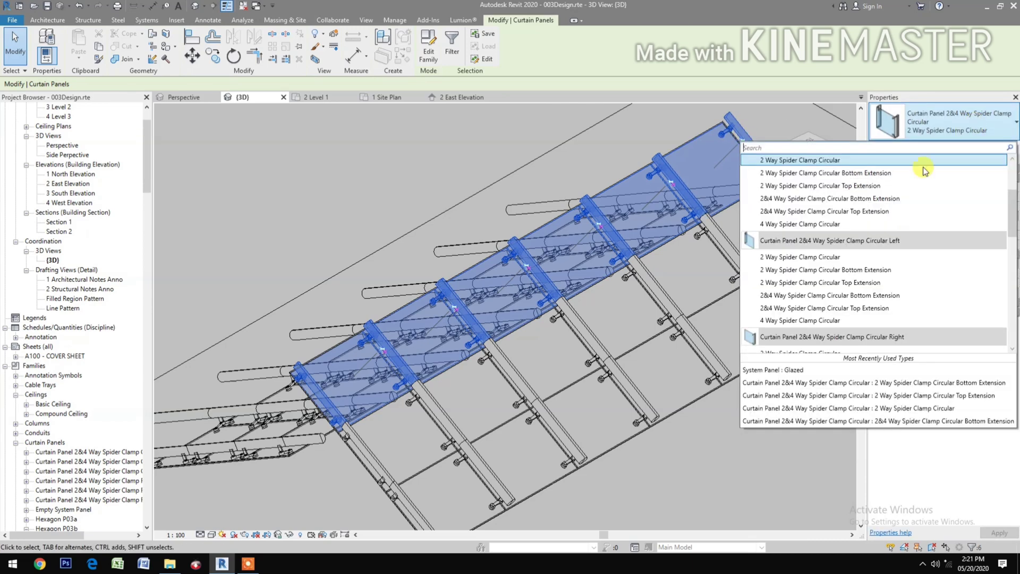
left_click(897, 190)
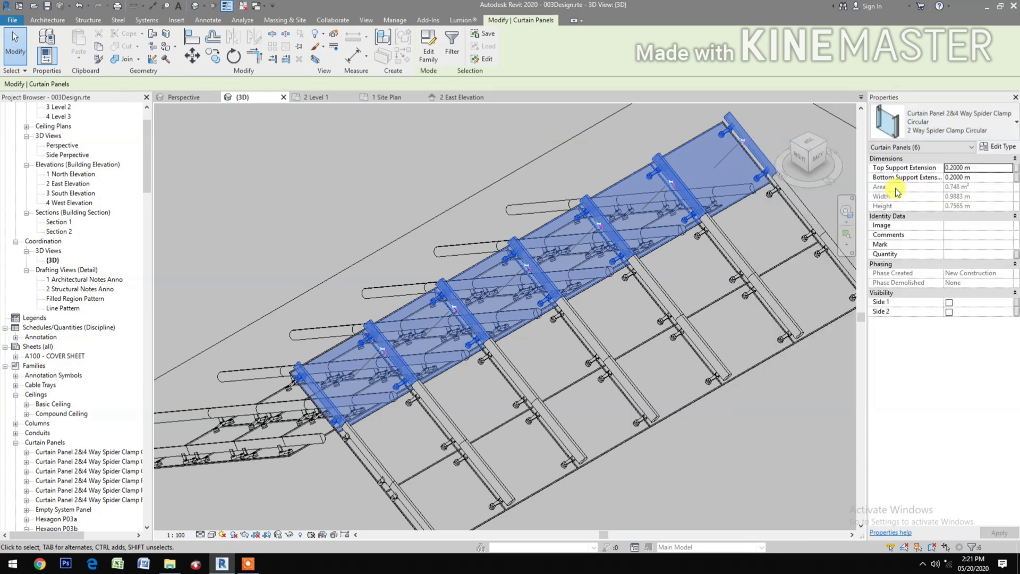
left_click(992, 168)
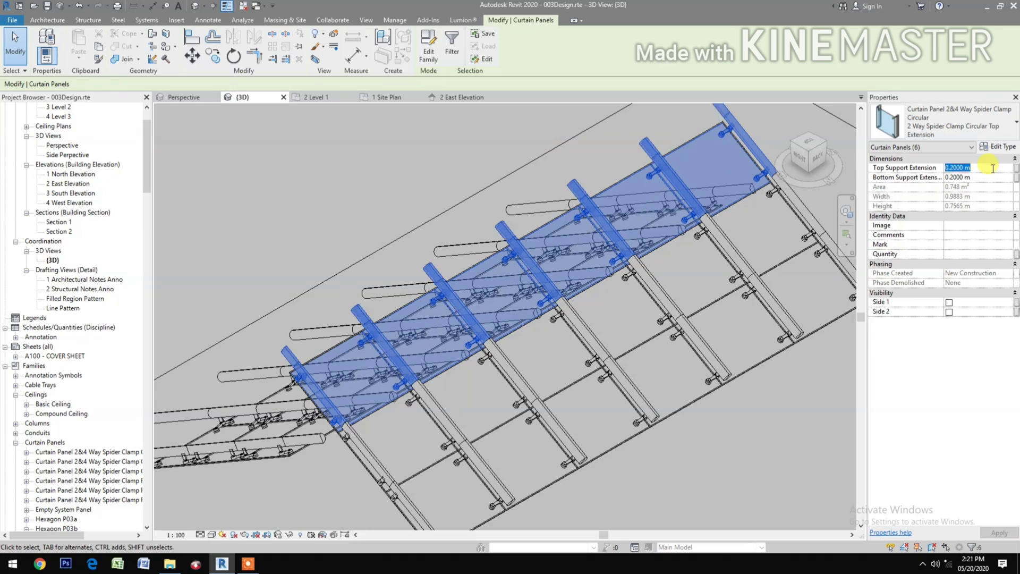
type("6")
type("0.6000 m")
key("Return")
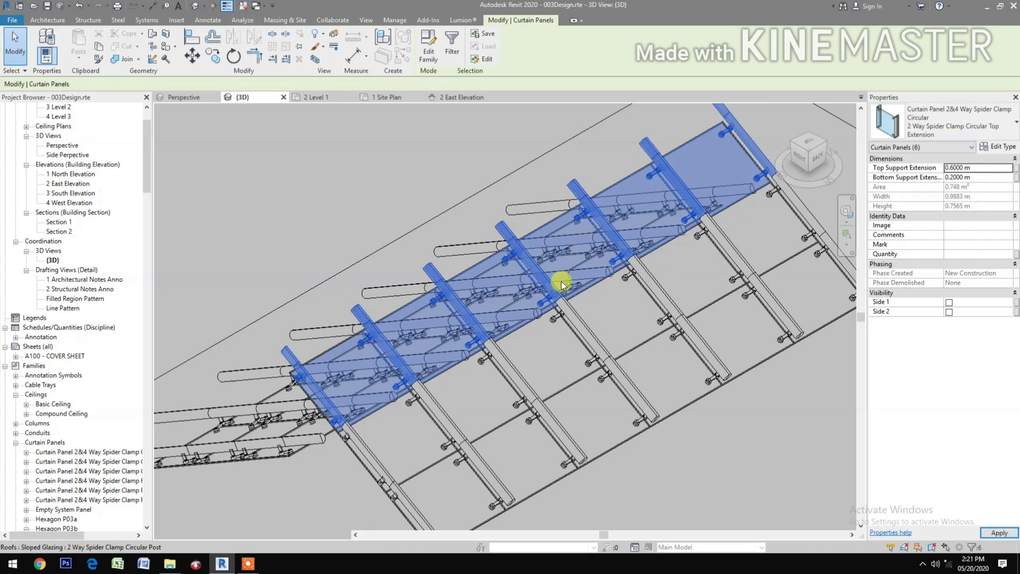
scroll(585, 403, "down", 2)
middle_click_drag(568, 391, 527, 351)
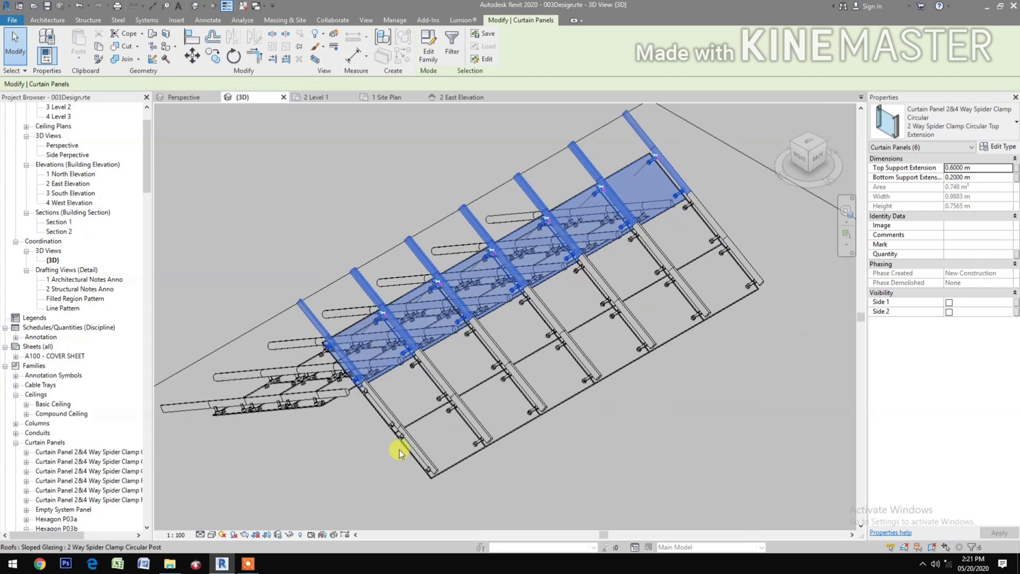
- Make the bottom grid row of panels 2 Way Spider Clamp Circular Bottom Extension with 1 m bottom supports
left_click(416, 452)
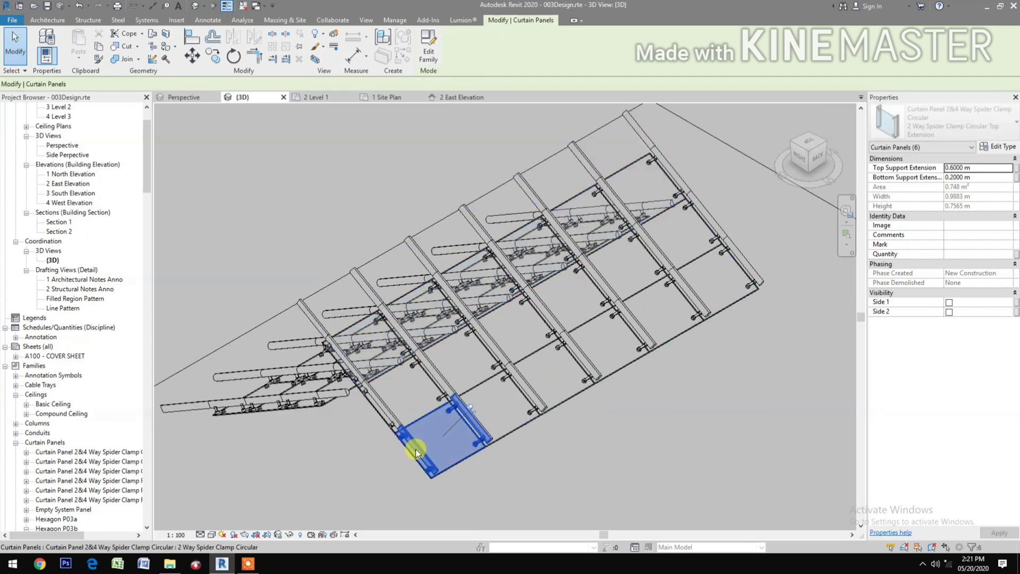
right_click(416, 452)
mouse_move(451, 219)
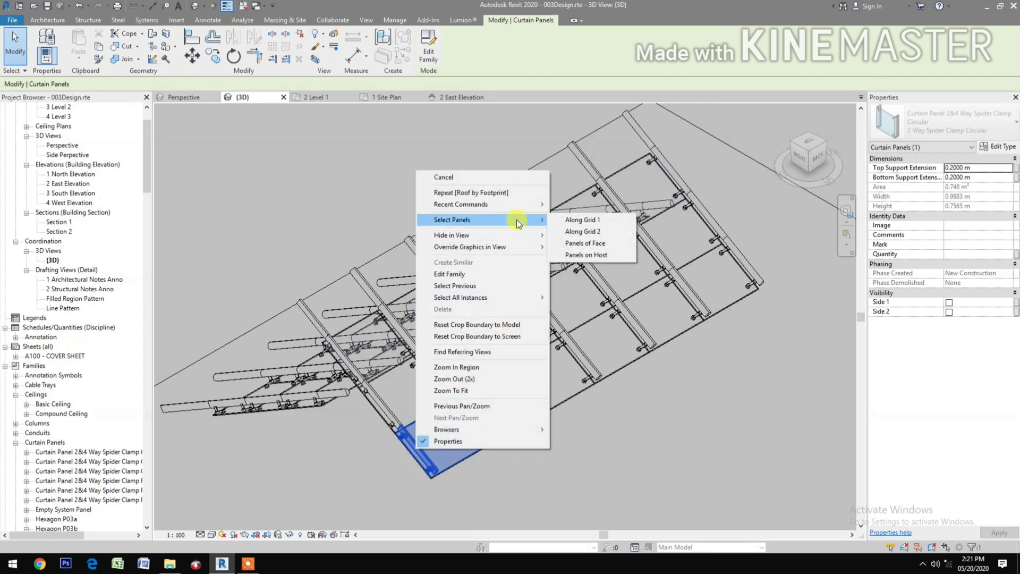
left_click(599, 233)
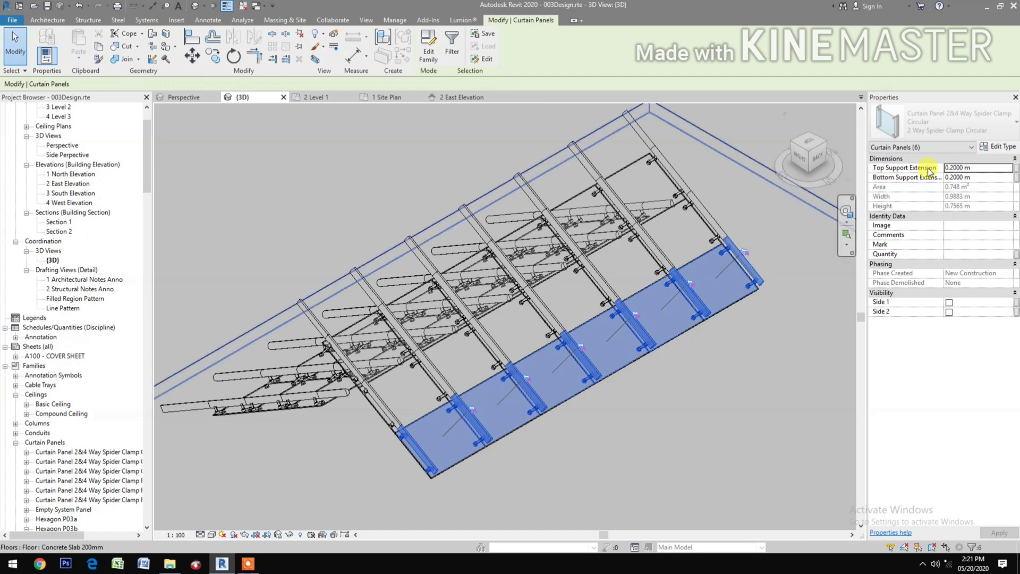
left_click(966, 133)
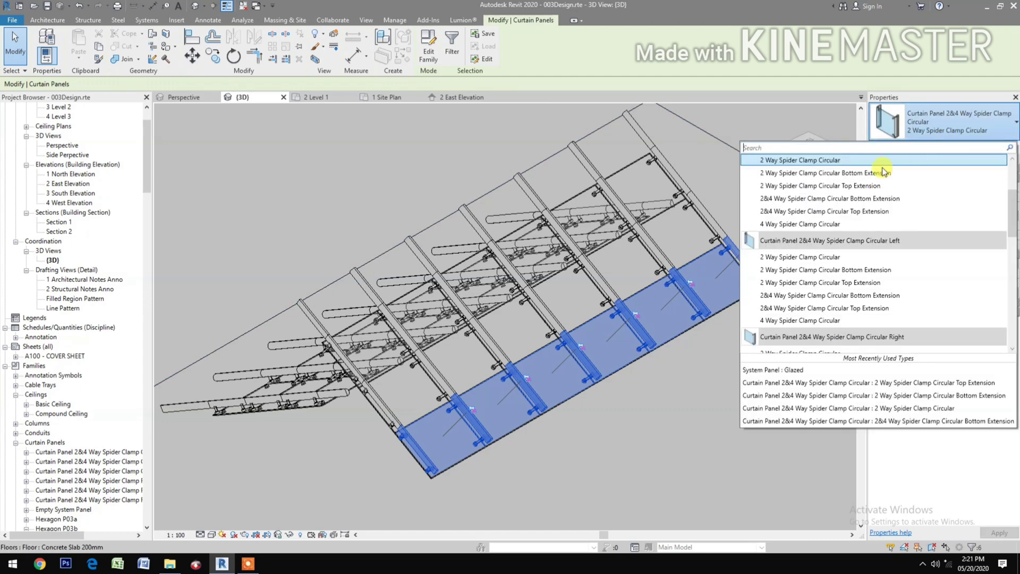
left_click(942, 212)
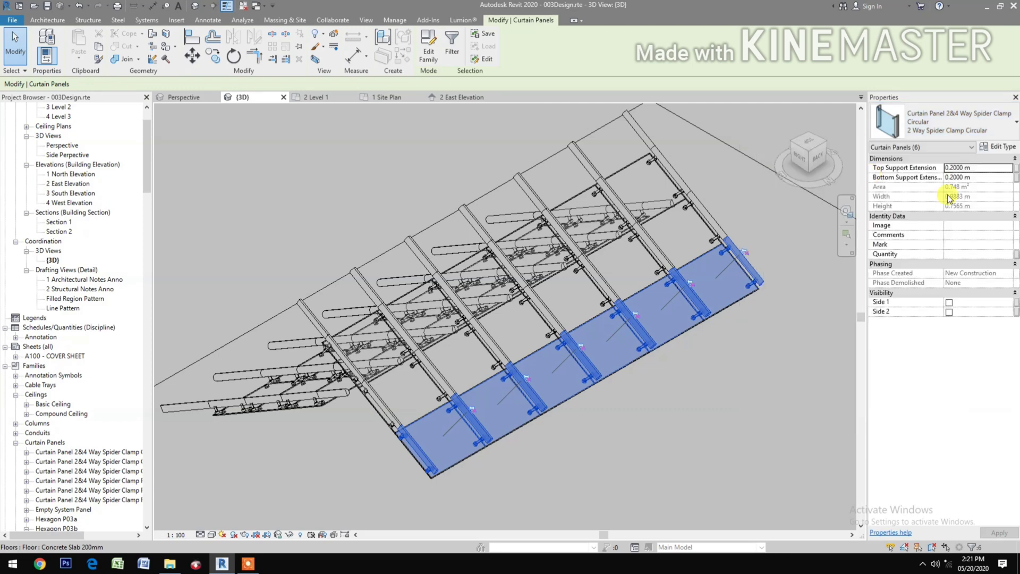
left_click(987, 177)
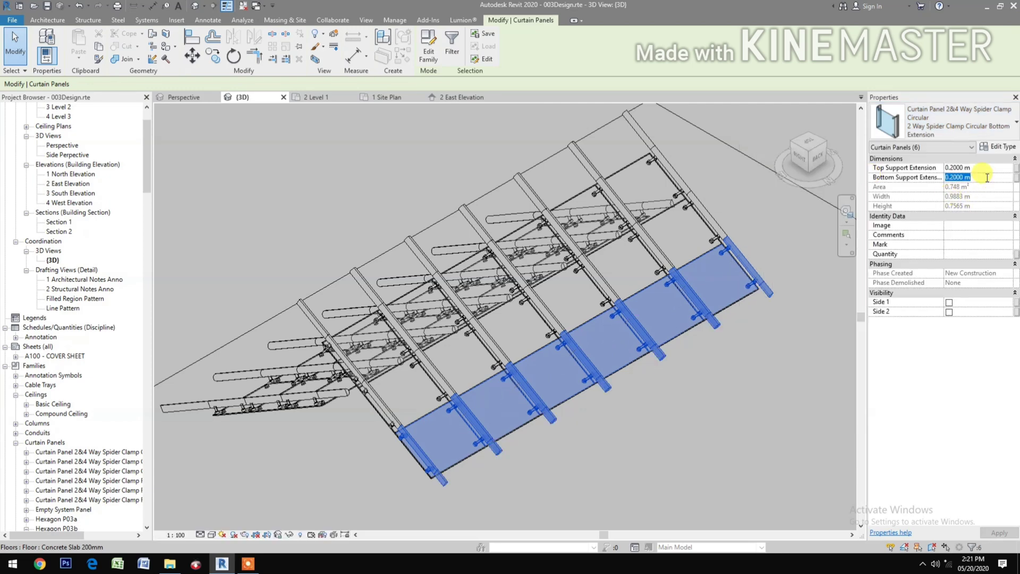
type("1.")
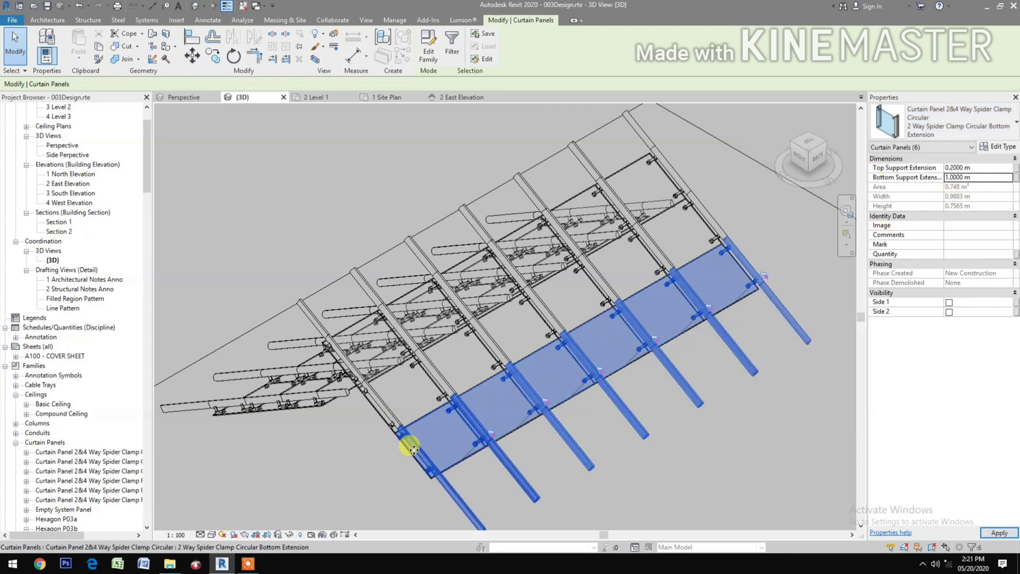
- On the Level 1 plan, start a Roof by Footprint placed on First Flr. Lvl
left_click(323, 463)
middle_click_drag(322, 463, 350, 448, "shift")
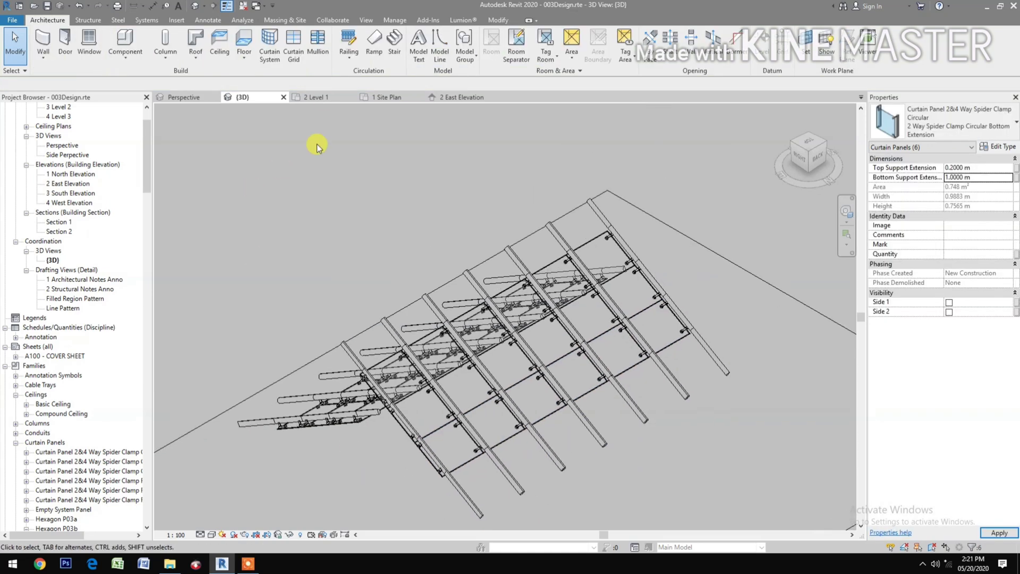
left_click(323, 98)
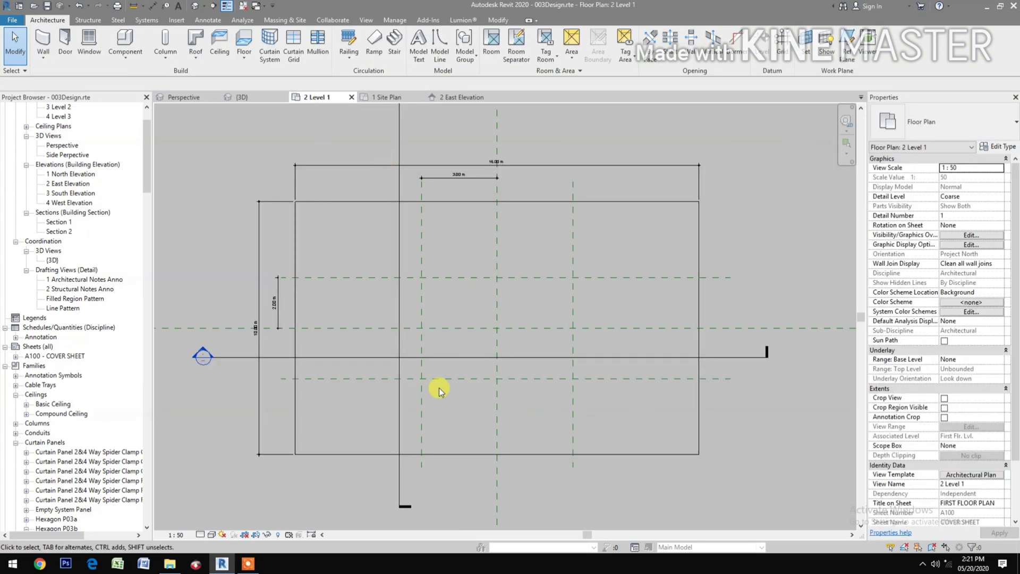
left_click(196, 61)
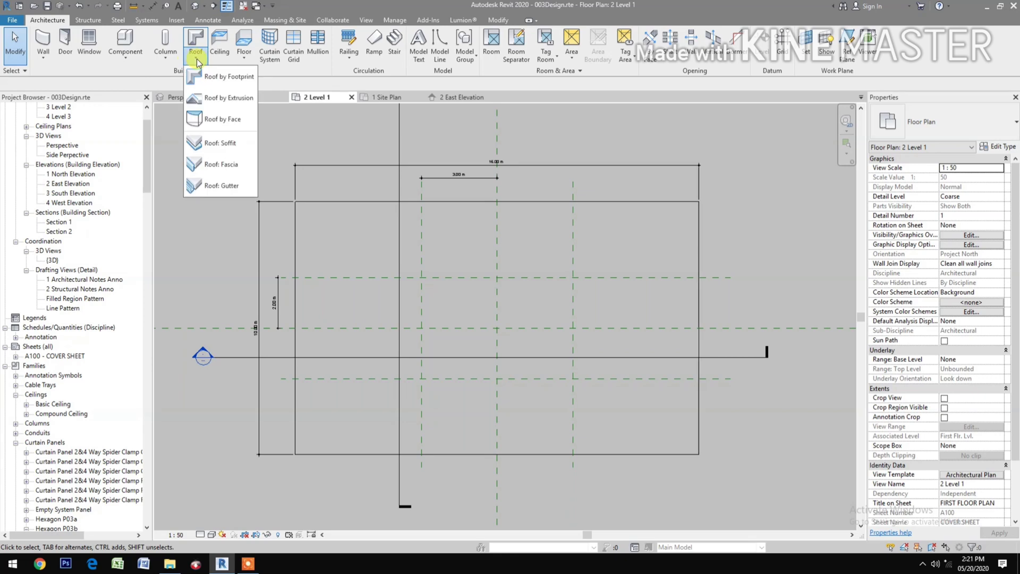
left_click(215, 74)
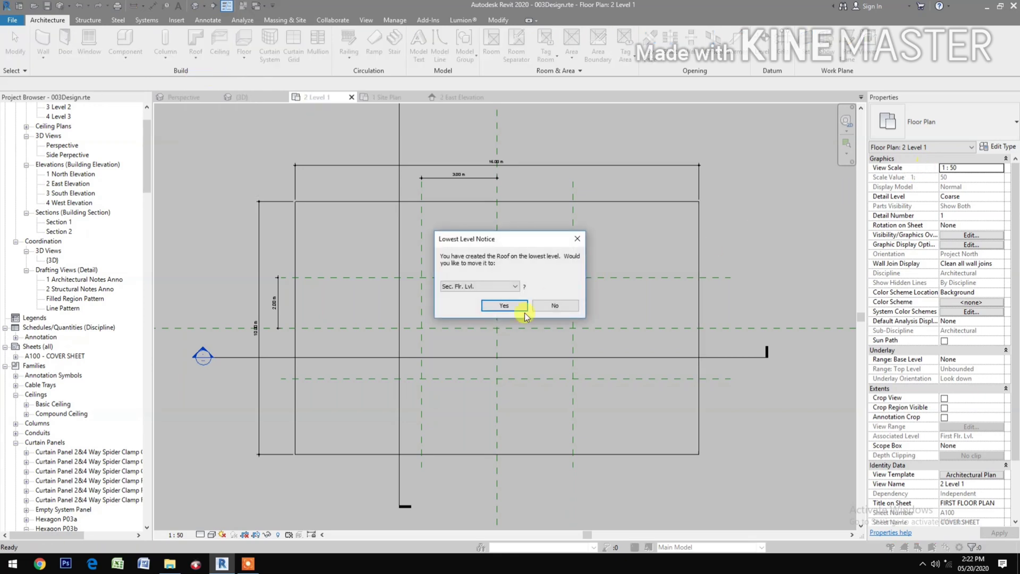
left_click(505, 286)
left_click(480, 296)
left_click(490, 305)
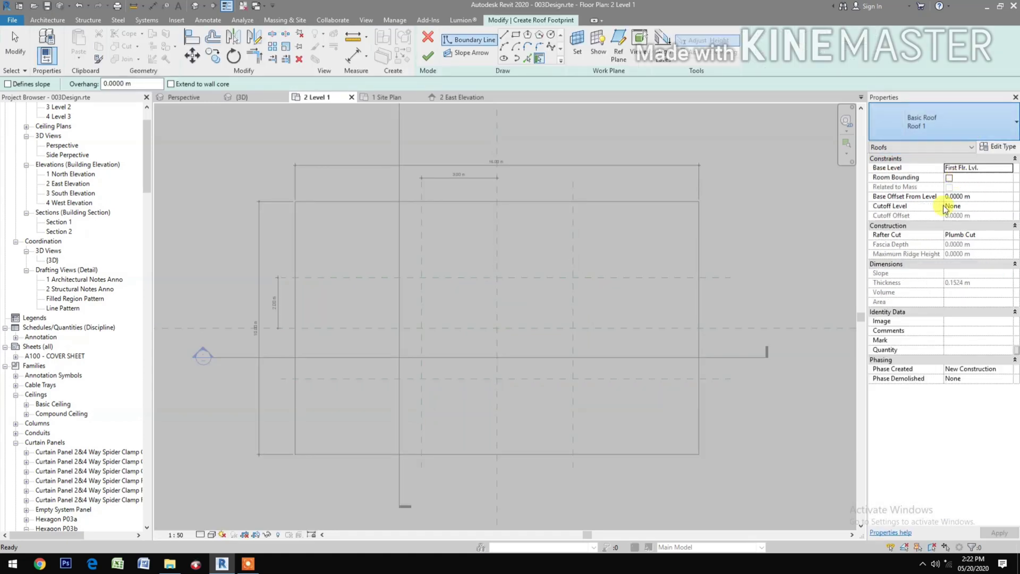
- Choose the Sloped Glazing 2 Way Spider Clamp Circular Post type and sketch a rectangular footprint
left_click(921, 122)
scroll(926, 250, "down", 5)
scroll(930, 266, "down", 1)
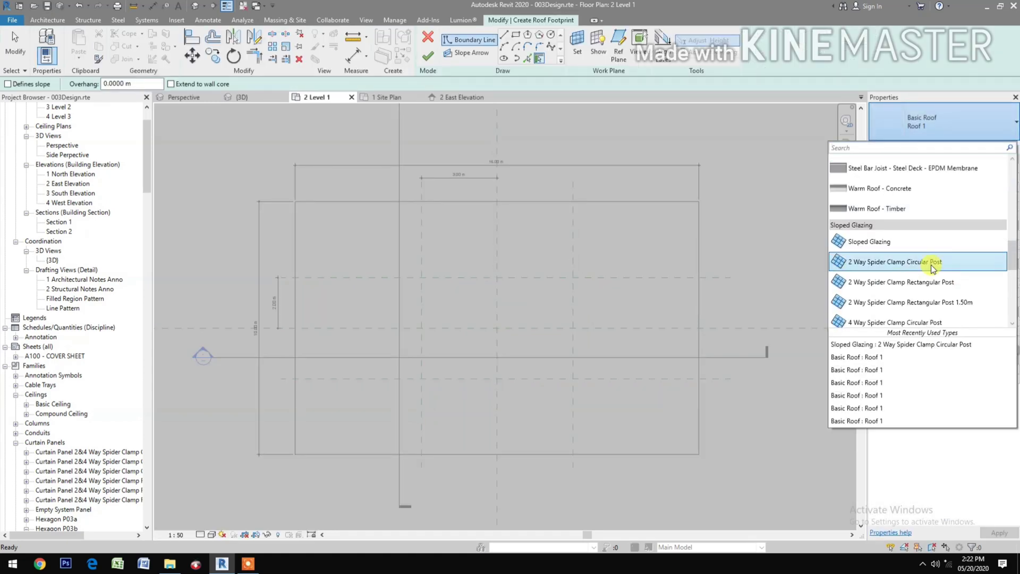
left_click(930, 262)
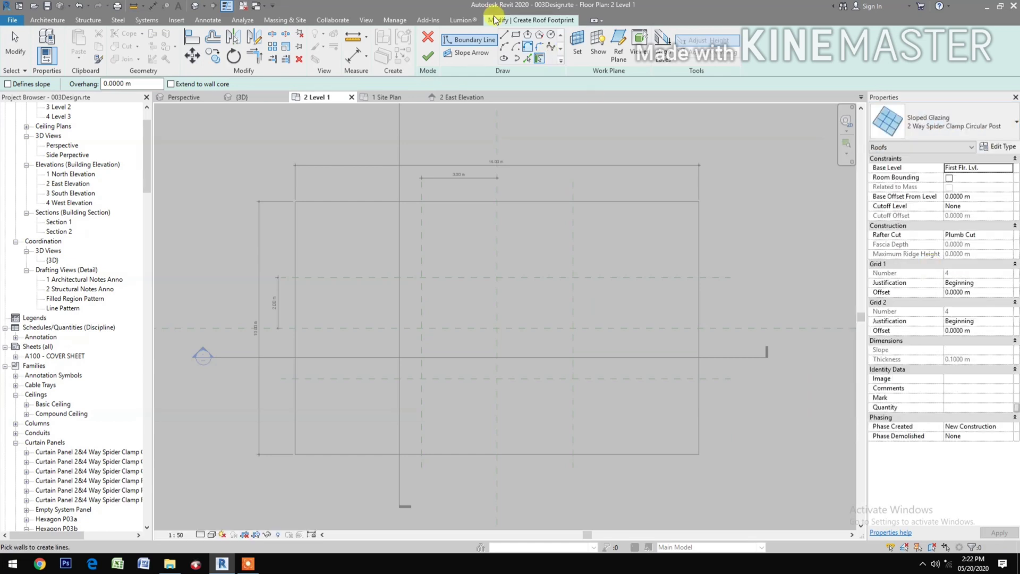
left_click(523, 36)
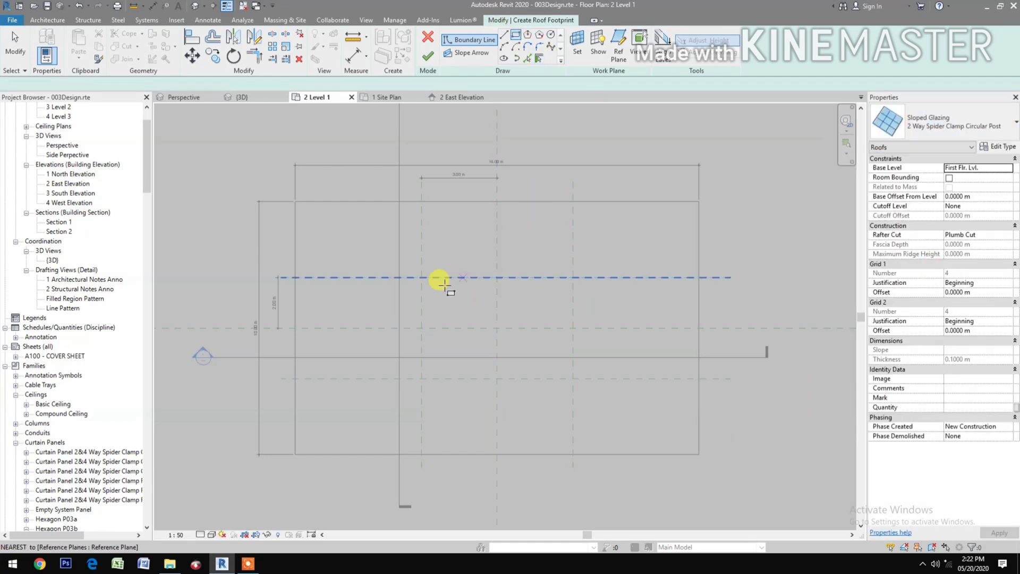
left_click(421, 276)
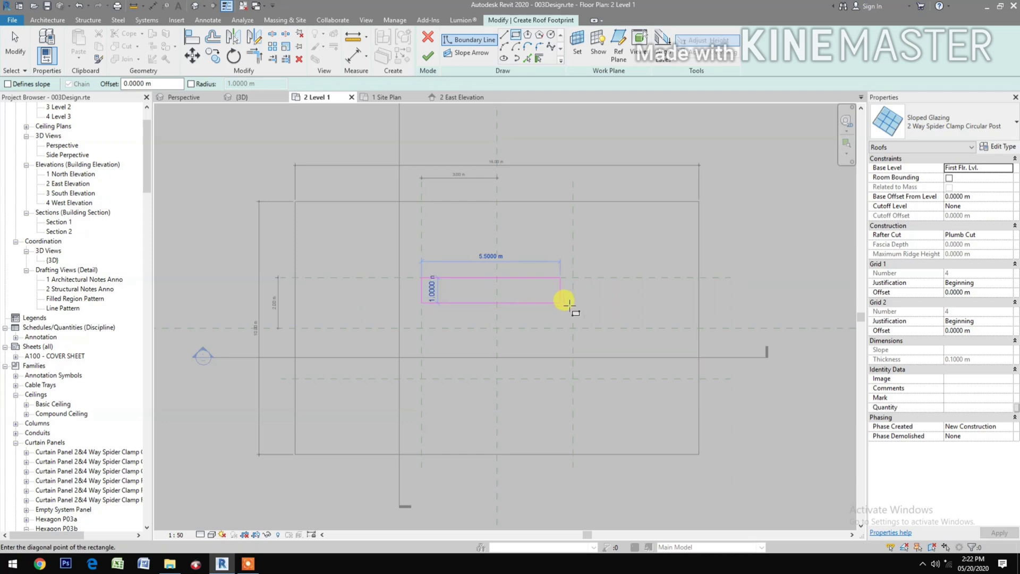
left_click(573, 304)
scroll(475, 306, "up", 2)
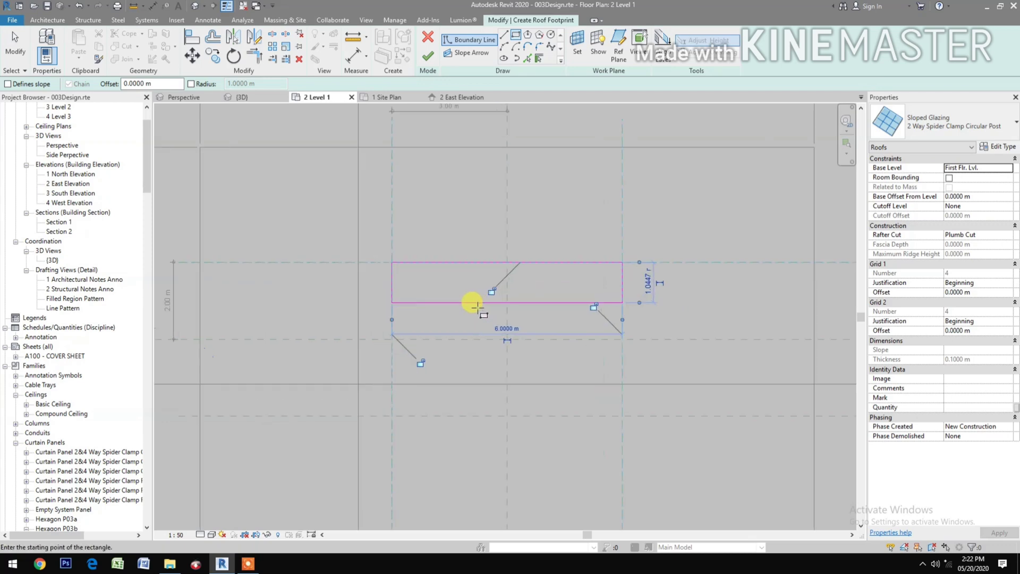
- Set the footprint depth to 0.5 m and make its top edge define a 70° slope
key("Escape")
key("Escape")
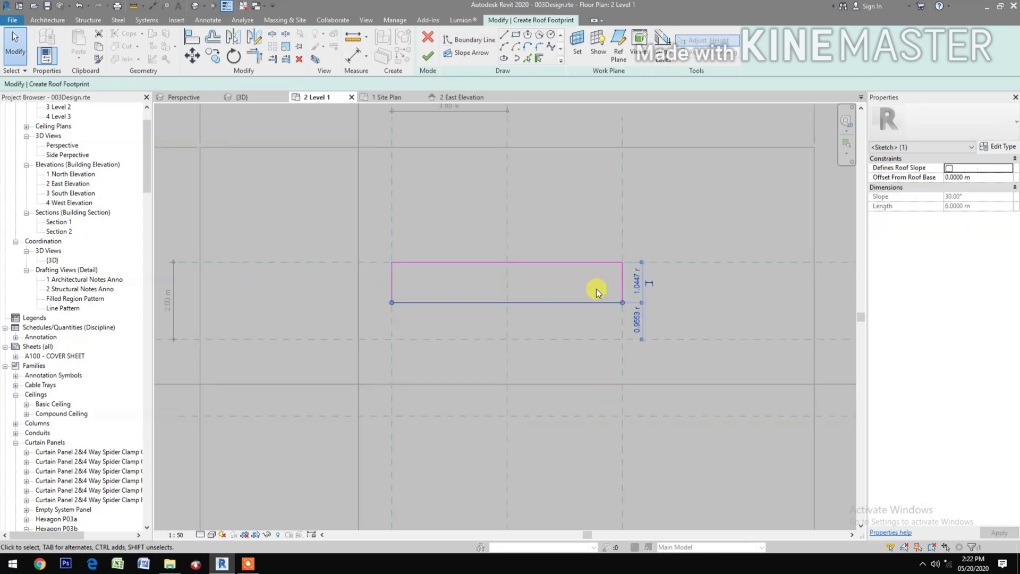
left_click(636, 282)
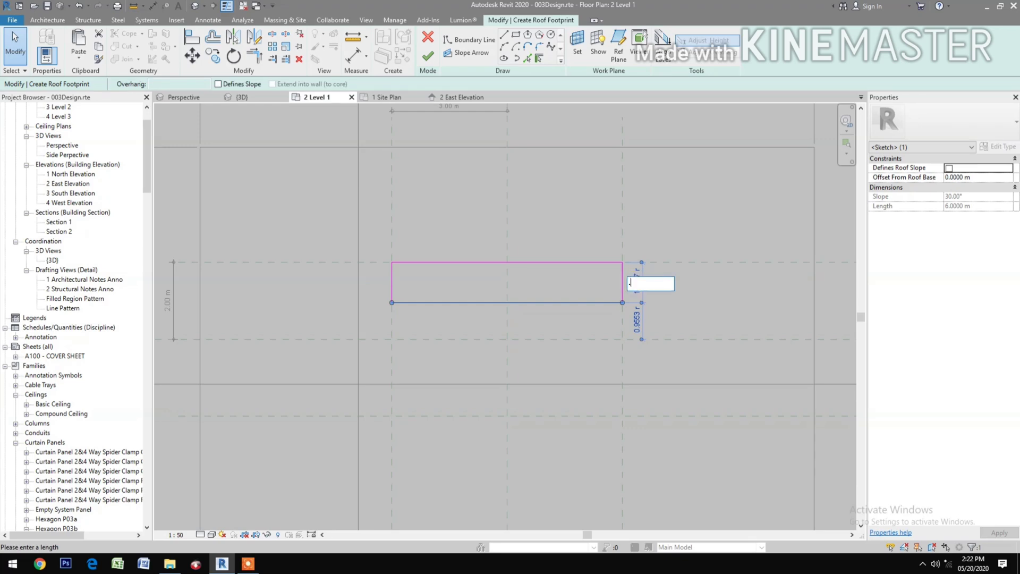
type(".5")
key("Return")
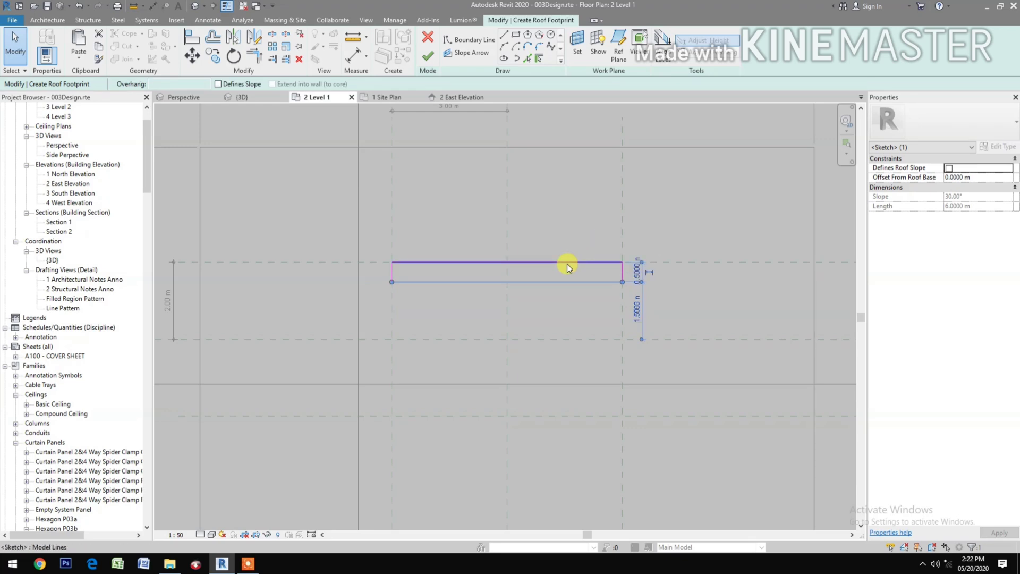
left_click(566, 262)
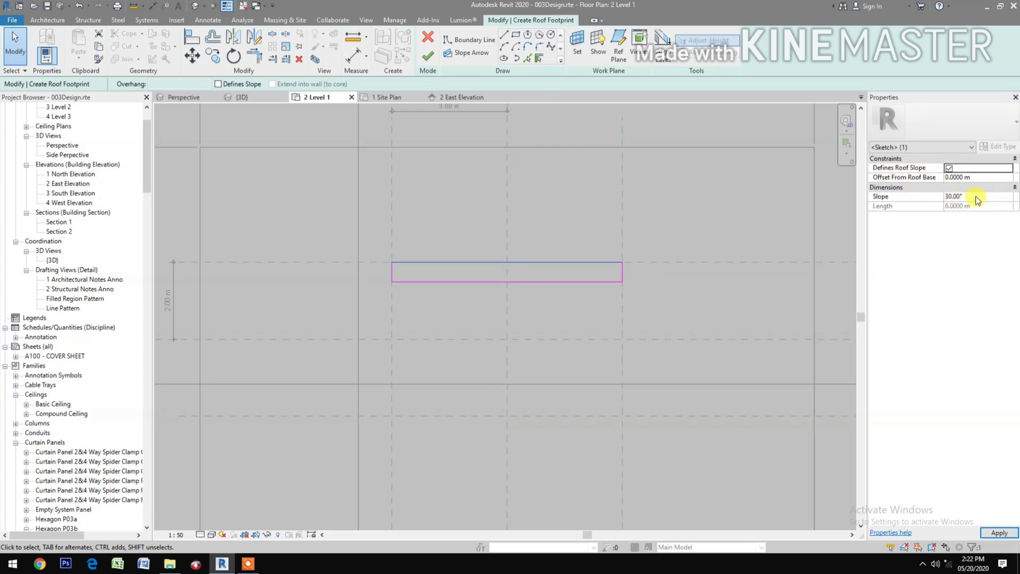
left_click(977, 196)
type("70")
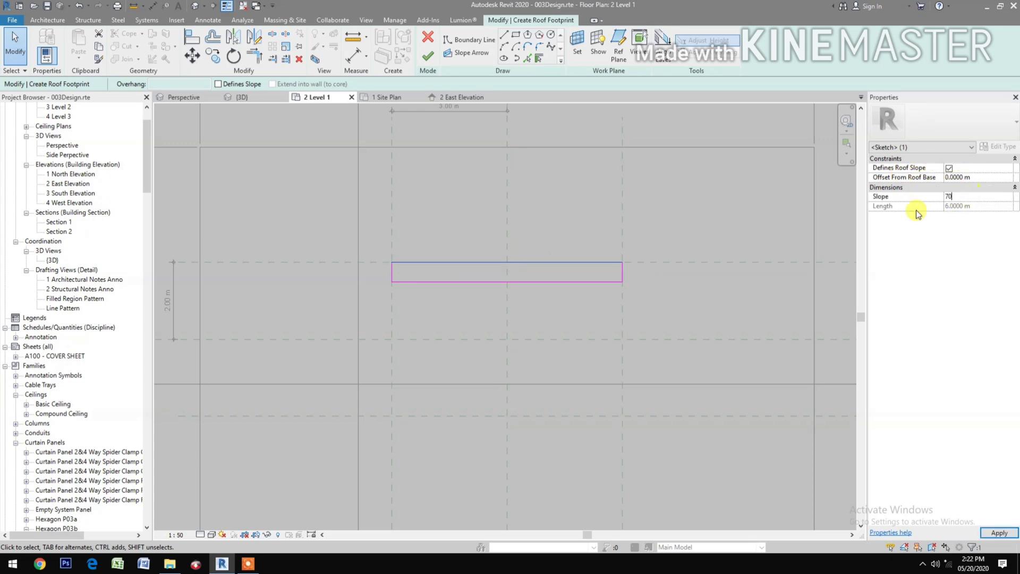
key("Return")
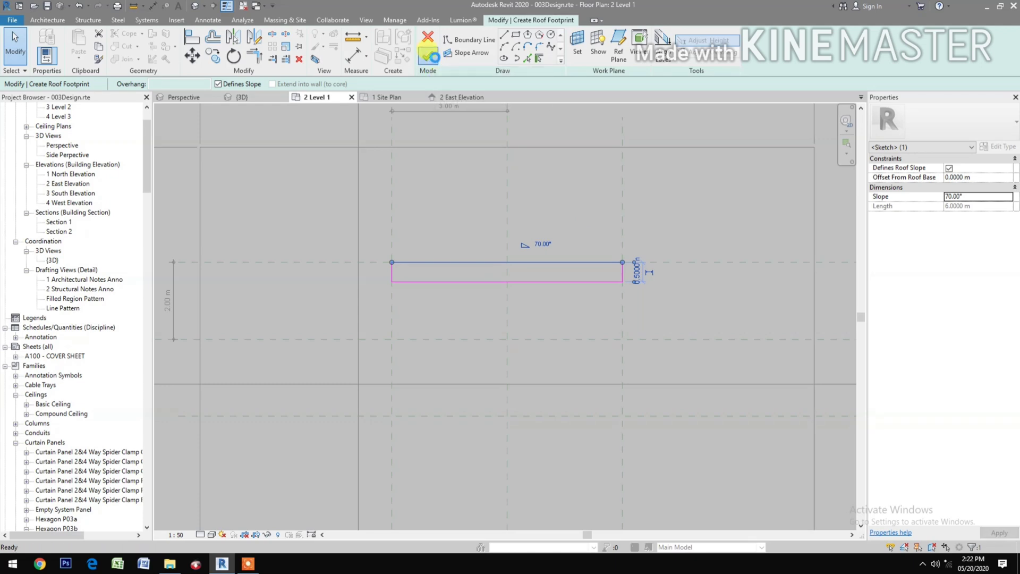
- Finish the roof and, in the East Elevation, move it 4 m to the left
left_click(435, 57)
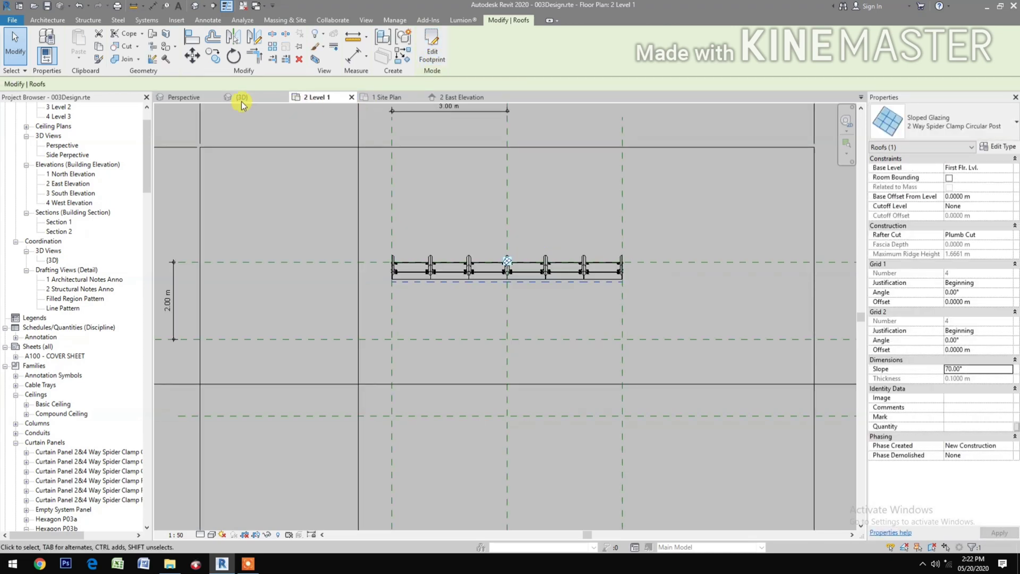
left_click(455, 98)
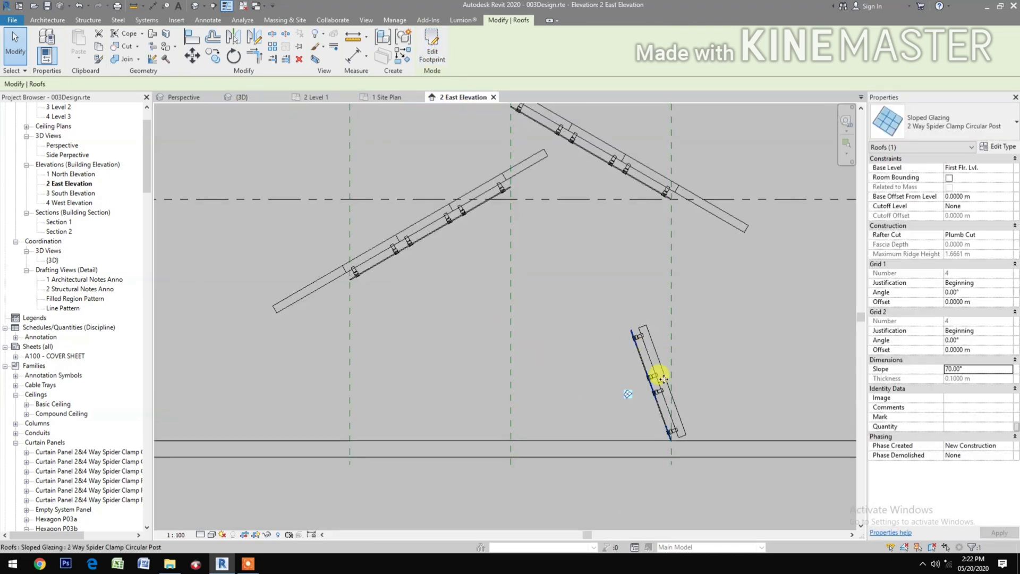
left_click(191, 55)
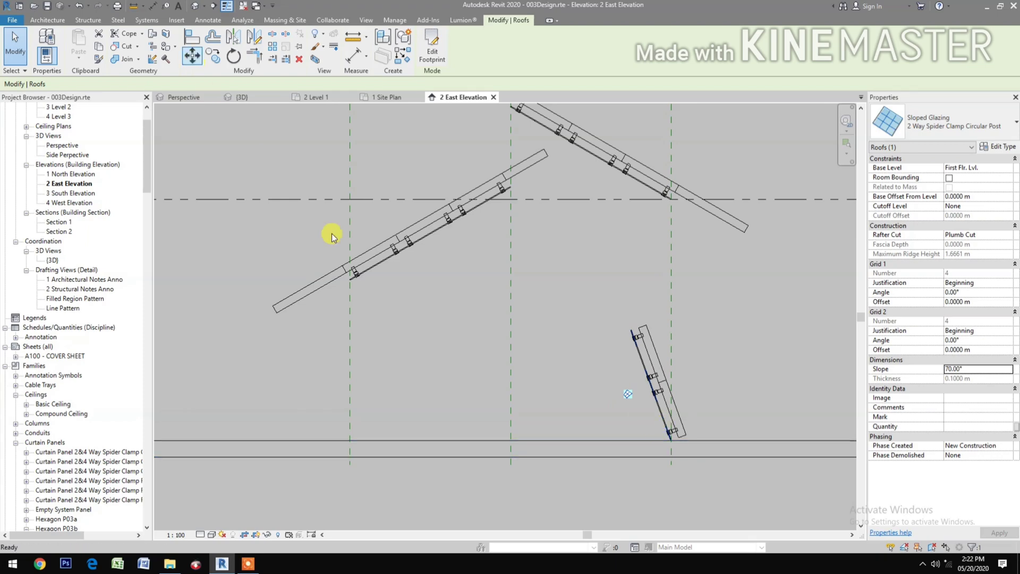
left_click(654, 477)
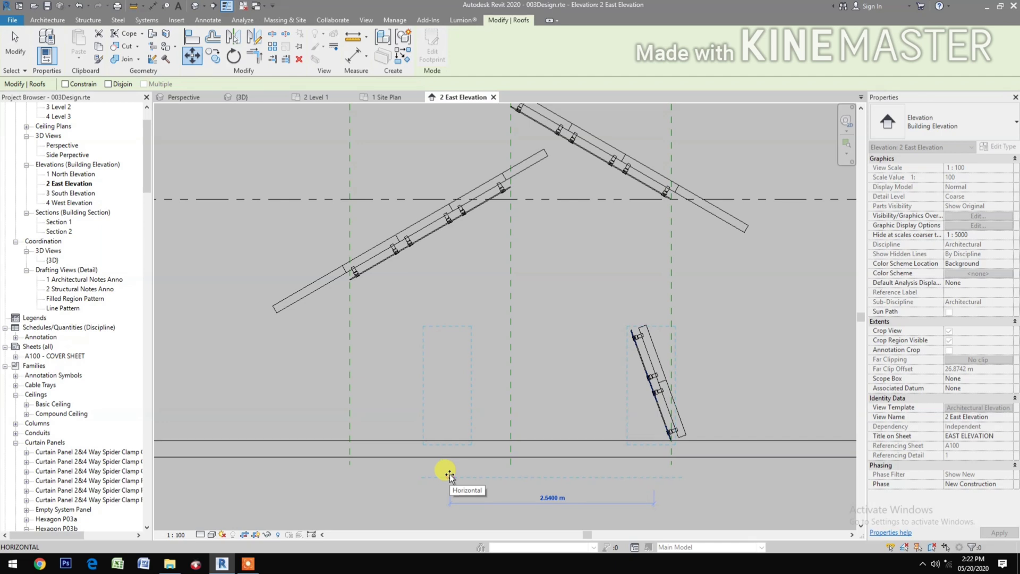
type("4")
key("Return")
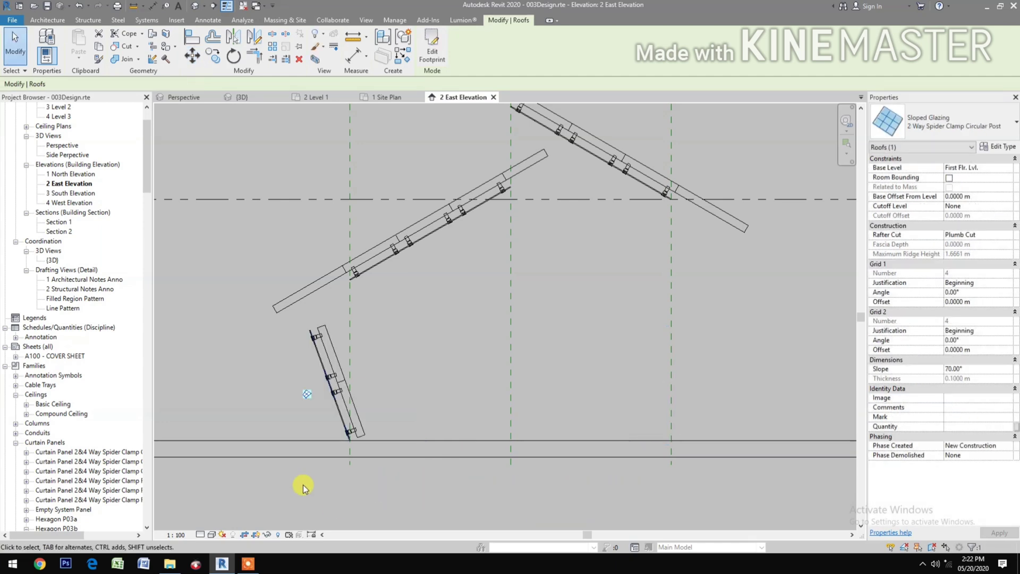
- Move the roof 0.3 m back to the right
left_click(192, 55)
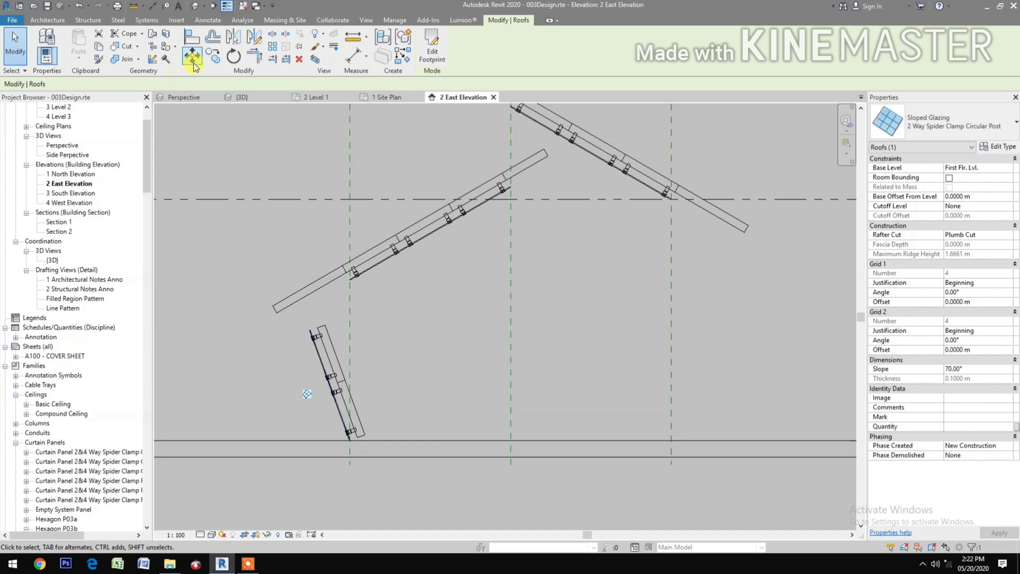
left_click(383, 490)
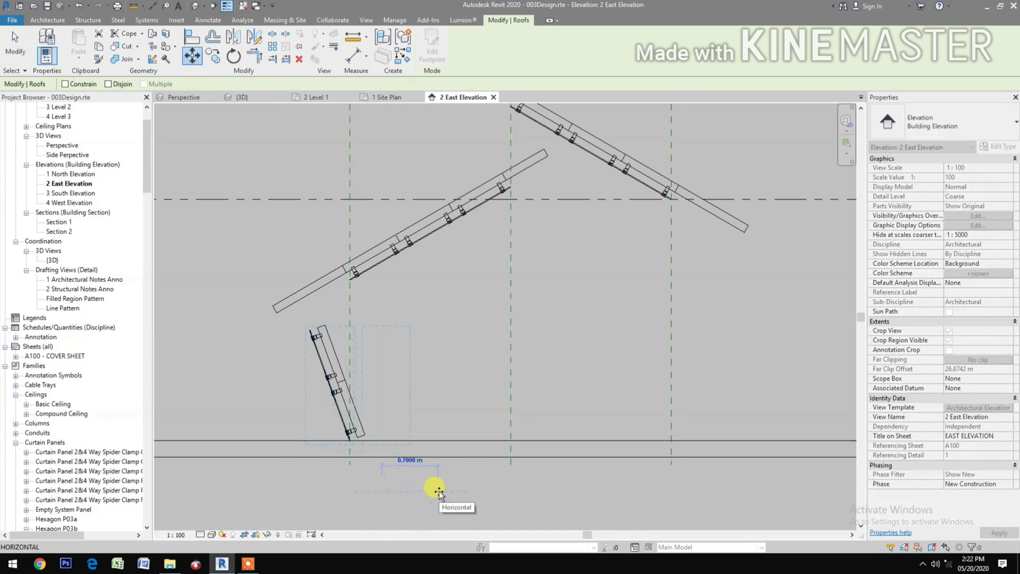
type(".3")
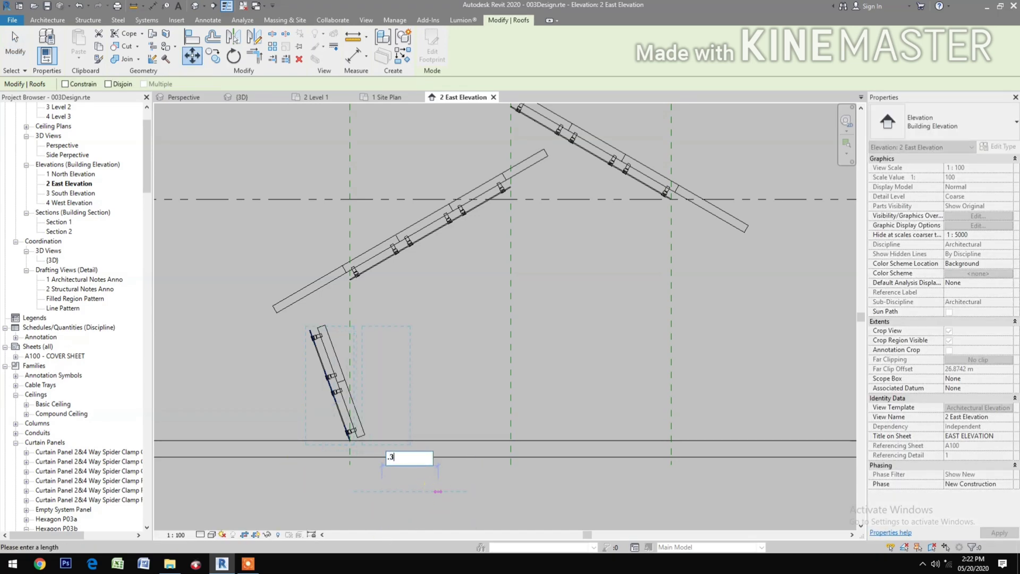
key("Return")
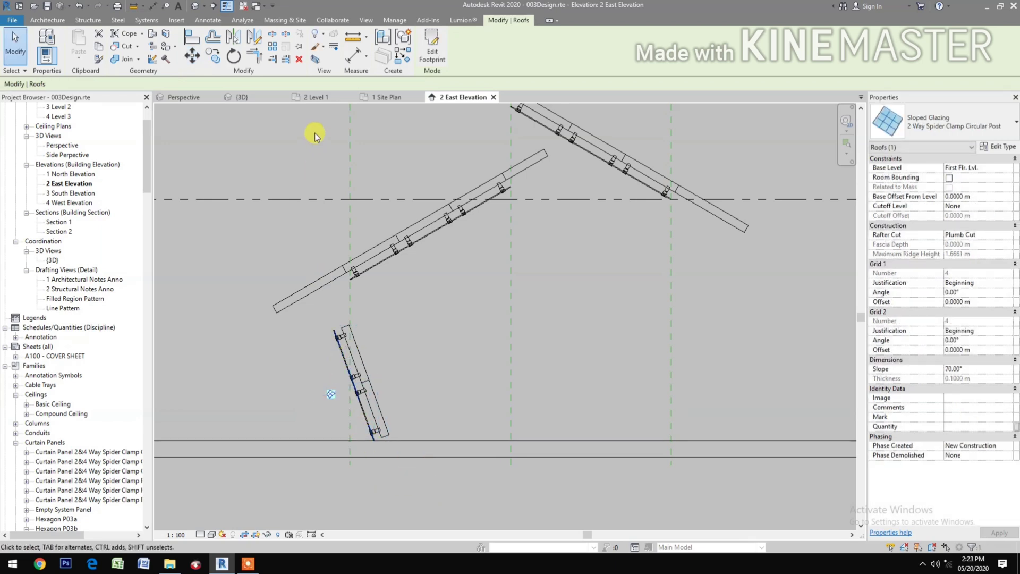
left_click(250, 99)
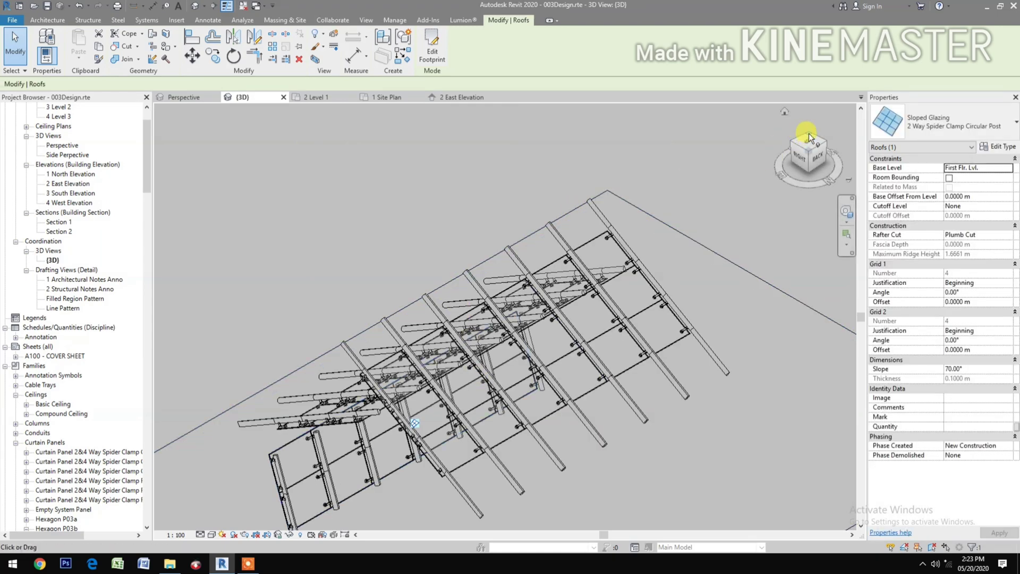
- Make the steep roof's six-panel grid row Circular Top Extension with 0.5 m top supports
left_click_drag(808, 137, 393, 384)
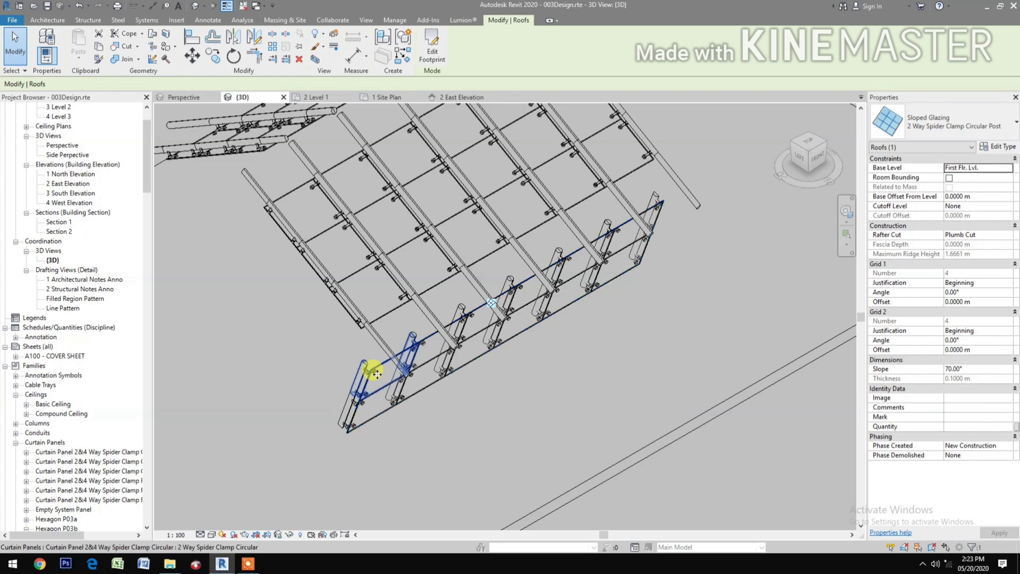
left_click(377, 374)
right_click(377, 375)
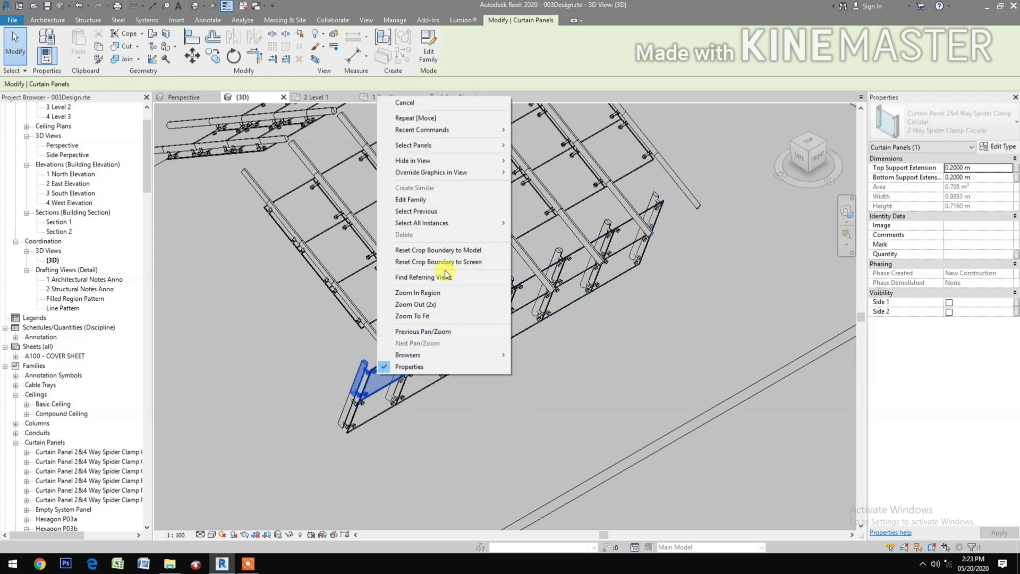
mouse_move(413, 145)
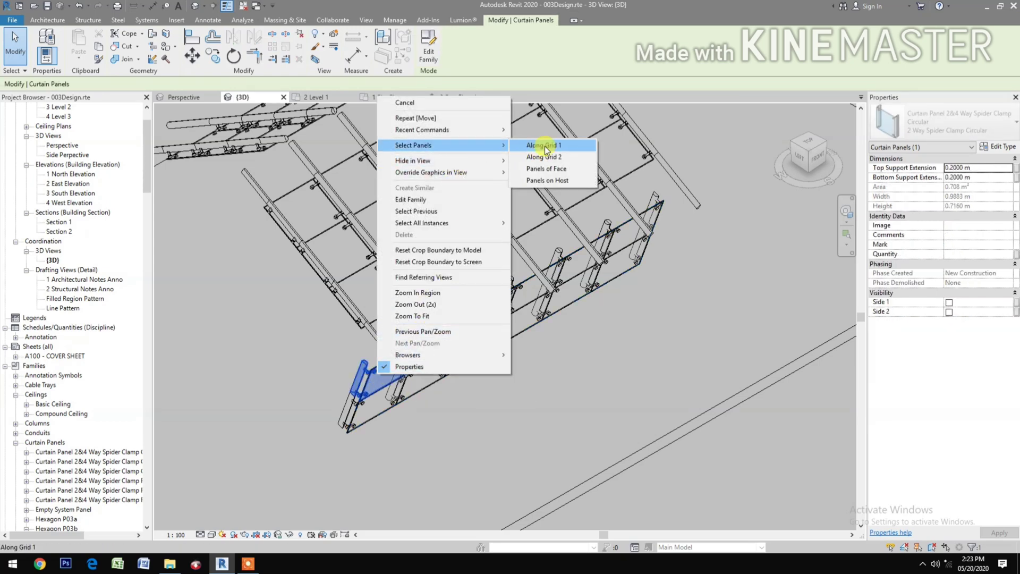
left_click(547, 157)
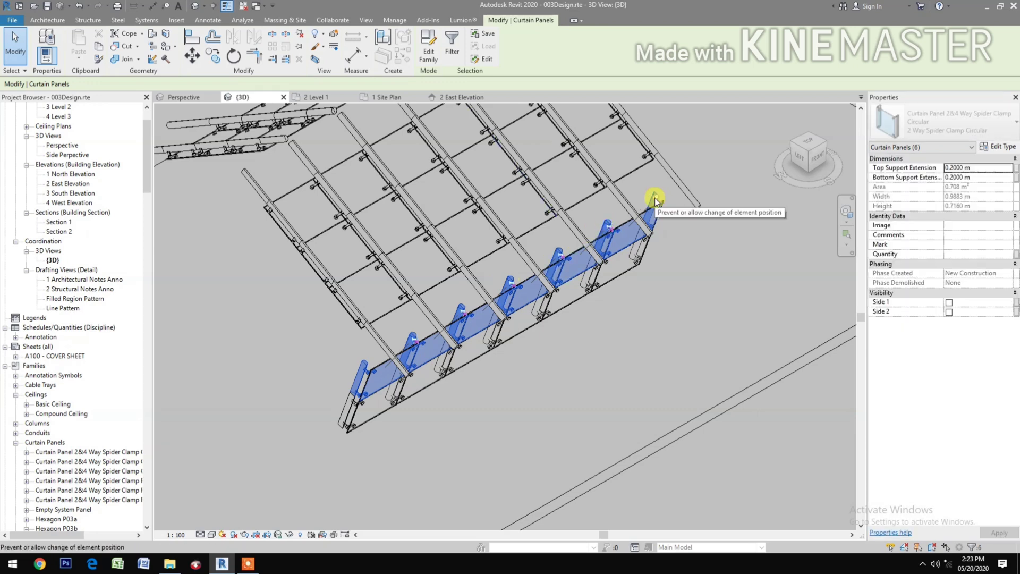
left_click(976, 130)
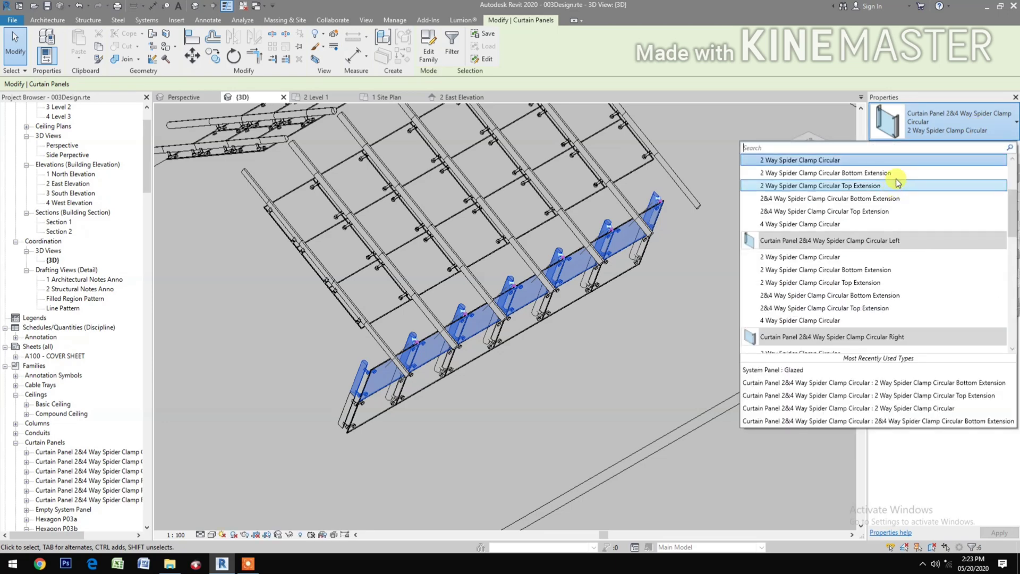
left_click(897, 186)
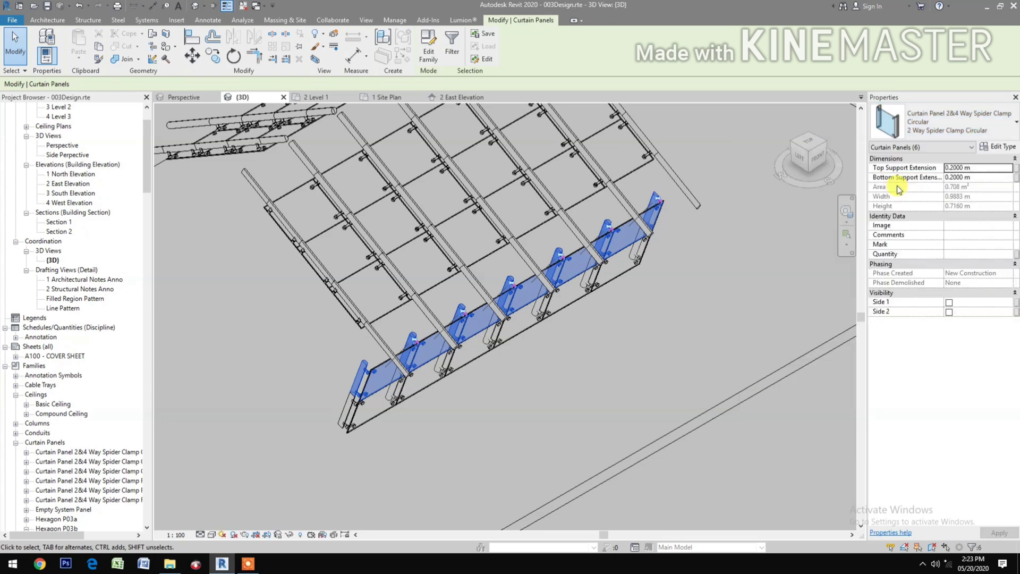
left_click(985, 168)
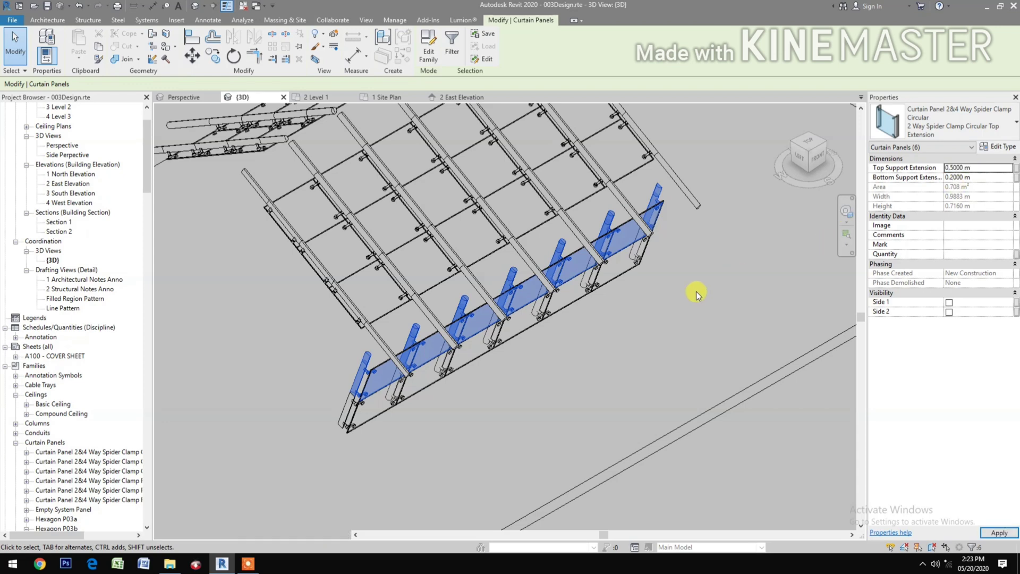
- Make the lower grid row of six panels Circular Bottom Extension with 0.5 m bottom supports
left_click(345, 414)
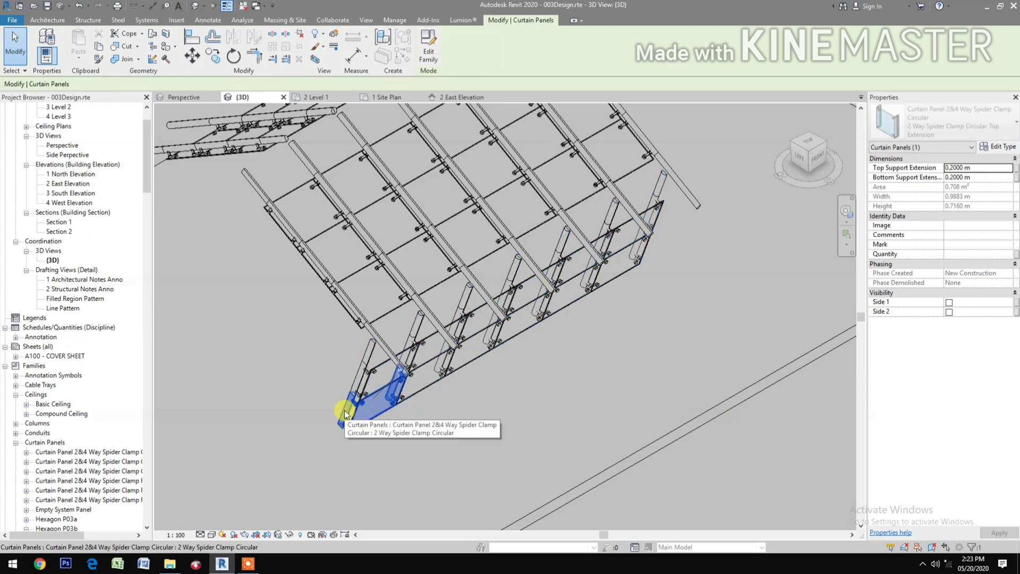
right_click(345, 414)
mouse_move(381, 181)
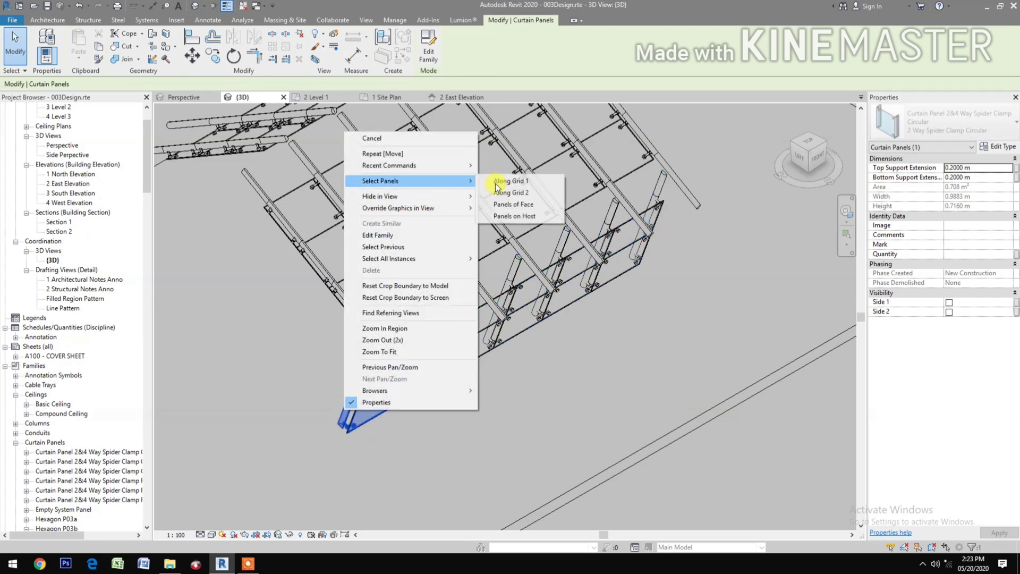
left_click(513, 192)
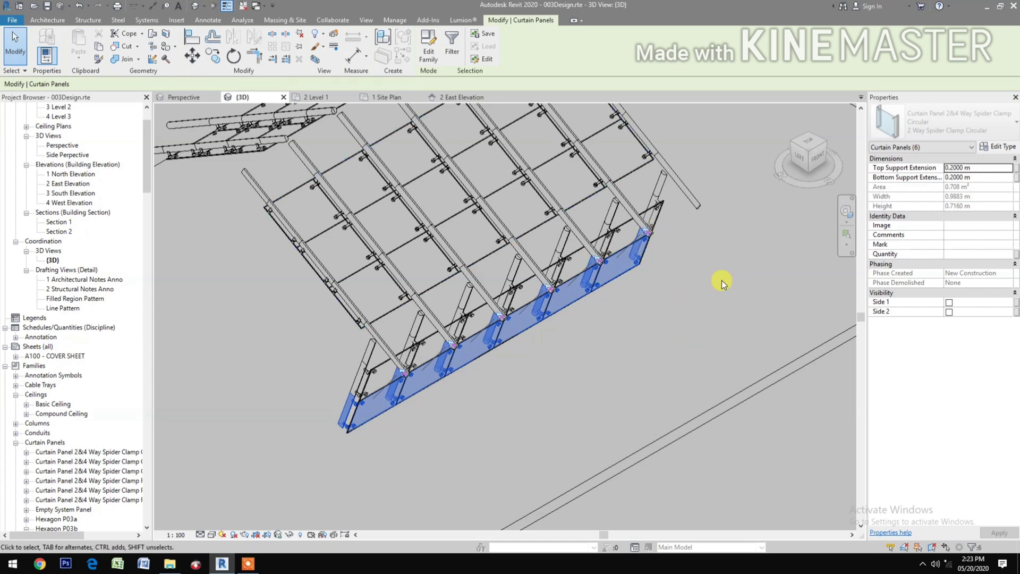
left_click(976, 127)
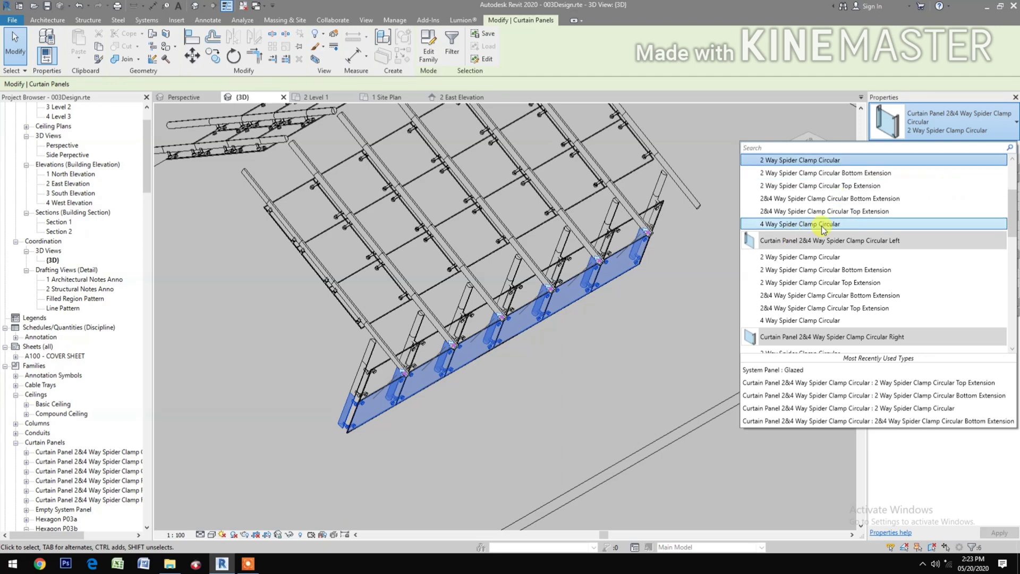
mouse_move(825, 173)
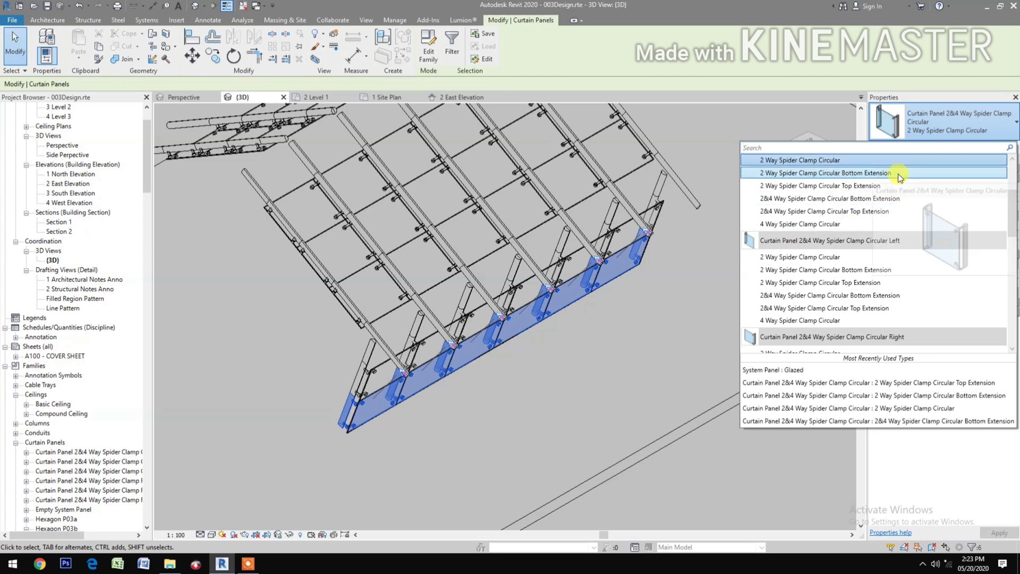
left_click(899, 173)
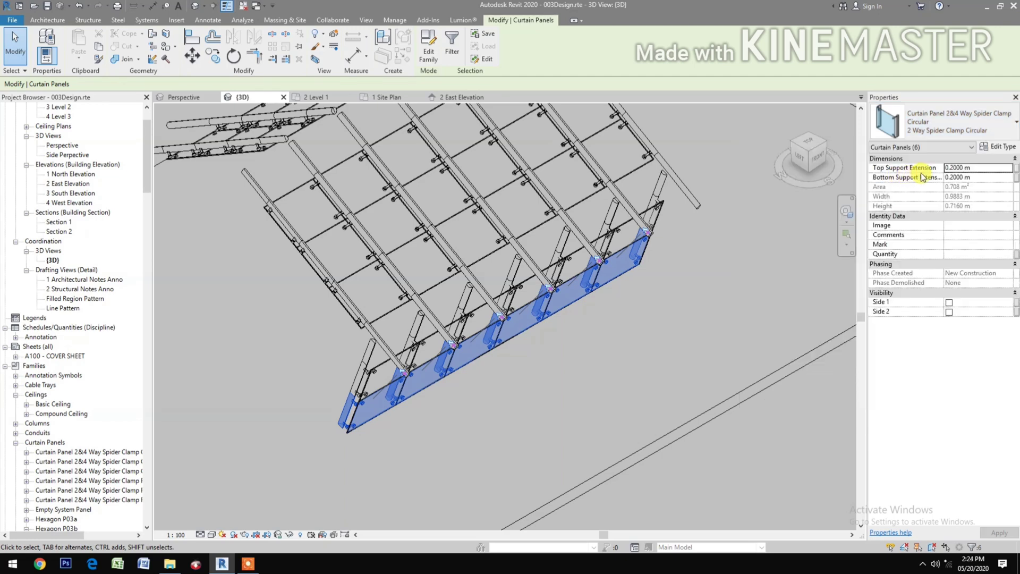
left_click(996, 178)
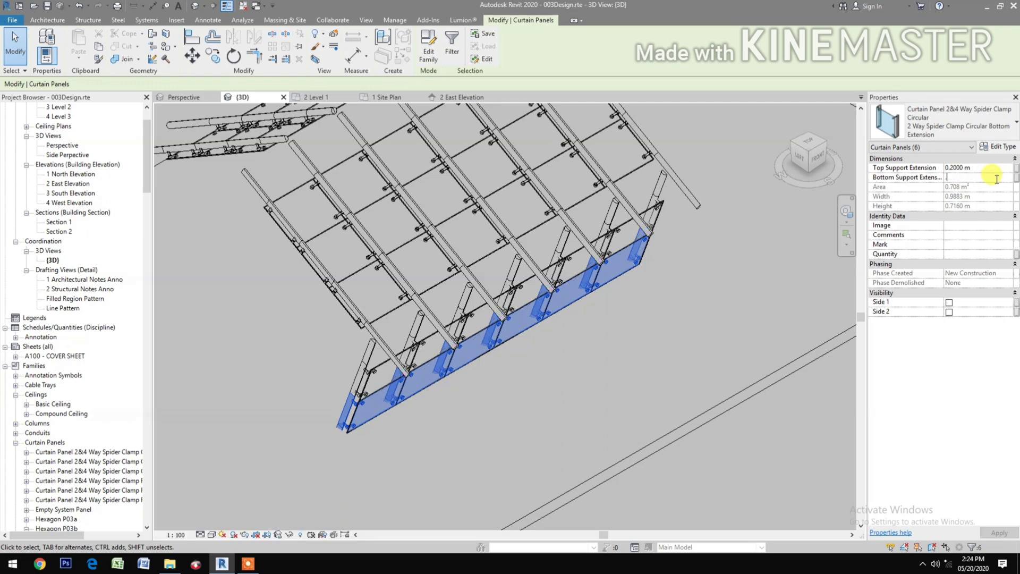
type("5")
key("Return")
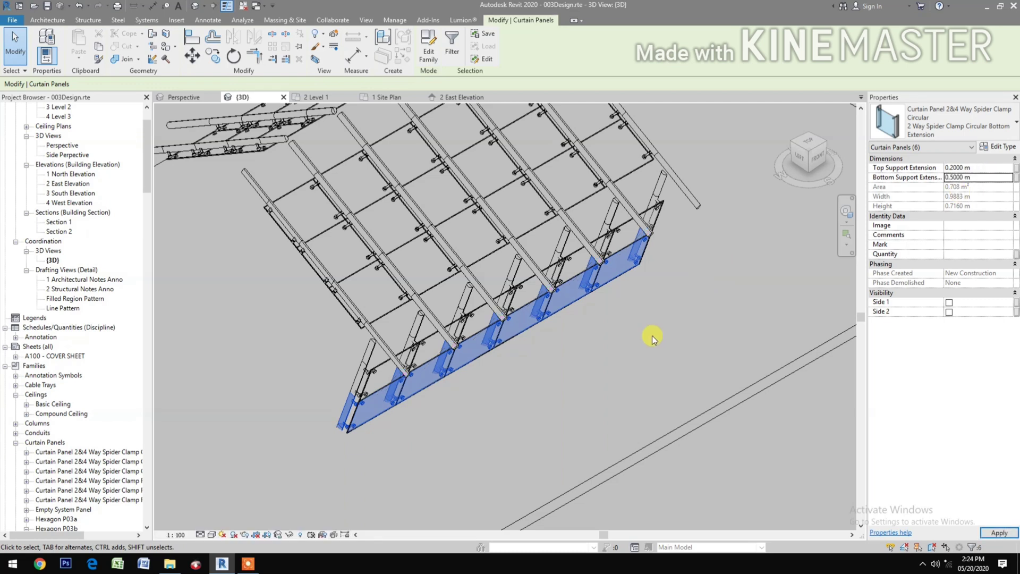
- In the East Elevation, select the sloped glazing roof
left_click(463, 98)
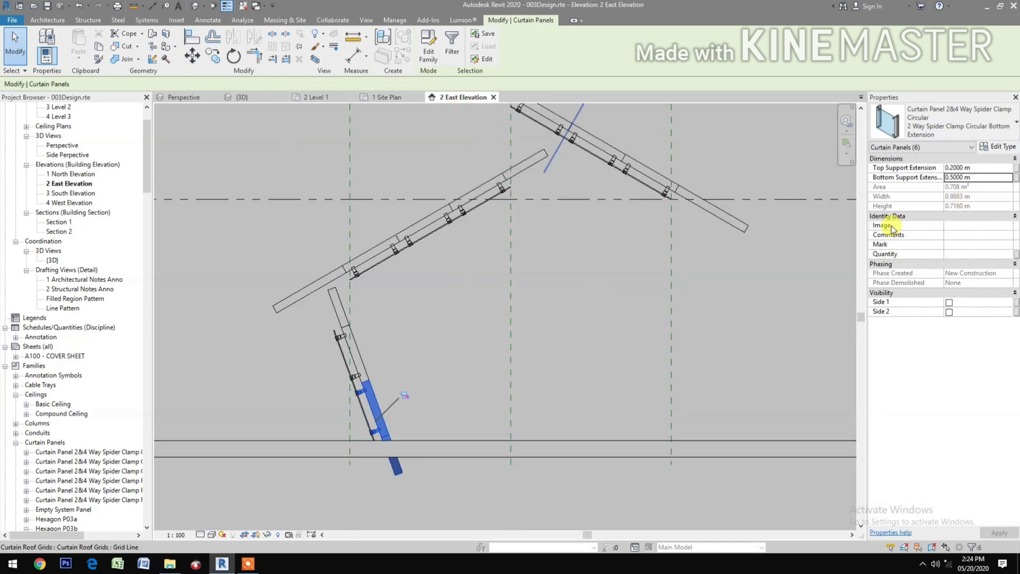
left_click(537, 479)
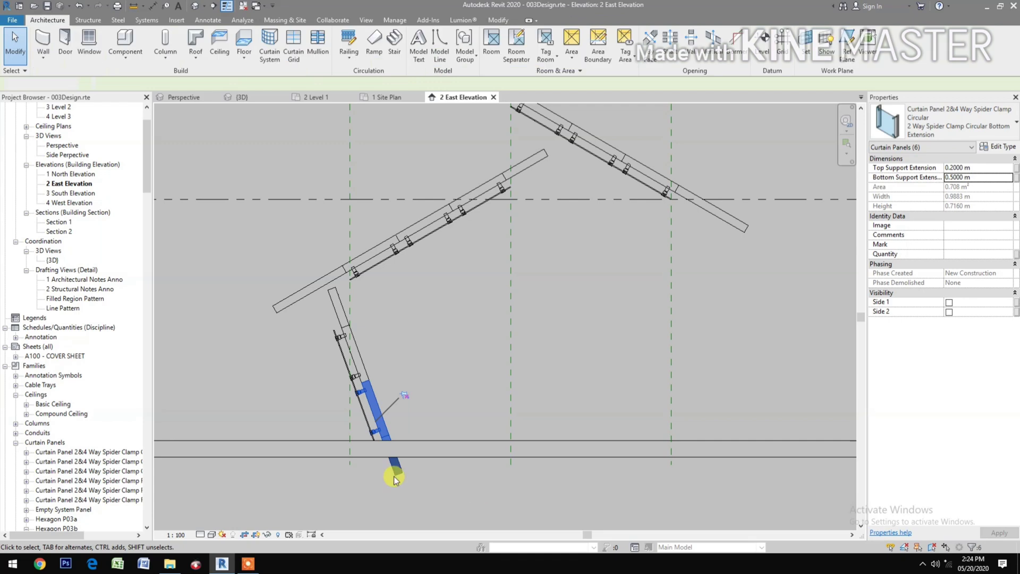
left_click(366, 422)
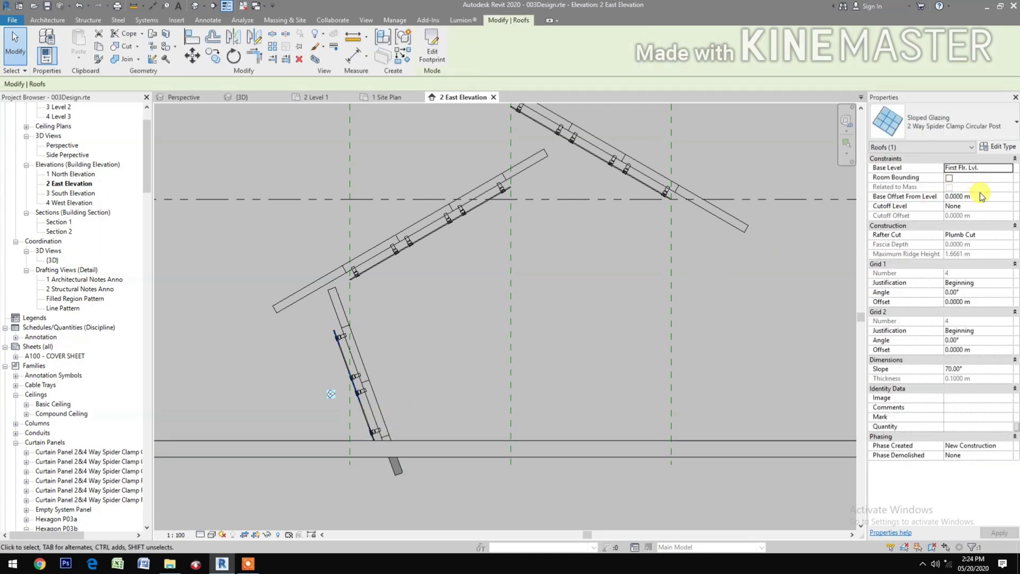
- Set the roof's Base Offset From Level to 0.4 m, then go to the Level 1 plan
left_click(979, 198)
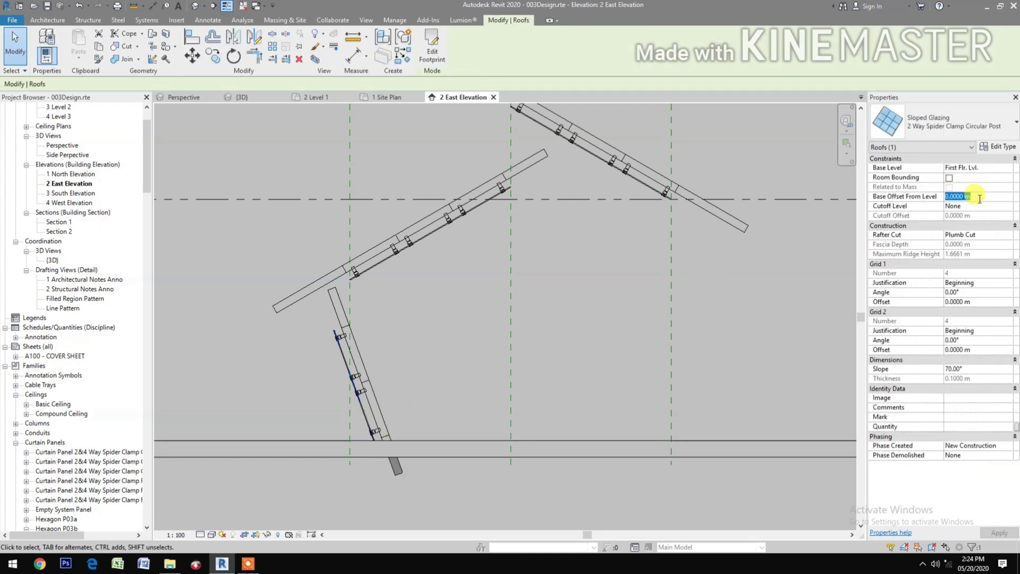
type("-5")
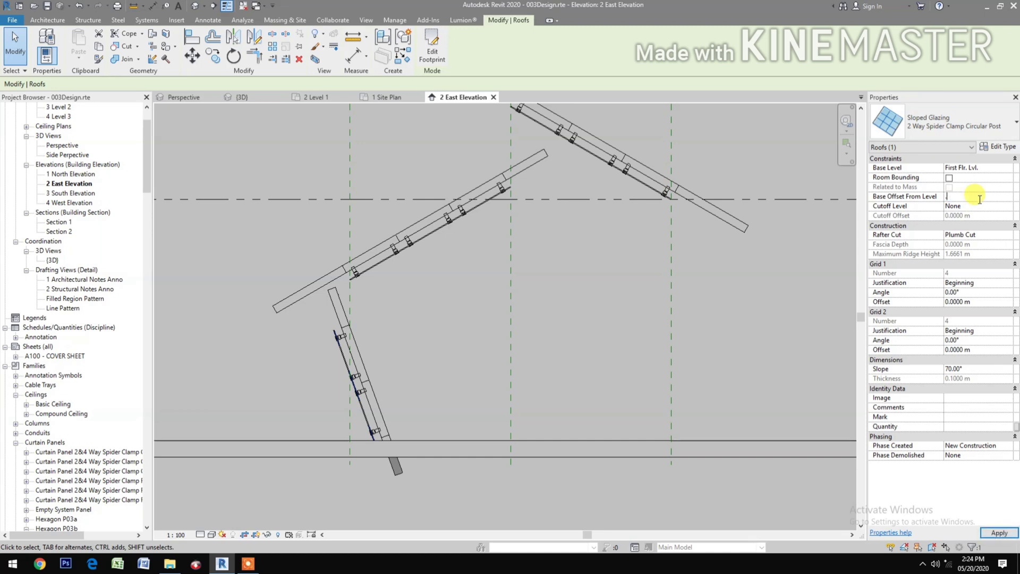
type("4000")
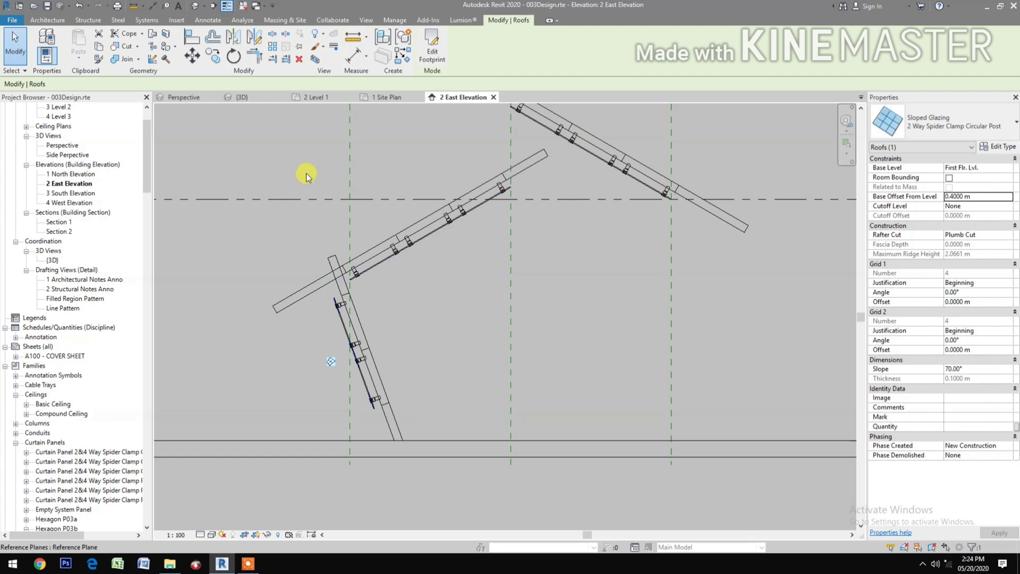
left_click(332, 100)
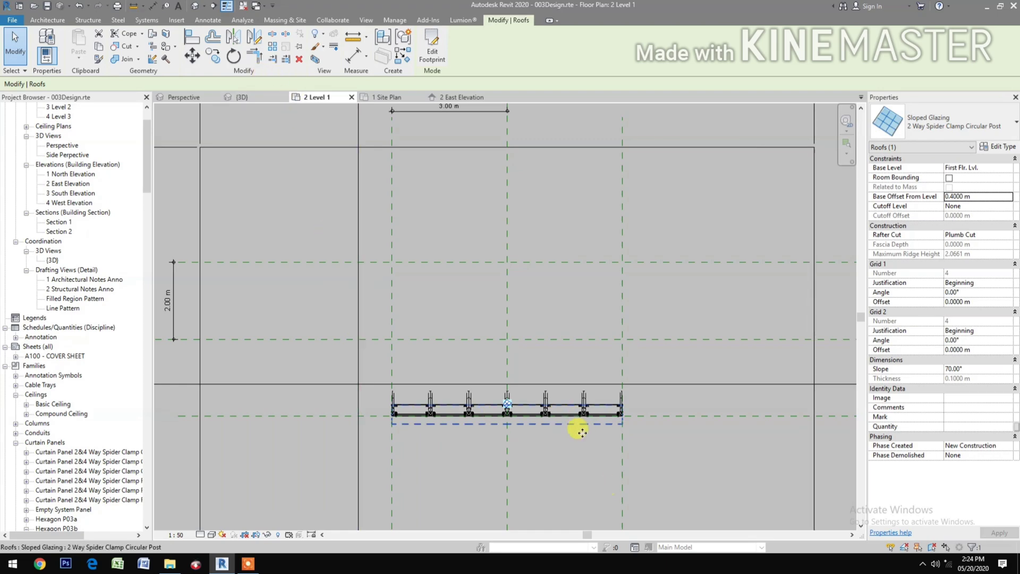
- Mirror a copy of the sloped glazing roof across the reference plane
key("Escape")
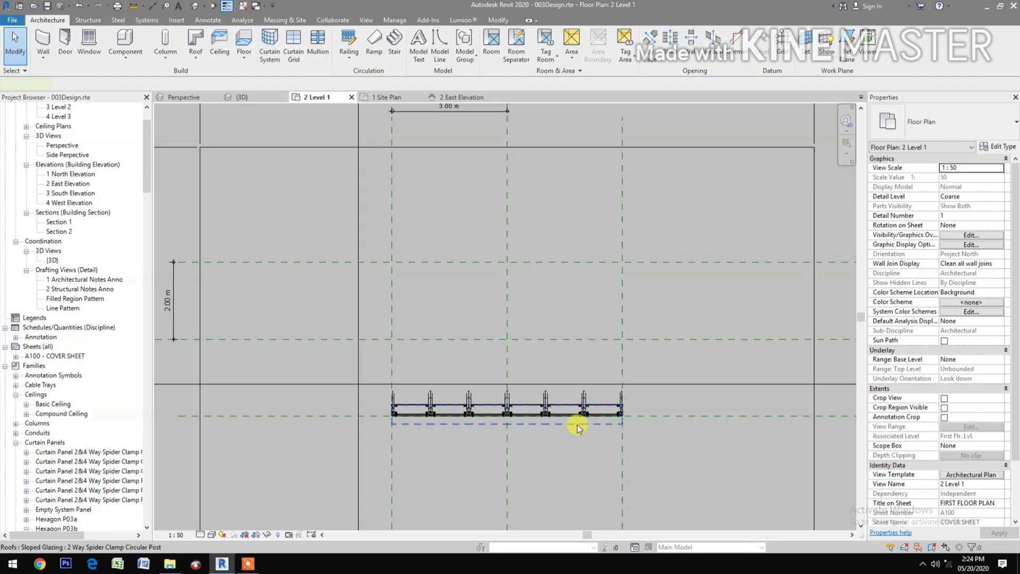
left_click(578, 427)
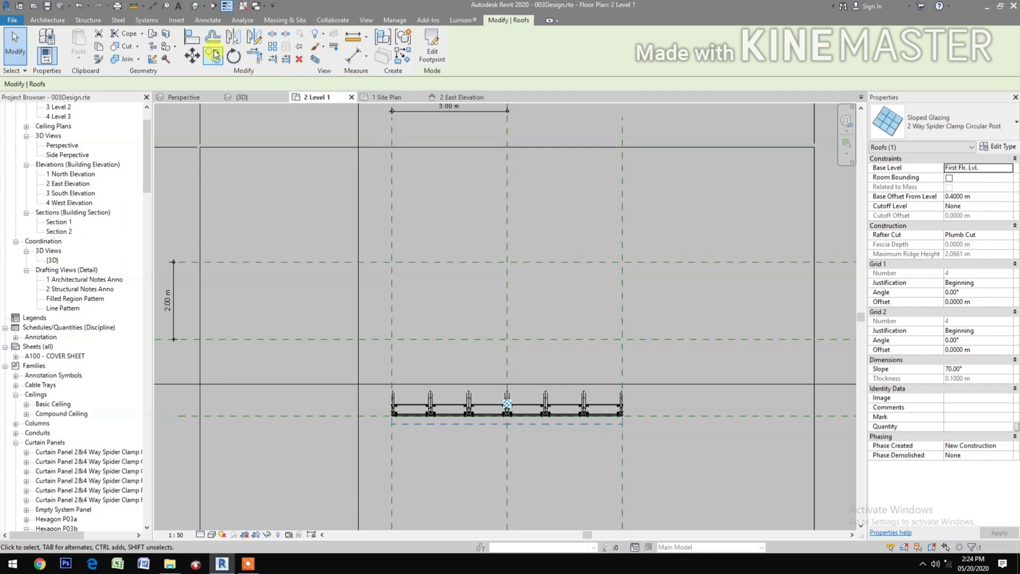
left_click(233, 36)
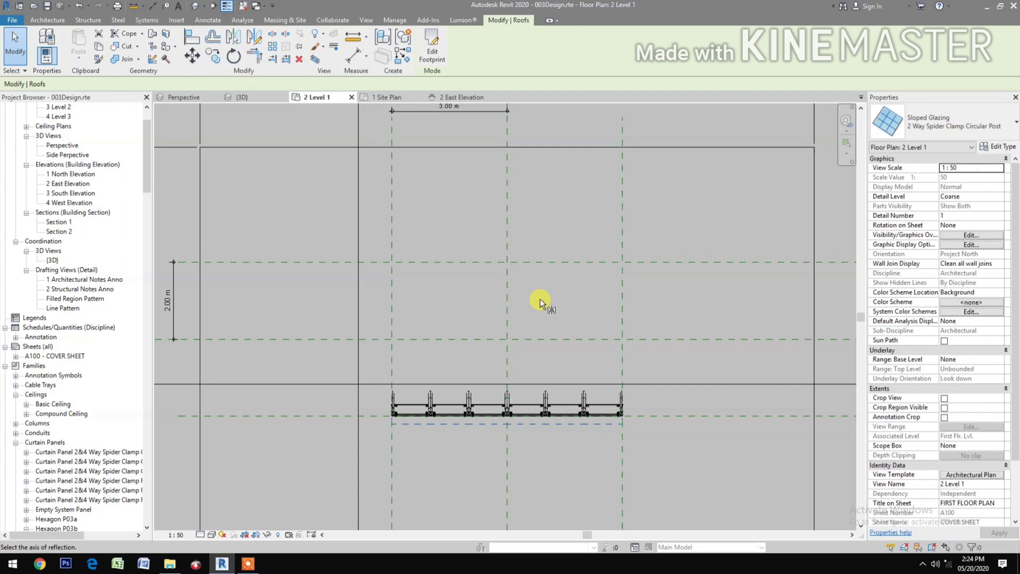
left_click(521, 376)
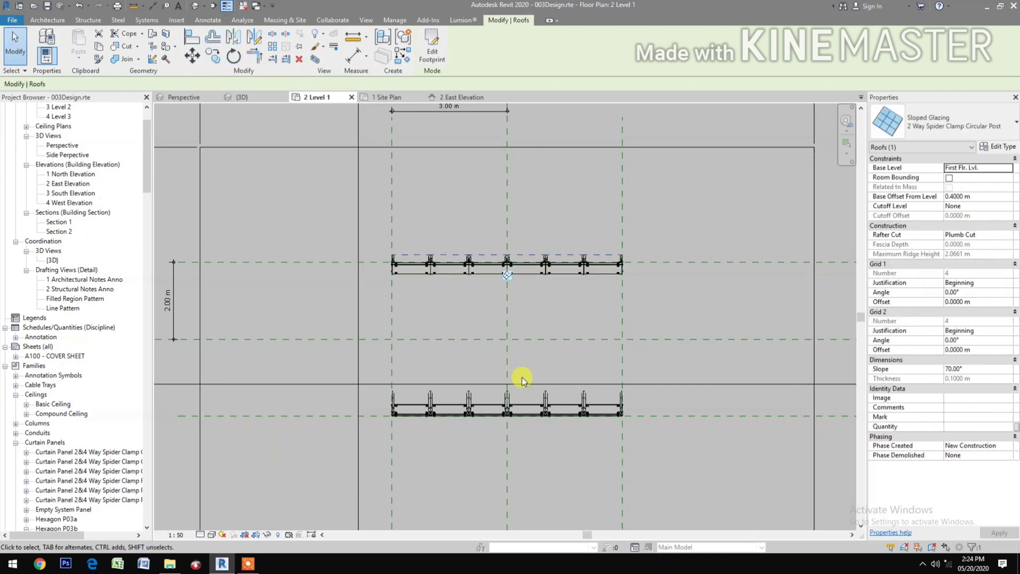
- Check both roofs in the East Elevation, then return to the 3D view
left_click(462, 97)
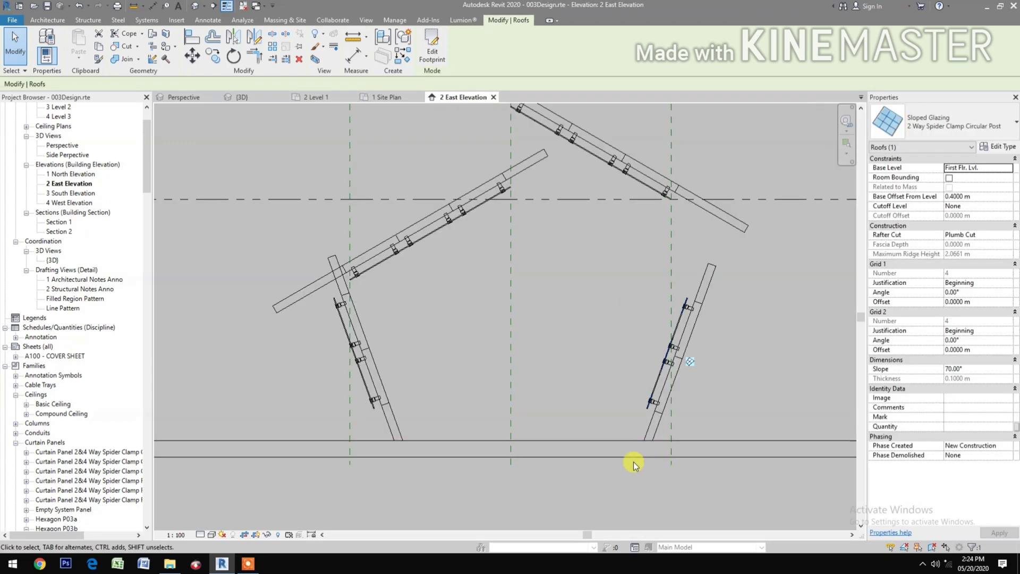
middle_click_drag(642, 455, 596, 462)
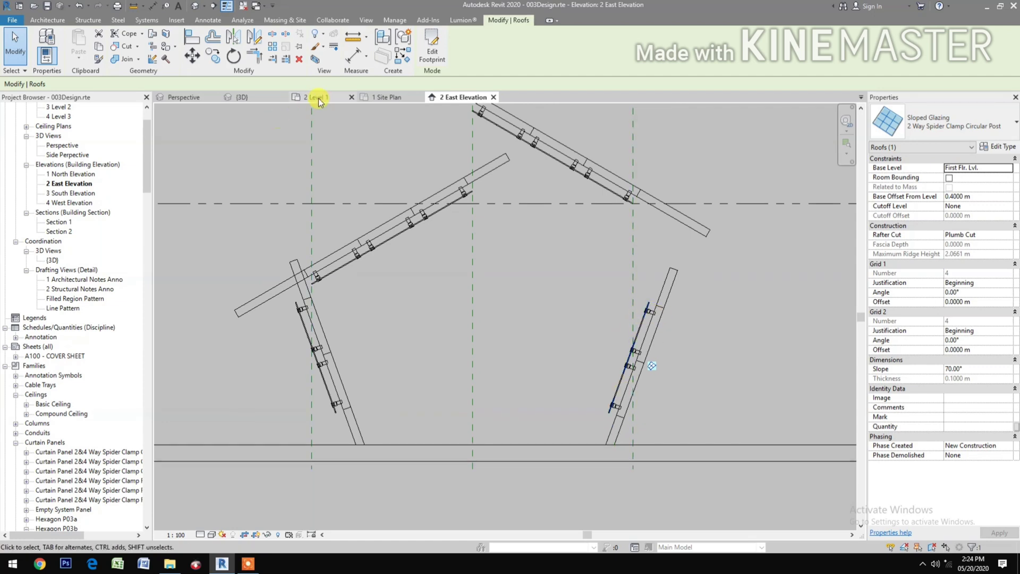
mouse_move(239, 96)
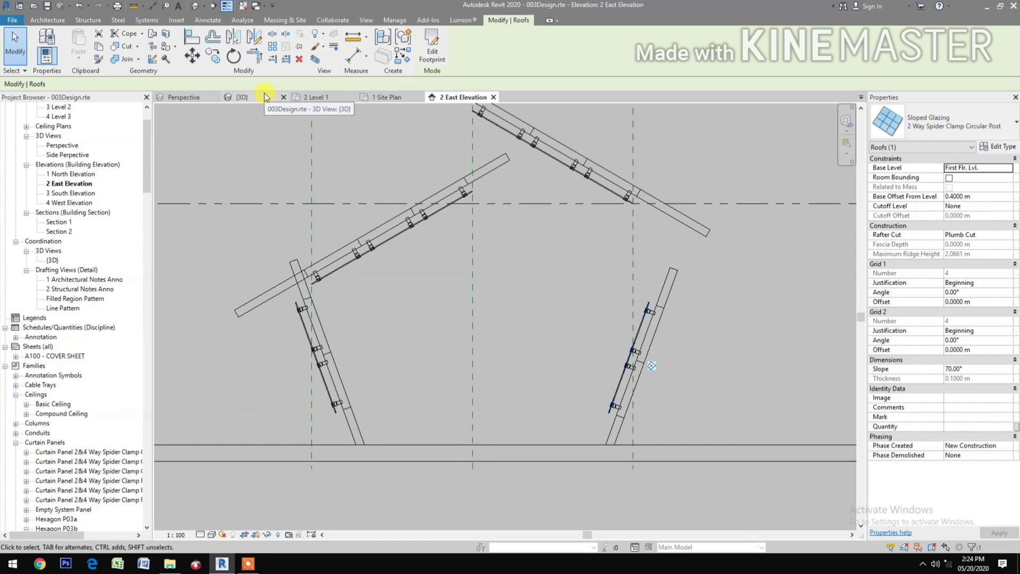
left_click(534, 432)
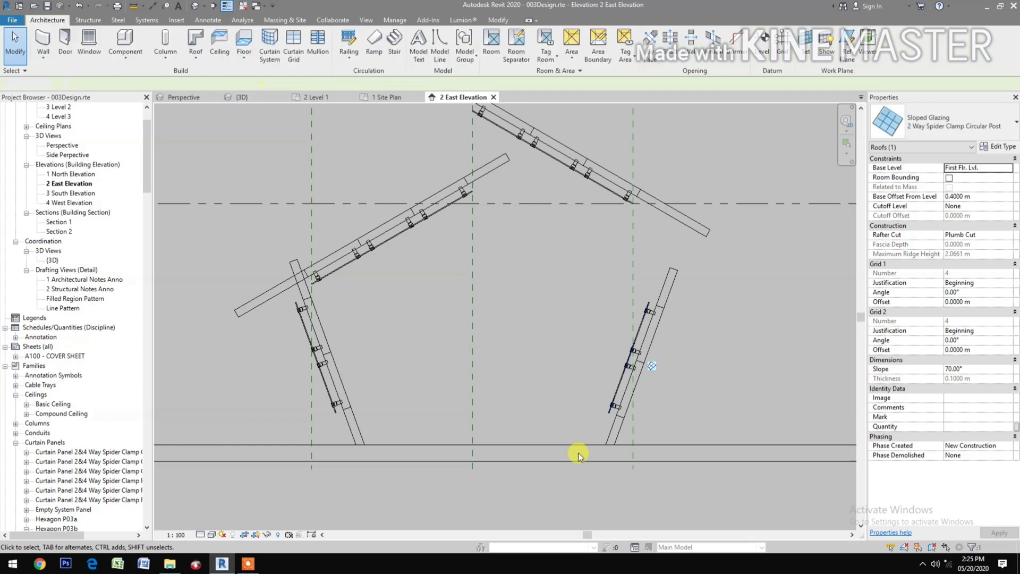
left_click(617, 429)
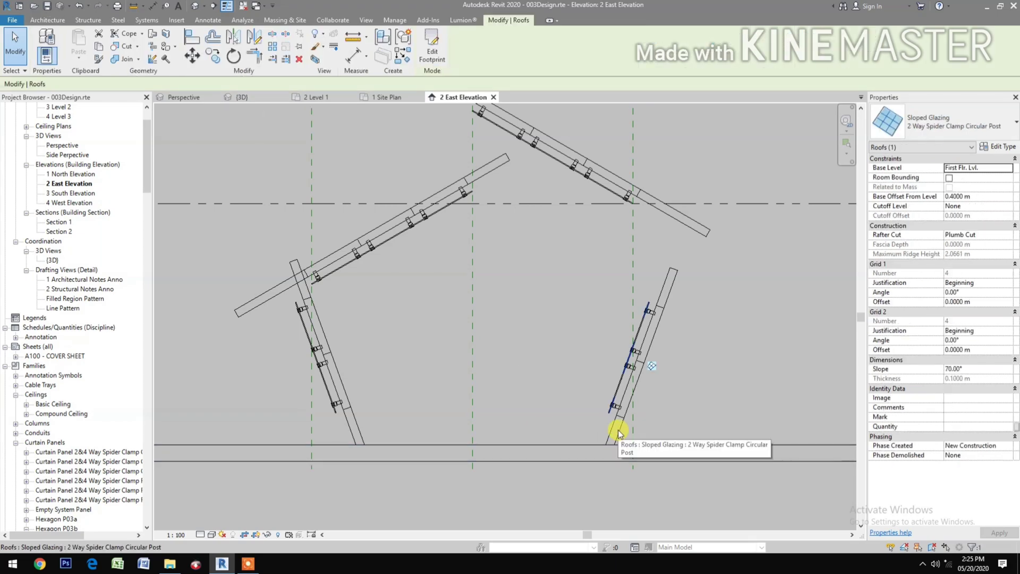
left_click(267, 97)
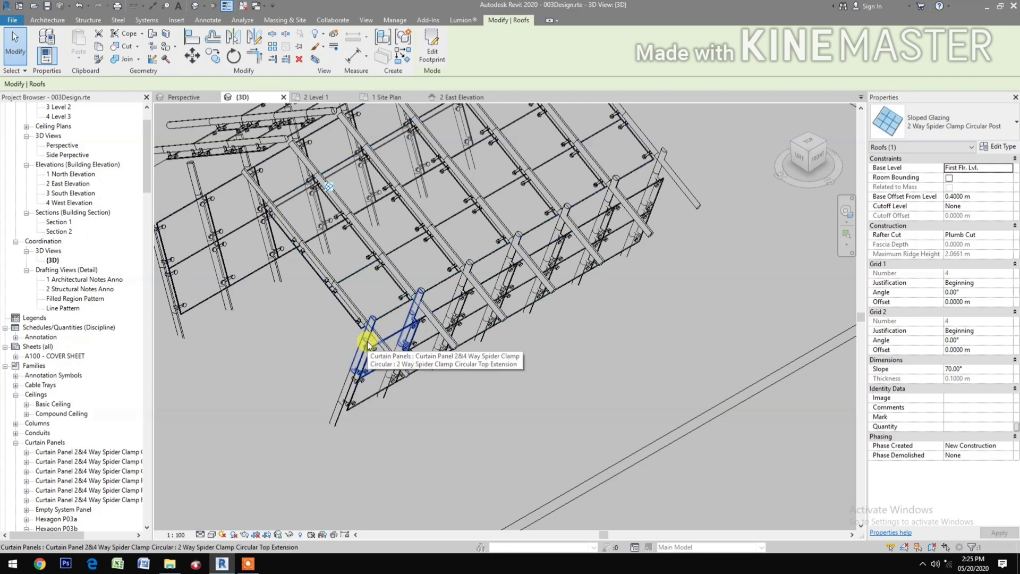
- Set the top support extension of the edge panels along the grid line to 1.3 m
left_click(368, 342)
right_click(371, 343)
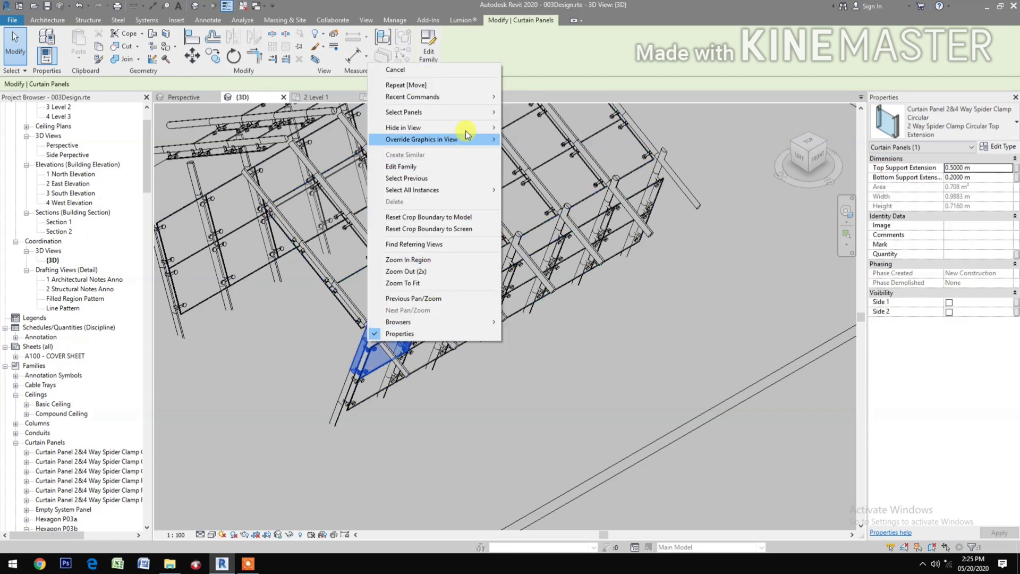
mouse_move(403, 112)
left_click(540, 114)
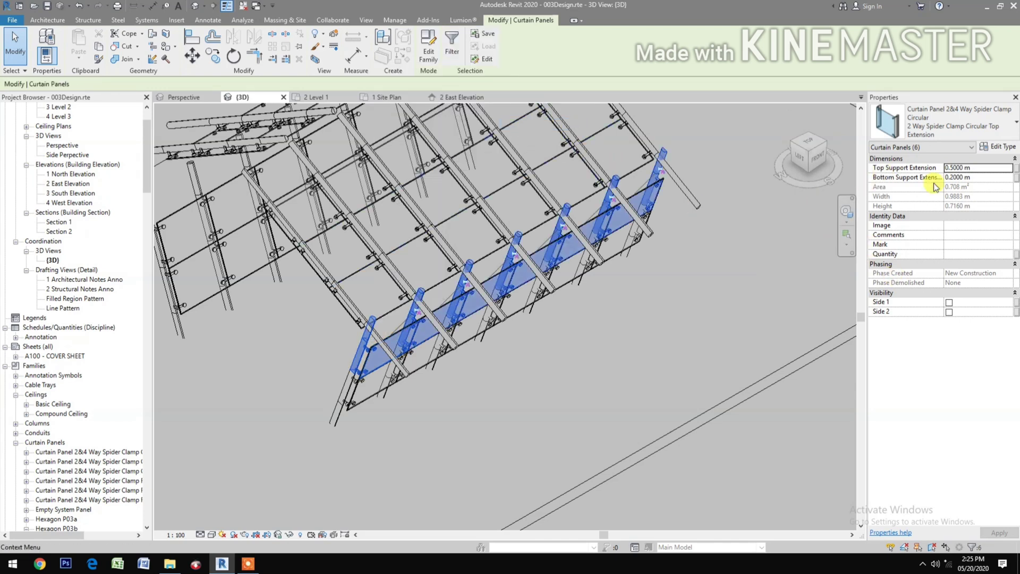
left_click(995, 169)
type("1.3")
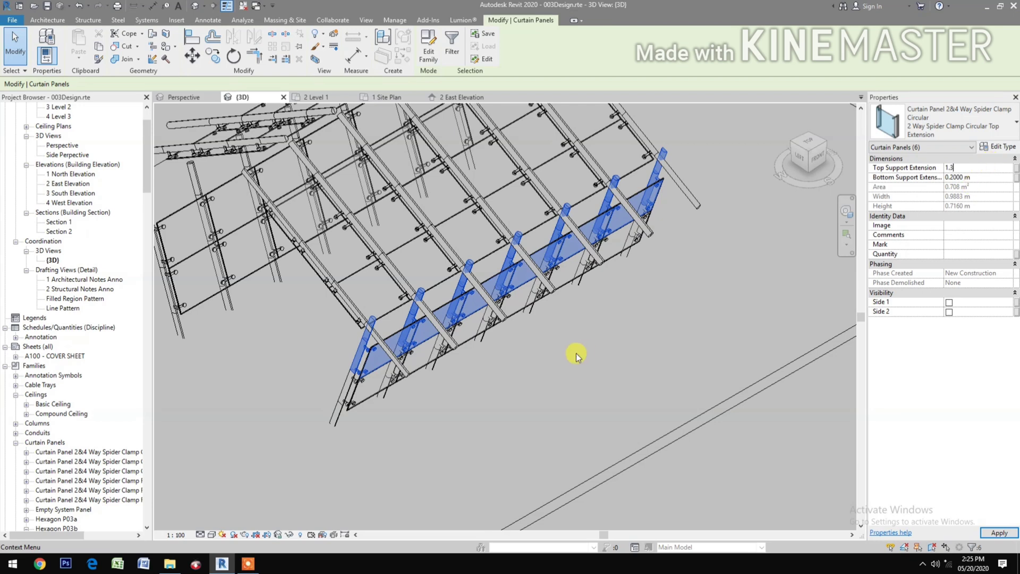
key("Return")
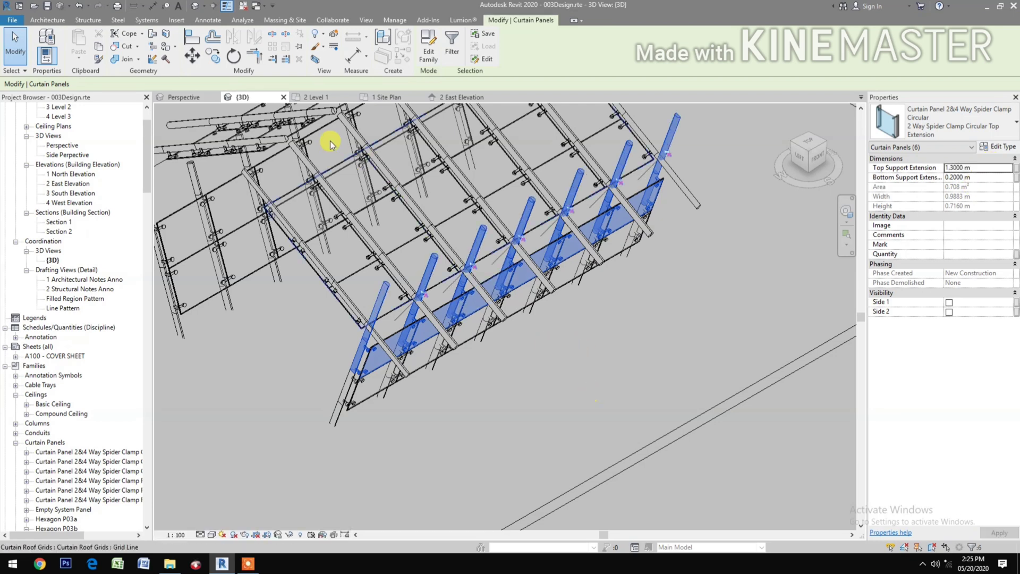
- Inspect the lengthened supports in 2 East Elevation, then undo the last action
left_click(462, 97)
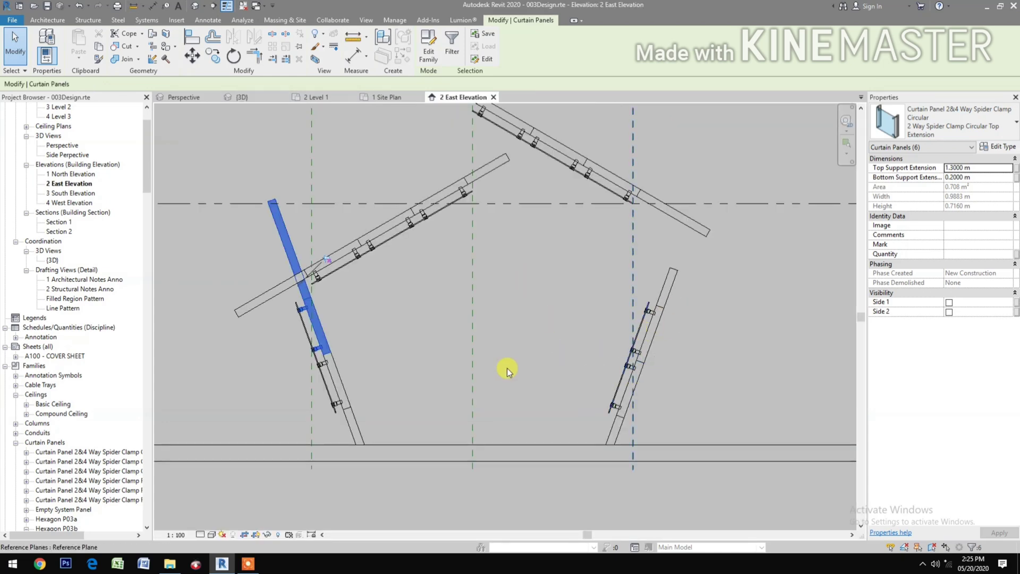
left_click(525, 371)
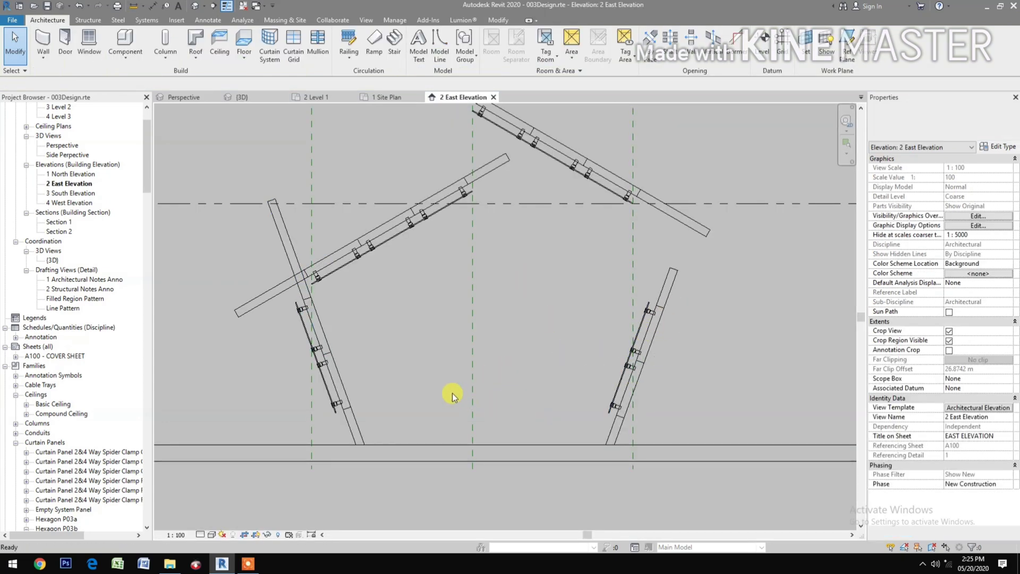
scroll(454, 395, "down", 2)
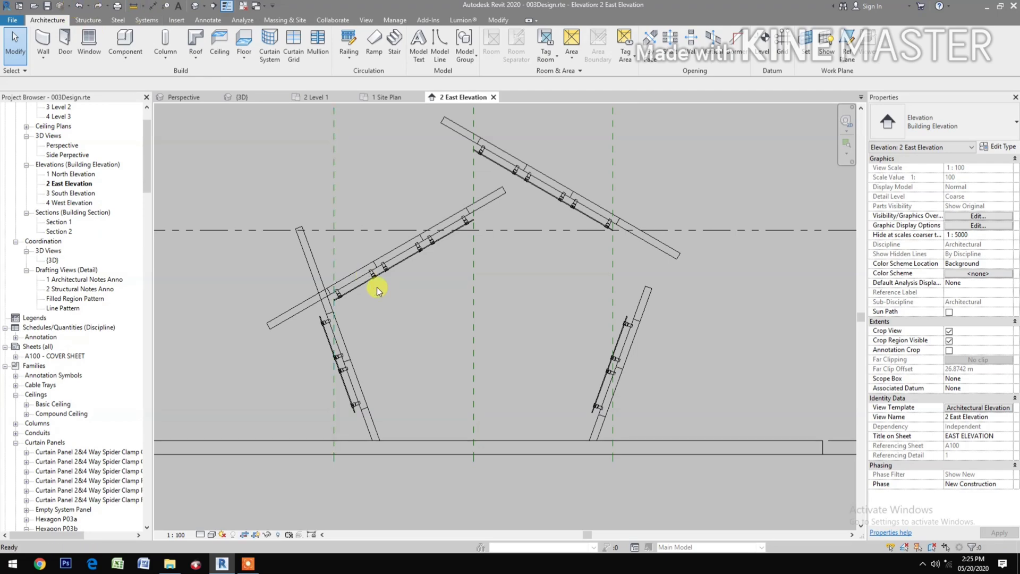
key("ctrl+z")
- Return to the 3D view and frame the whole site from the back-left corner
left_click(222, 95)
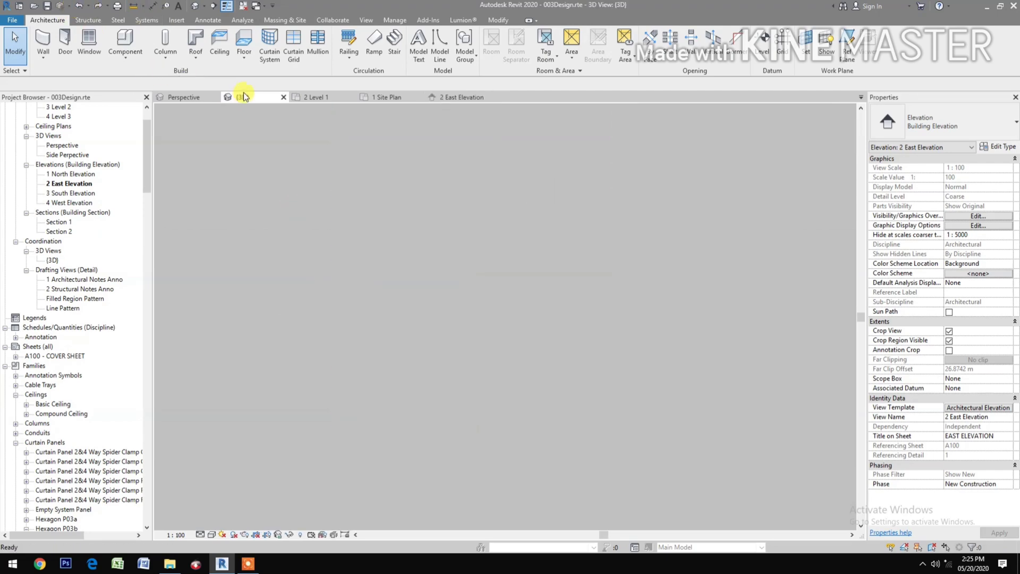
mouse_move(621, 387)
middle_mouse_down()
mouse_move(556, 398)
mouse_move(621, 417)
middle_mouse_up()
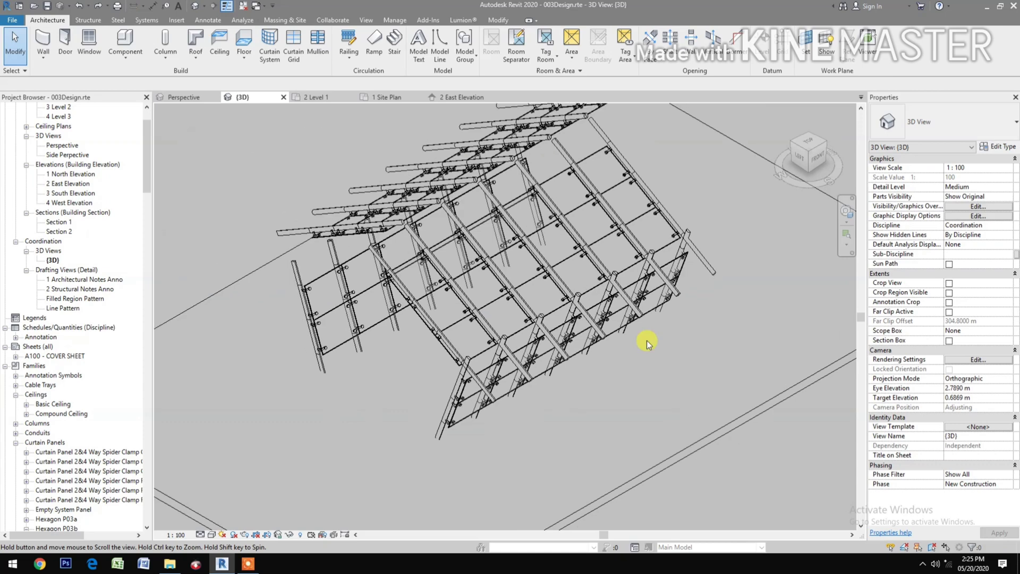
left_click(791, 143)
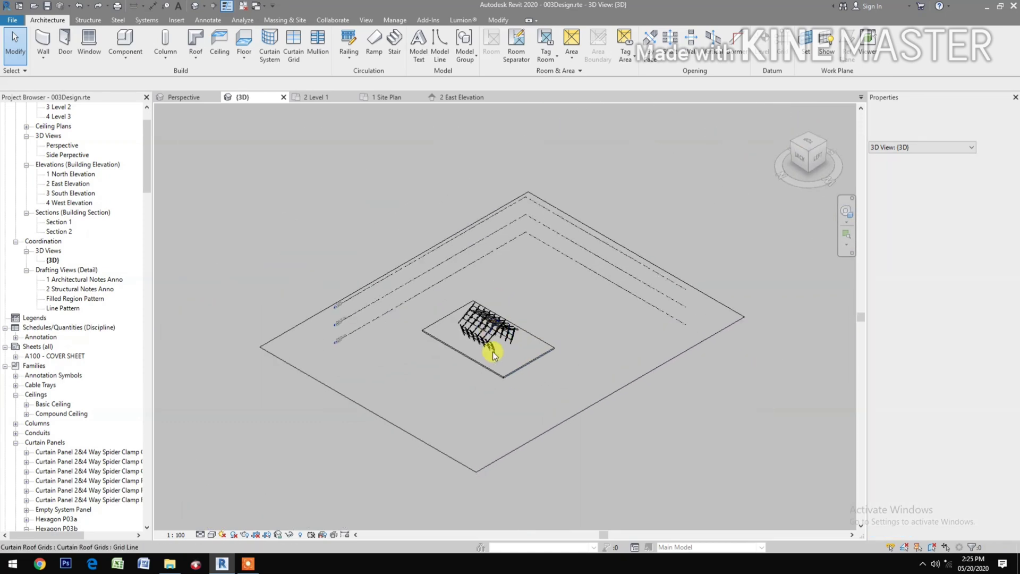
scroll(490, 340, "up", 2)
scroll(489, 353, "up", 2)
scroll(489, 360, "up", 2)
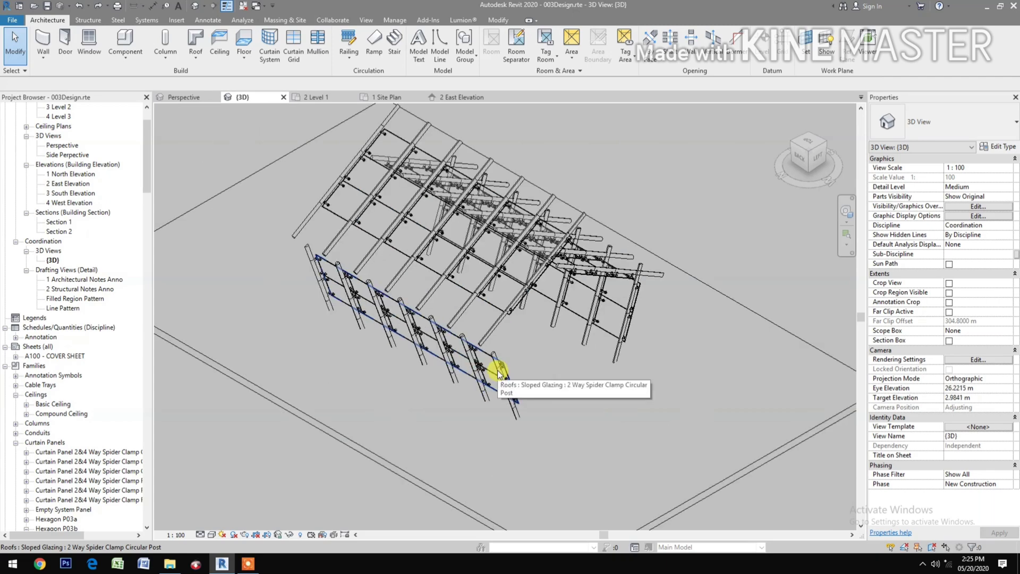
- Give the six Grid 2 edge panels a 1.3 m top support extension and check them in Perspective
left_click(496, 368)
right_click(496, 368)
mouse_move(533, 140)
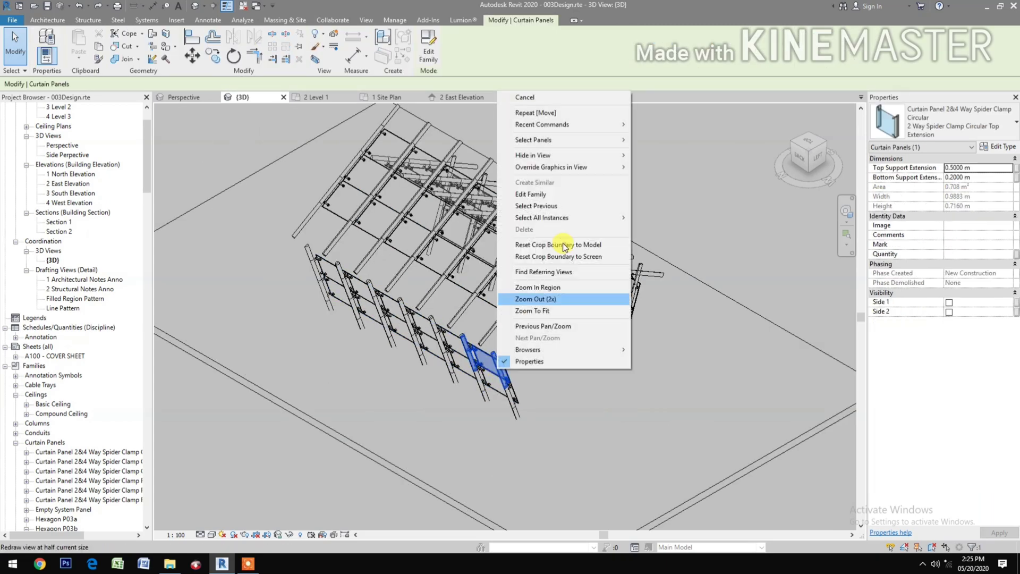
left_click(662, 153)
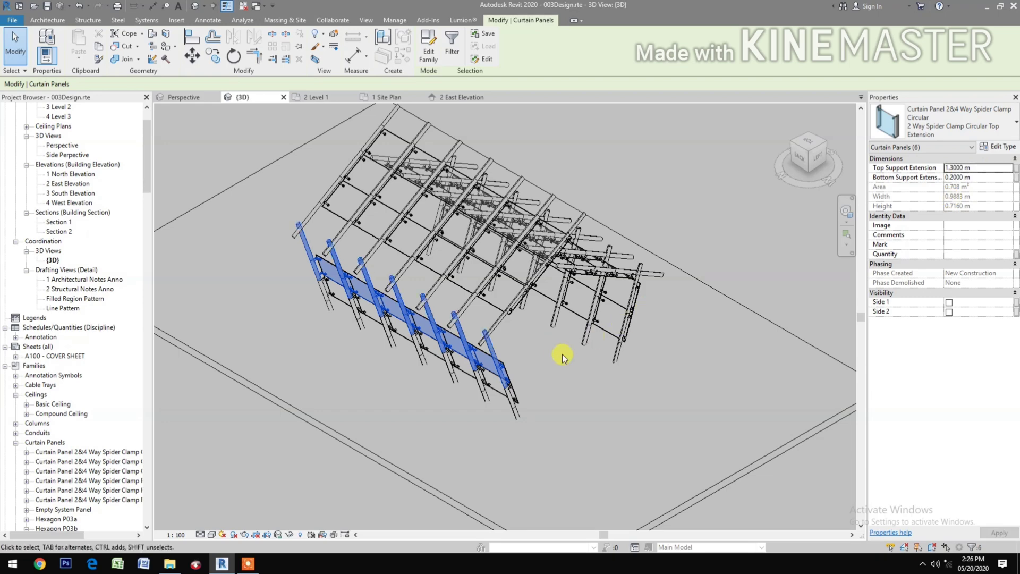
middle_click_drag(356, 348, 354, 363, "shift")
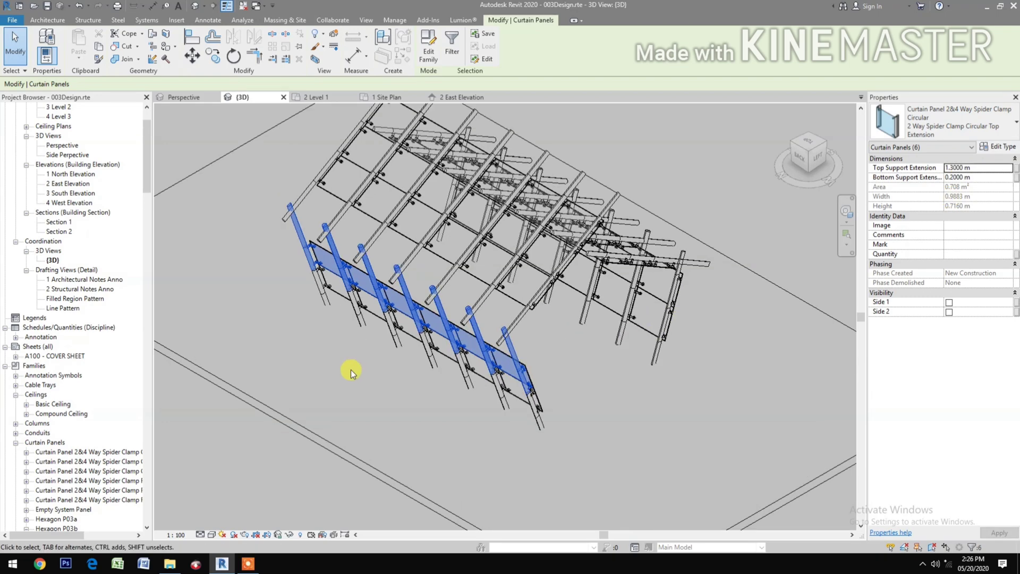
left_click(351, 368)
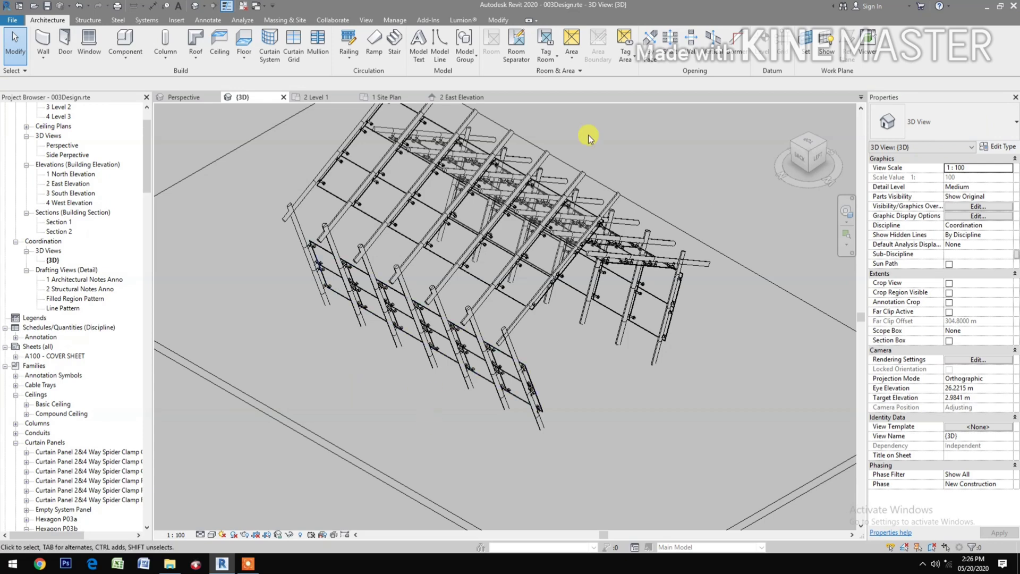
left_click(198, 97)
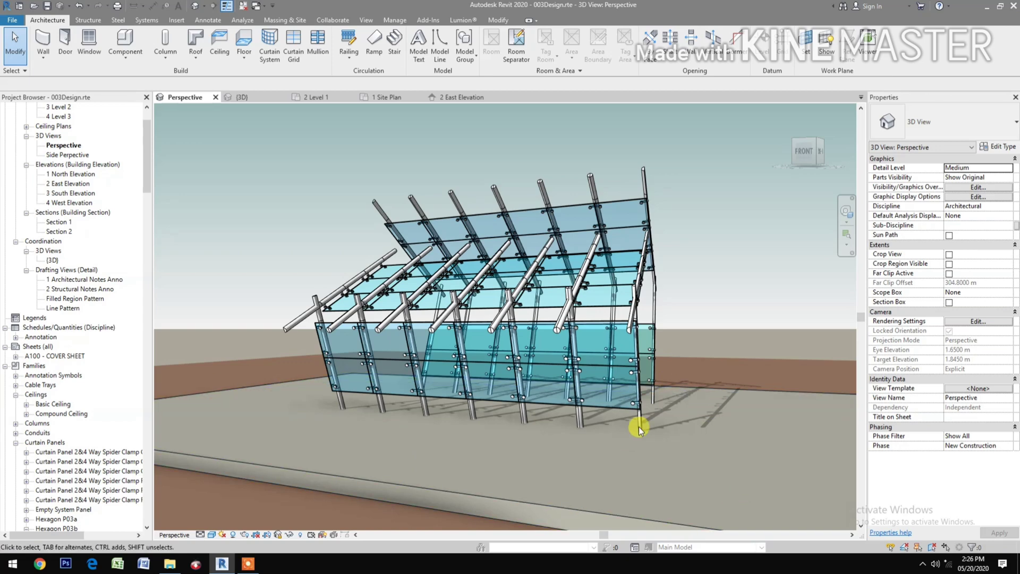
- In the 3D view, make one edge panel row show its support posts on Side 2
left_click(263, 99)
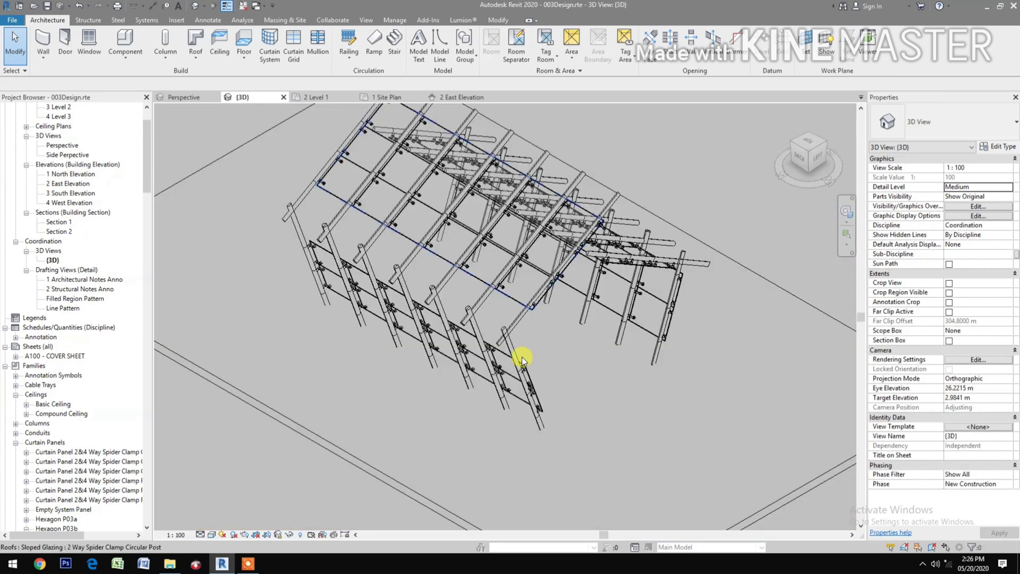
scroll(534, 387, "up", 4)
scroll(495, 274, "up", 3)
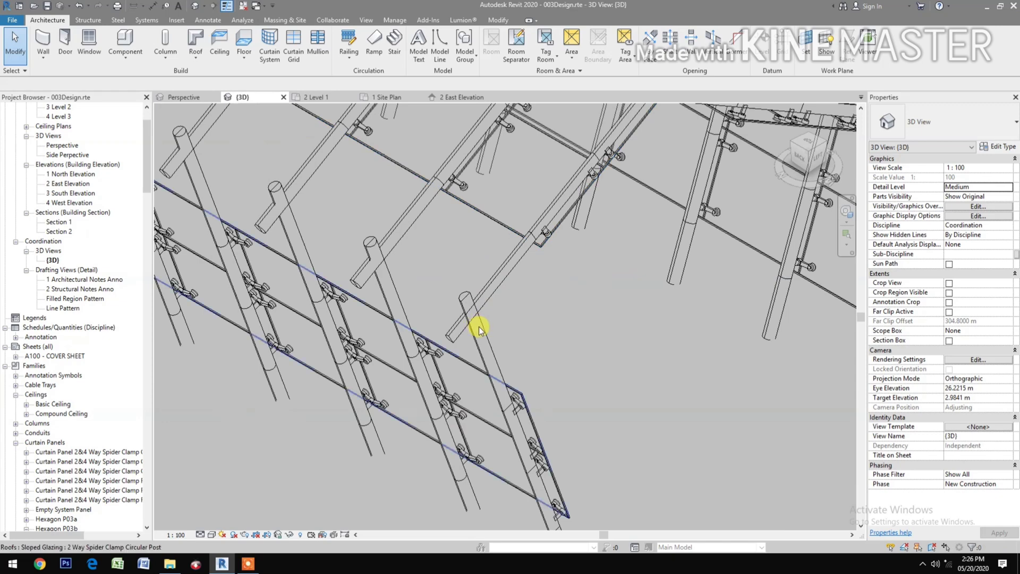
left_click(479, 326)
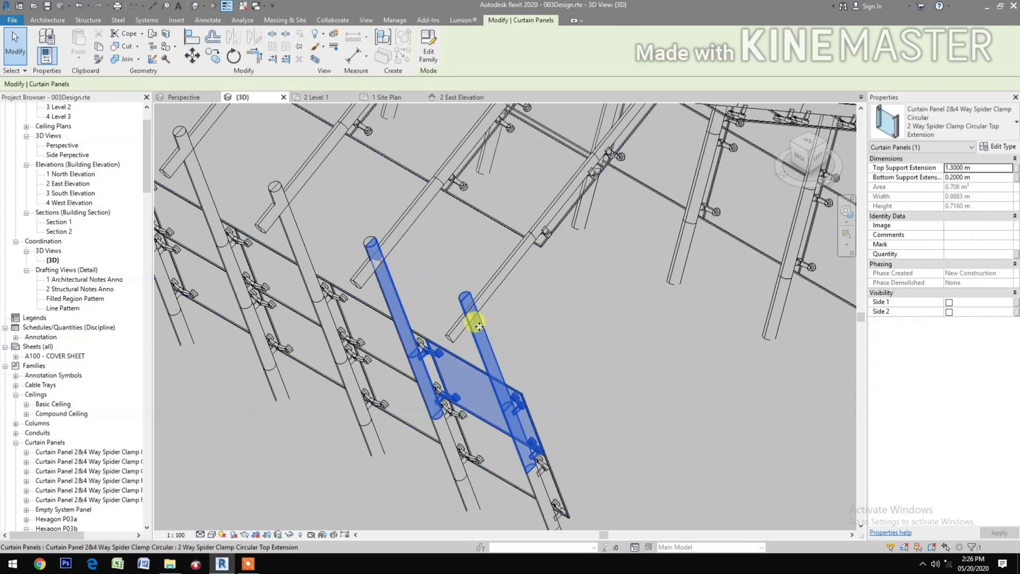
right_click(480, 326)
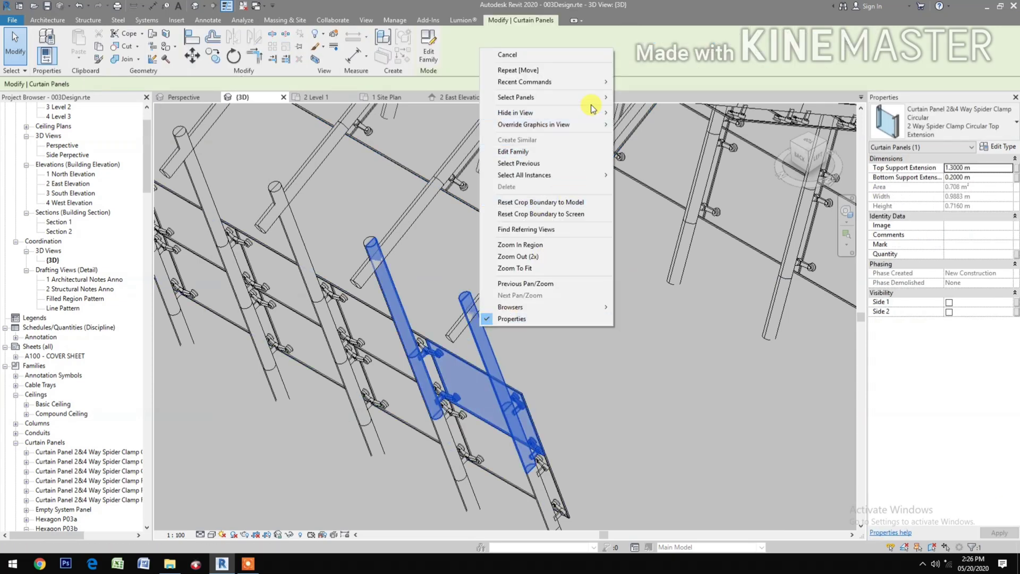
mouse_move(550, 97)
left_click(677, 100)
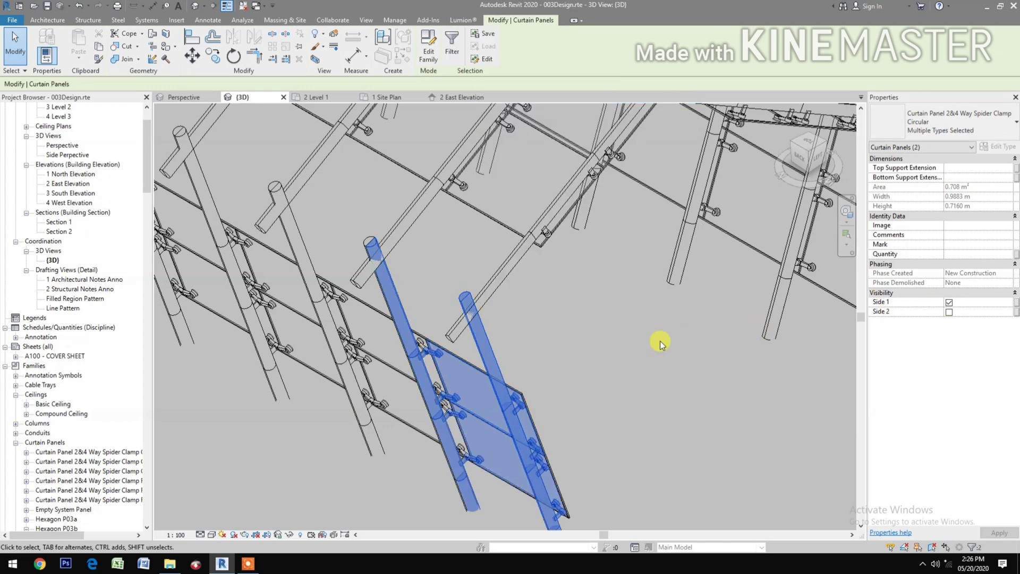
left_click(949, 313)
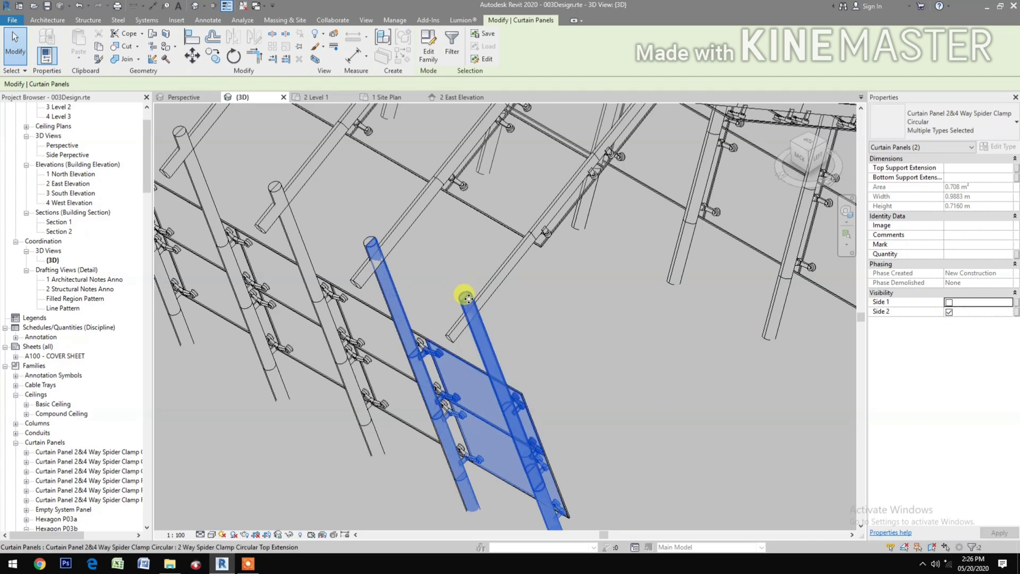
left_click(575, 362)
- Select the edge panel row along Grid 1 and check its support-post visibility
scroll(578, 345, "down", 3)
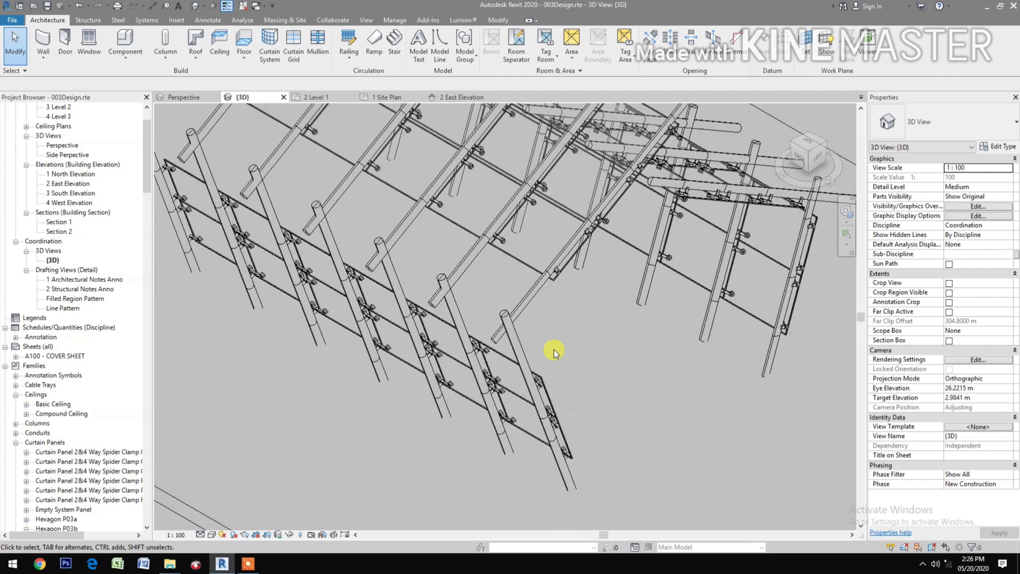
middle_click_drag(490, 417, 350, 279)
scroll(351, 279, "up", 2)
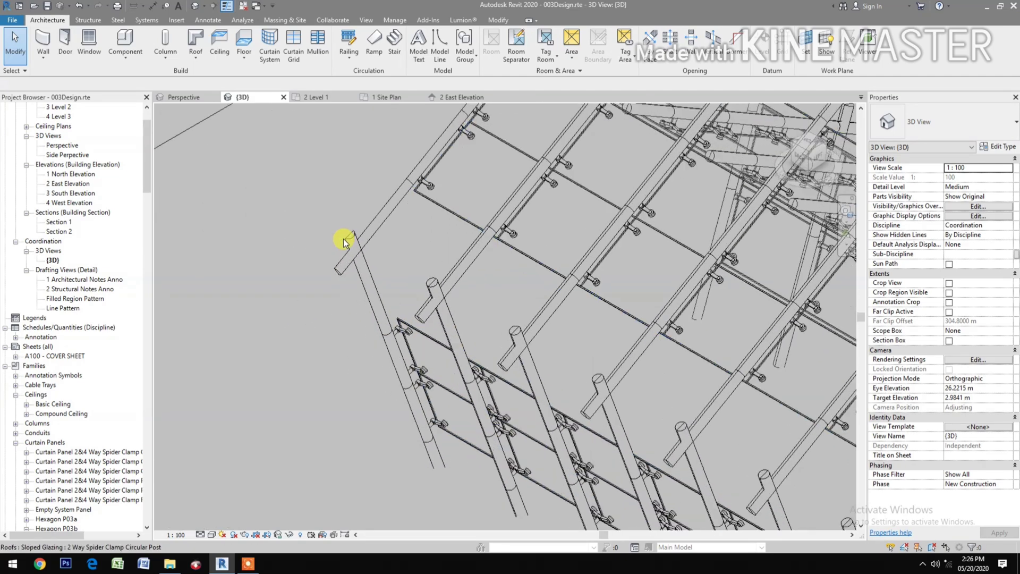
scroll(358, 251, "up", 2)
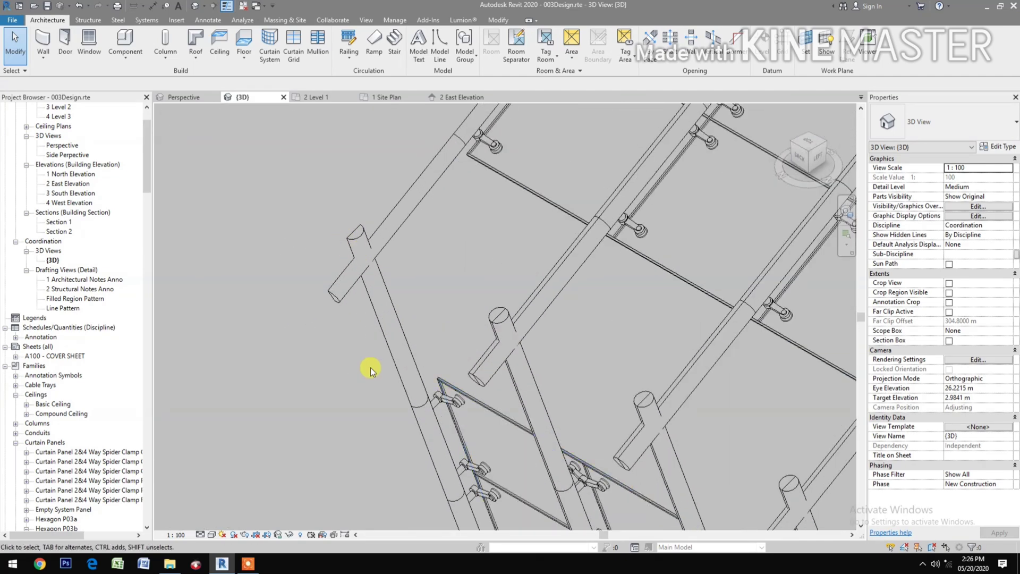
left_click(434, 413)
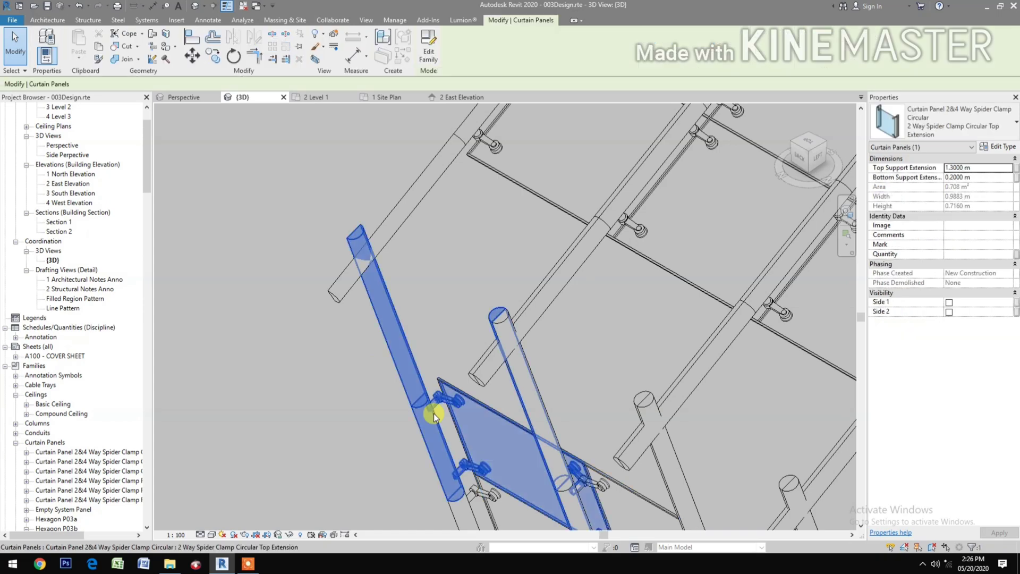
right_click(433, 413)
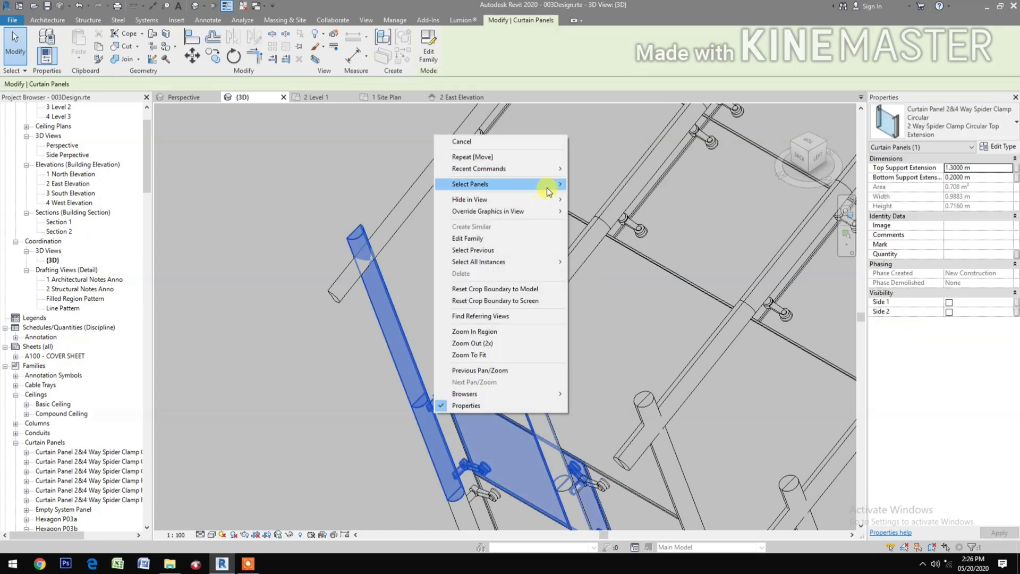
mouse_move(470, 184)
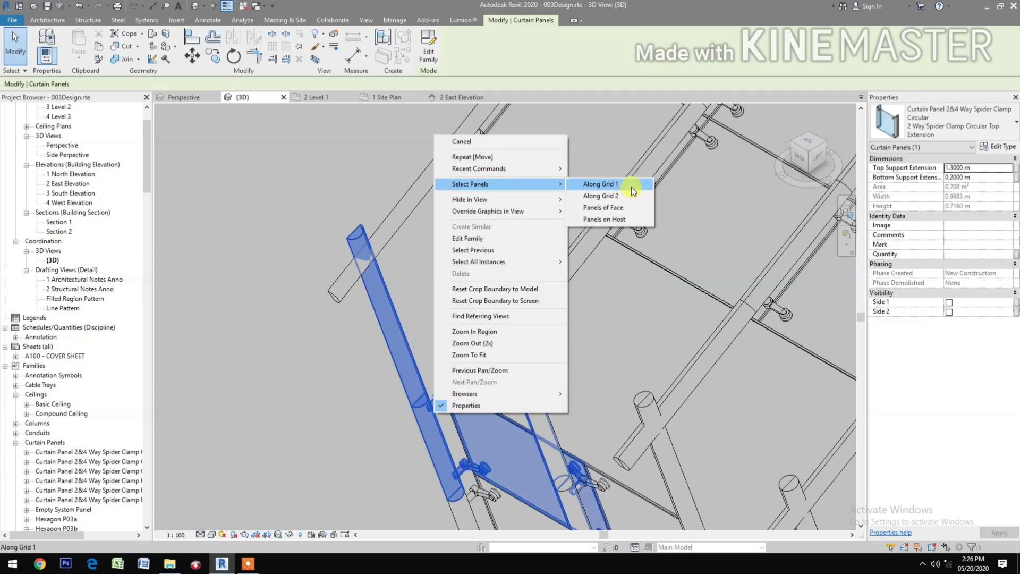
left_click(630, 187)
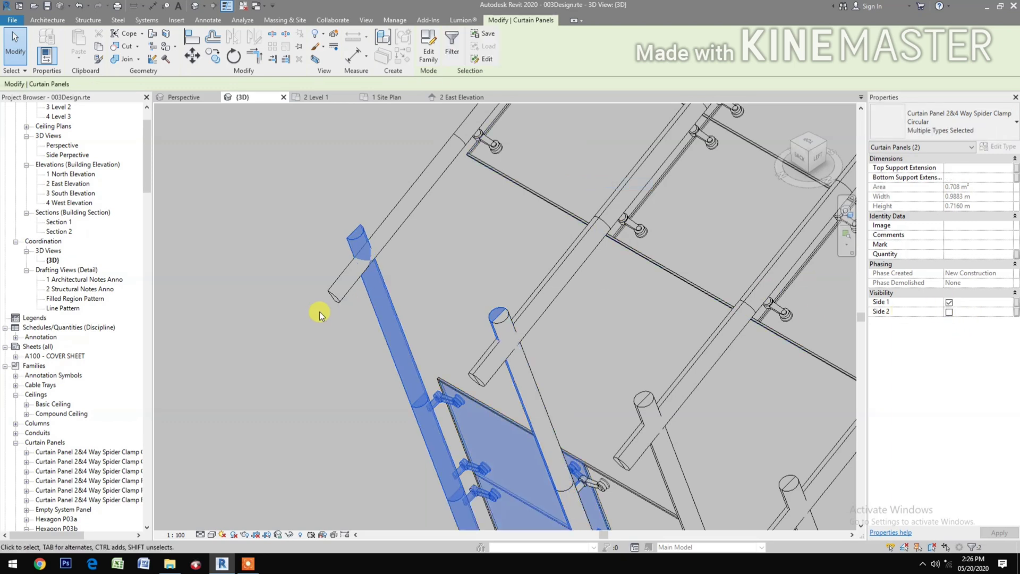
left_click(292, 311)
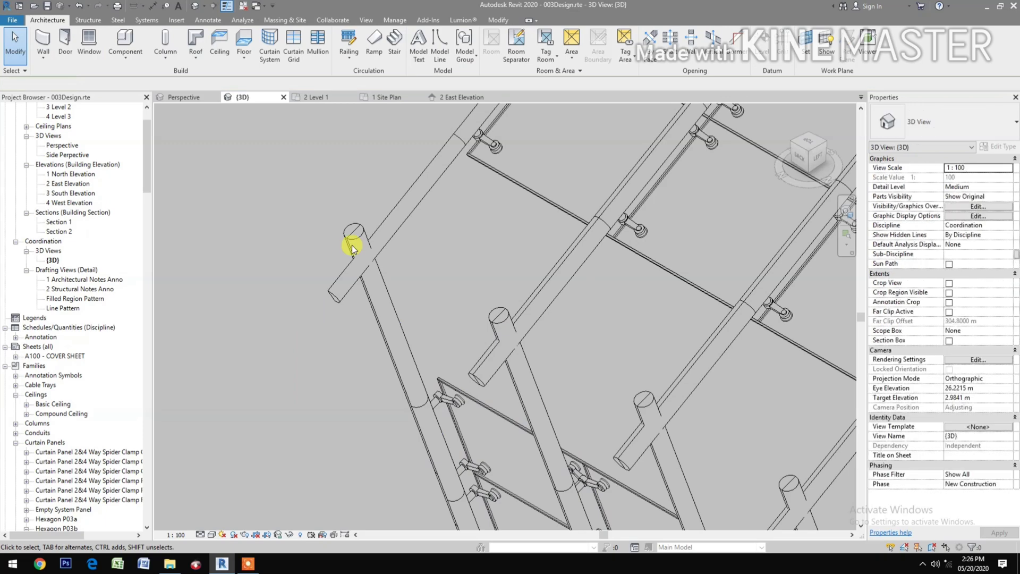
- Reorient to an isometric view and select another edge panel row along its grid line
scroll(352, 249, "down", 5)
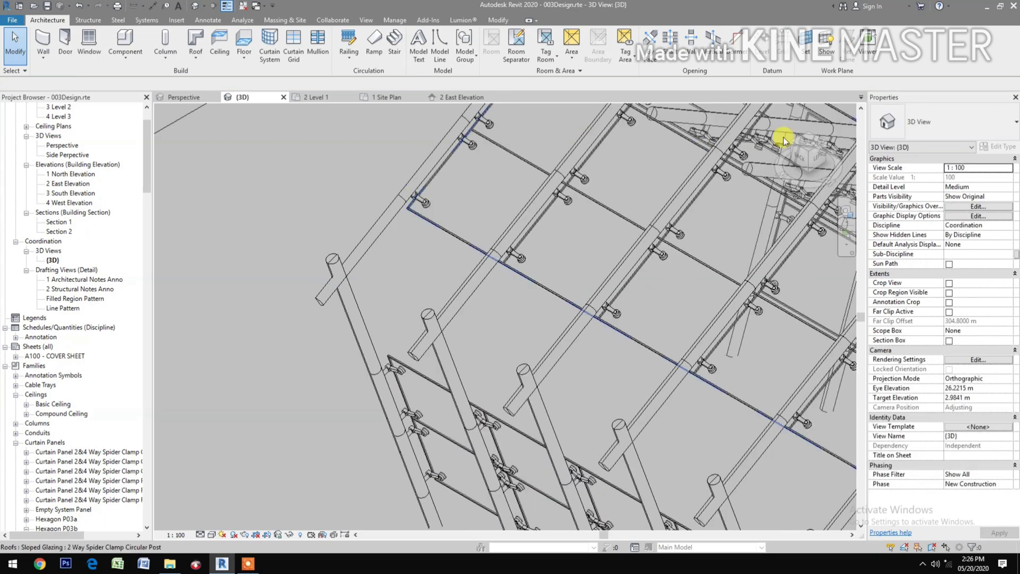
left_click(810, 131)
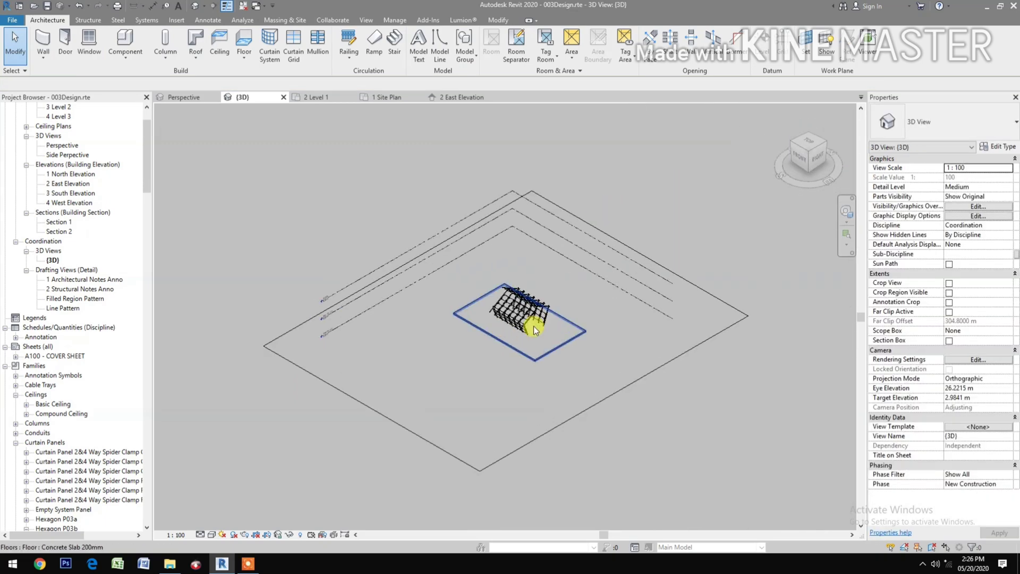
scroll(533, 326, "up", 2)
scroll(534, 323, "up", 3)
scroll(531, 315, "up", 2)
scroll(525, 310, "up", 3)
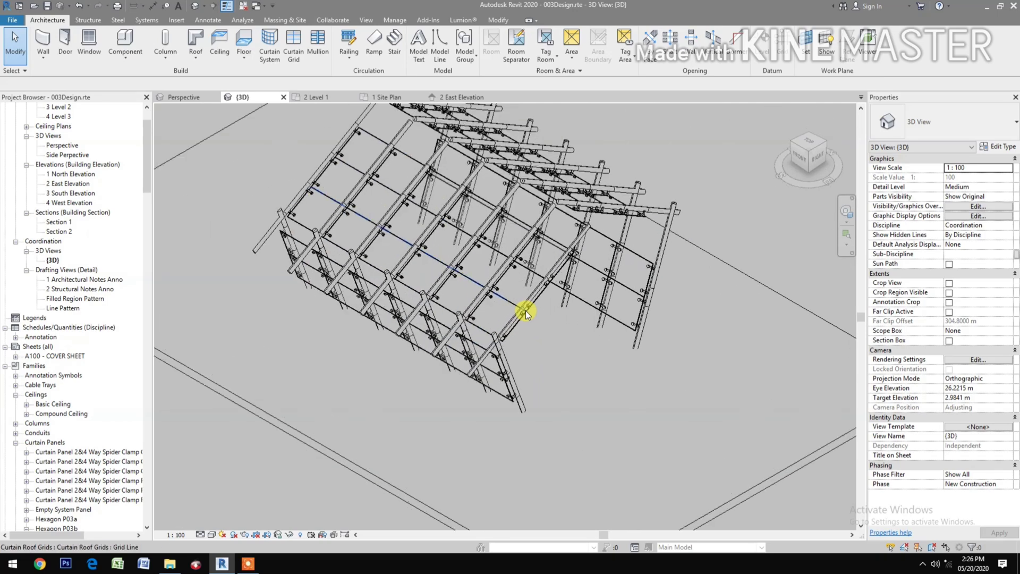
scroll(505, 367, "up", 2)
scroll(502, 345, "up", 2)
scroll(494, 329, "up", 2)
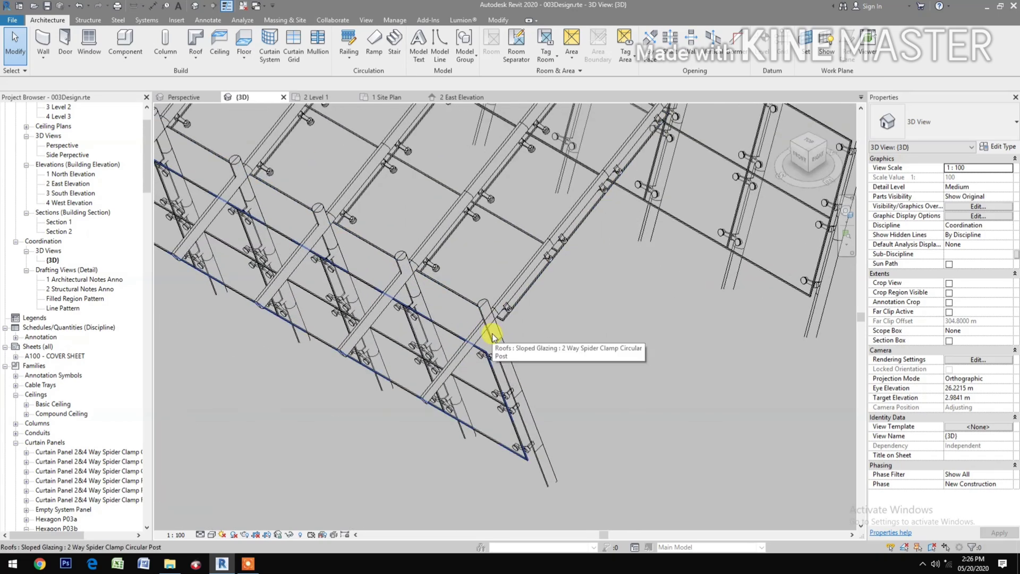
key("Tab")
left_click(492, 334)
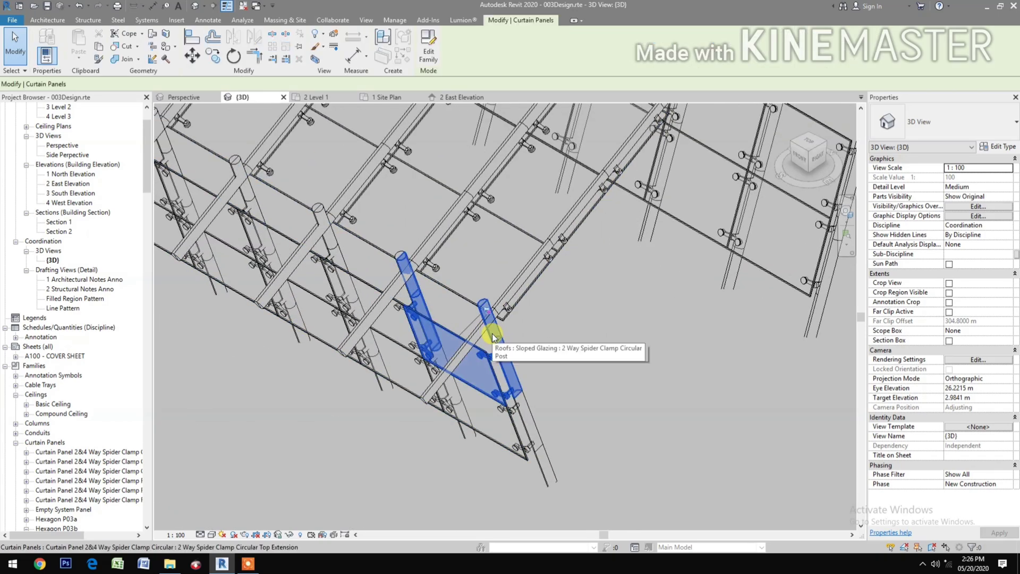
right_click(492, 336)
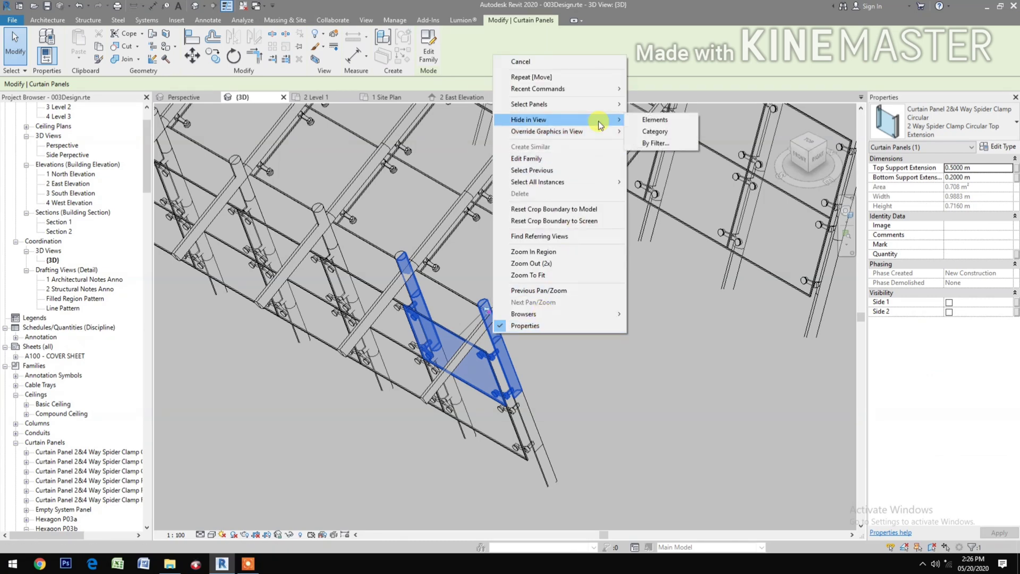
mouse_move(529, 104)
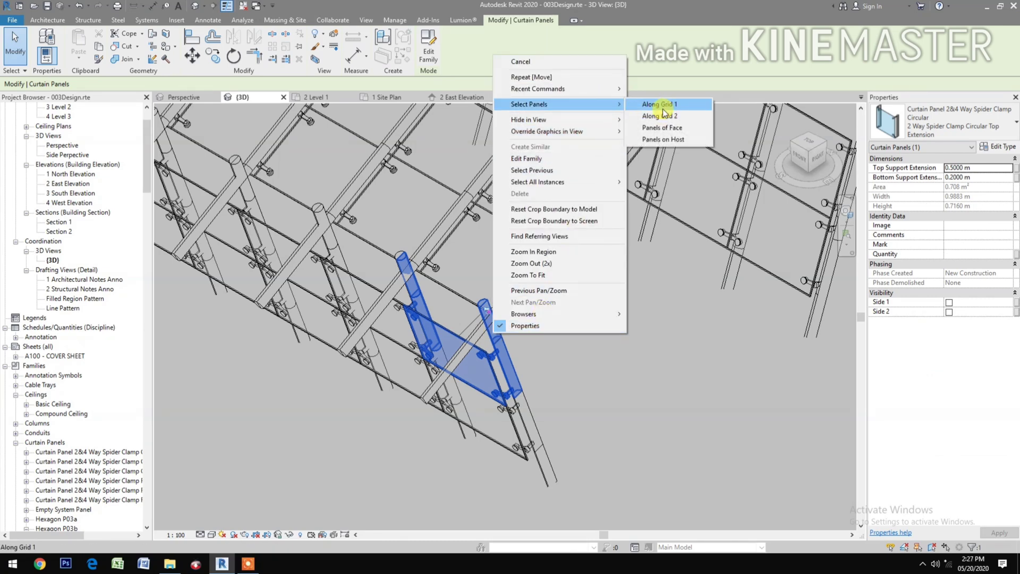
left_click(664, 108)
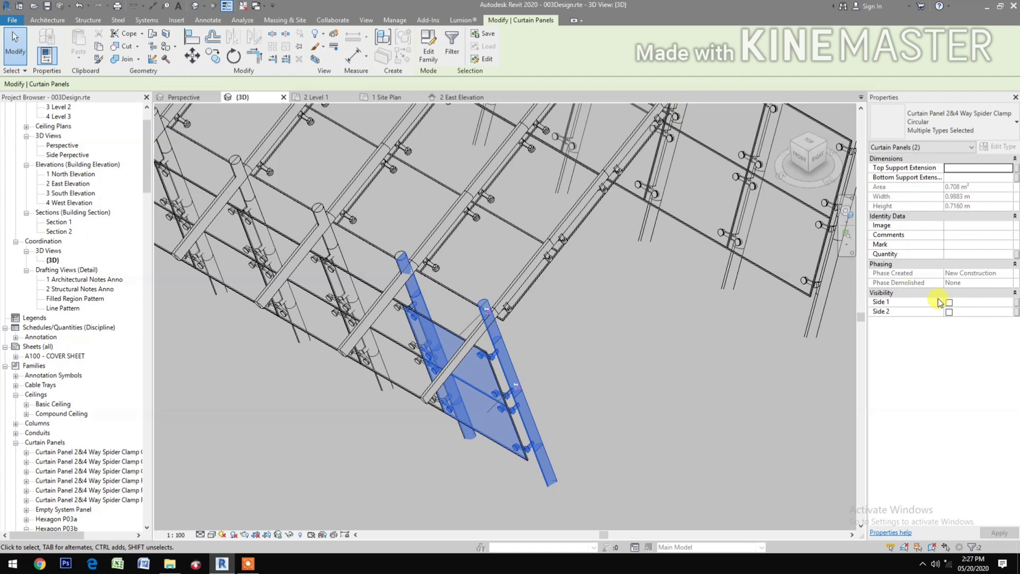
left_click(654, 376)
- Select the edge panel row on the opposite roof edge, then pan back to the whole roof
mouse_move(346, 422)
middle_mouse_down()
mouse_move(352, 400)
mouse_move(311, 263)
middle_mouse_up()
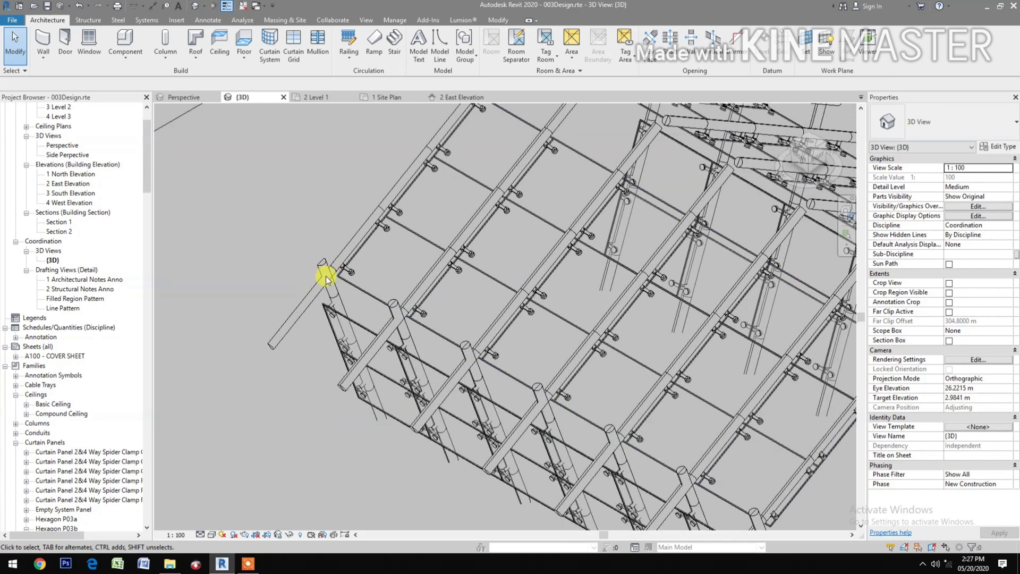
left_click(336, 307)
right_click(336, 307)
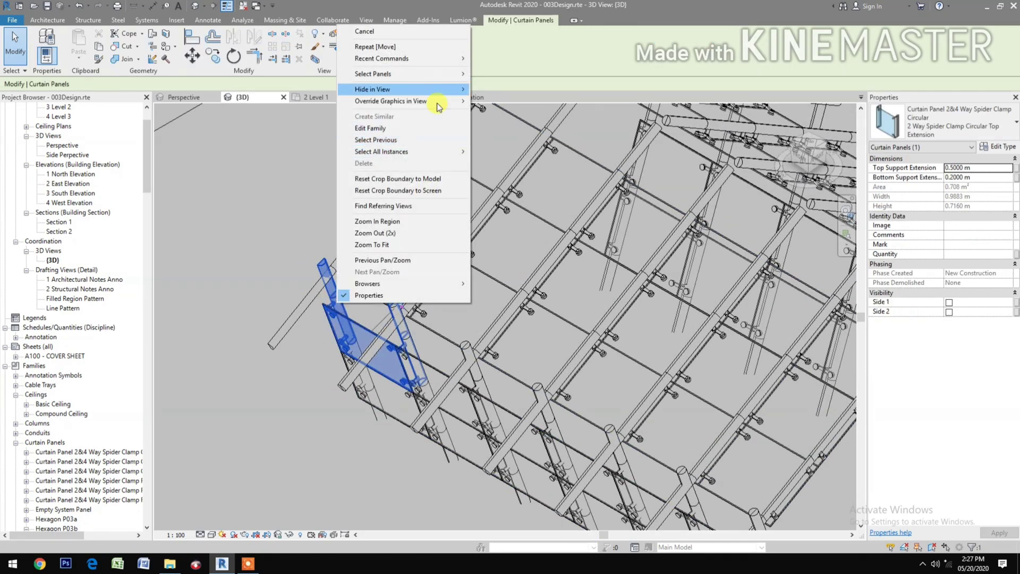
left_click(496, 74)
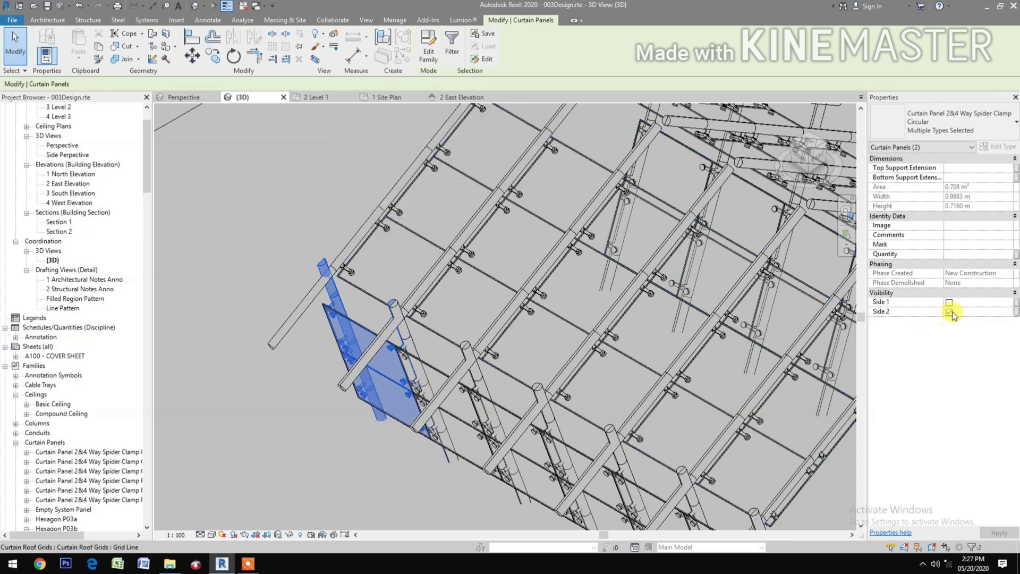
left_click(231, 260)
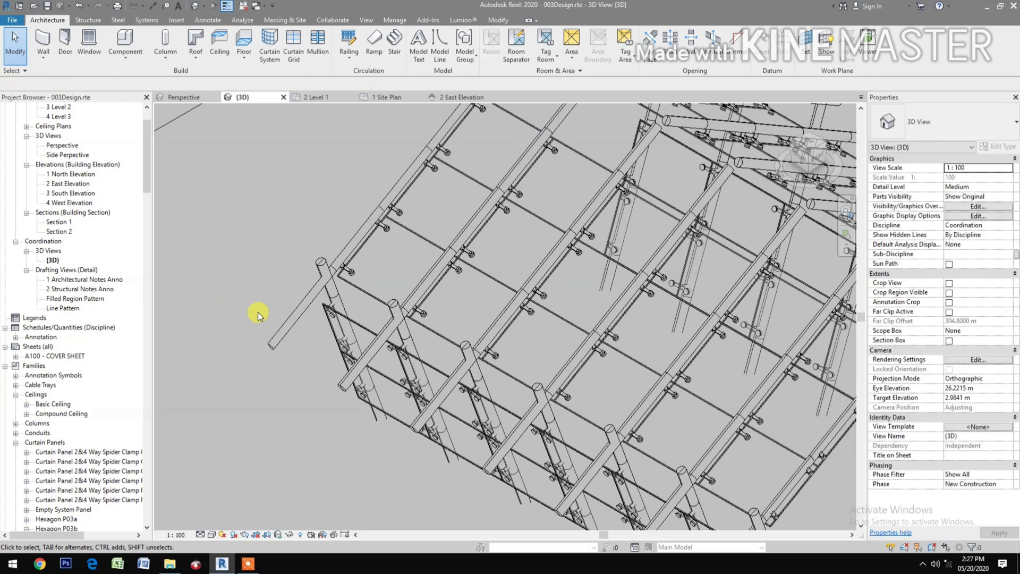
mouse_move(257, 314)
middle_mouse_down()
mouse_move(337, 381)
mouse_move(318, 383)
middle_mouse_up()
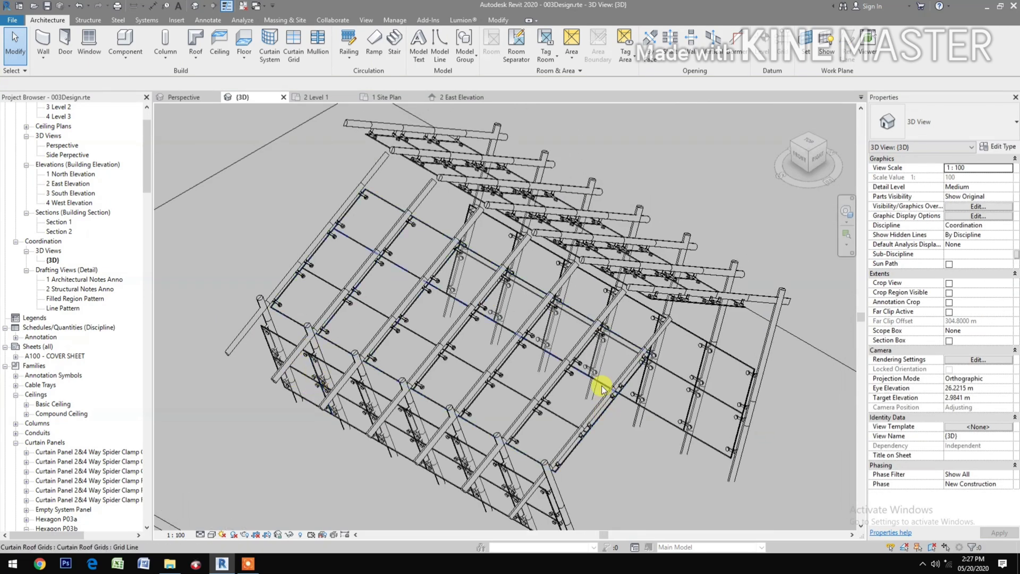
- Set the lower-edge panel row to show its support posts on Side 2
left_click(662, 330)
right_click(662, 331)
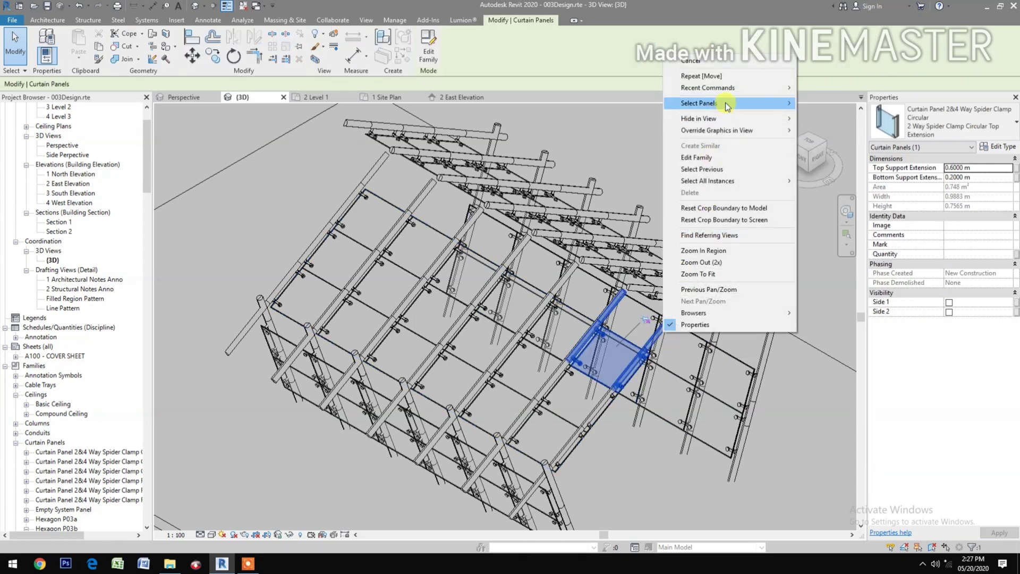
mouse_move(699, 103)
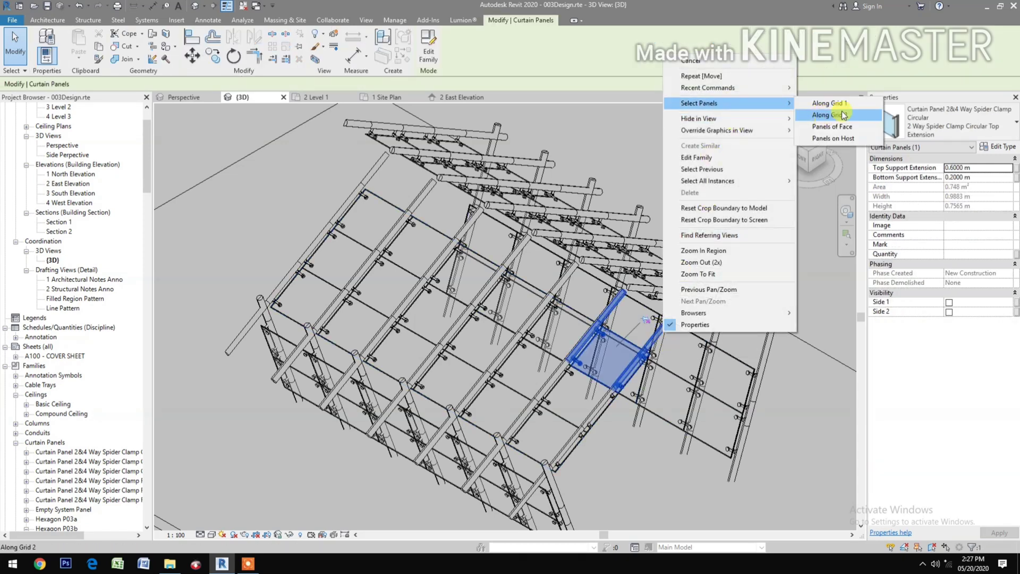
left_click(842, 103)
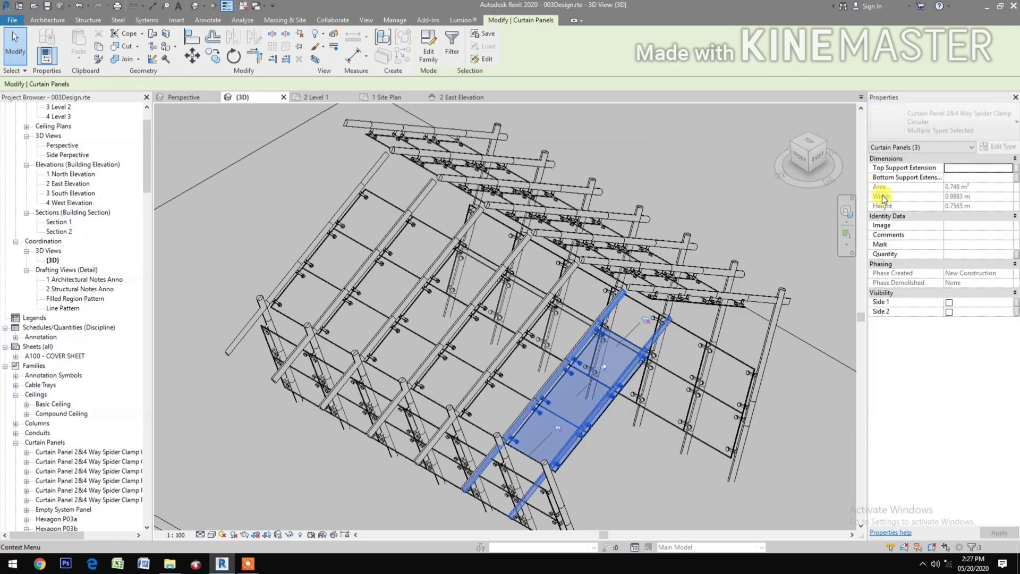
left_click(949, 302)
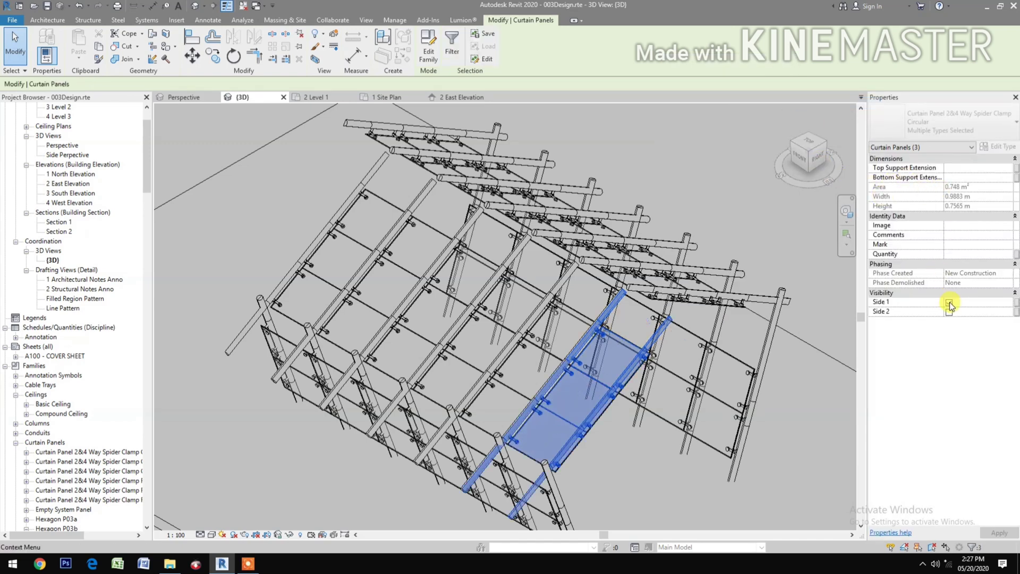
left_click(653, 439)
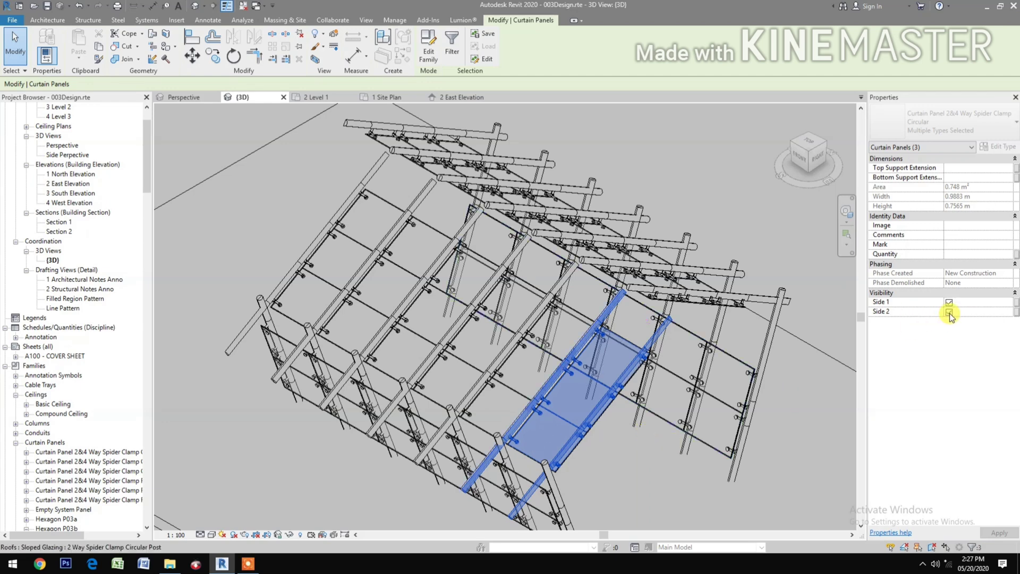
left_click(637, 470)
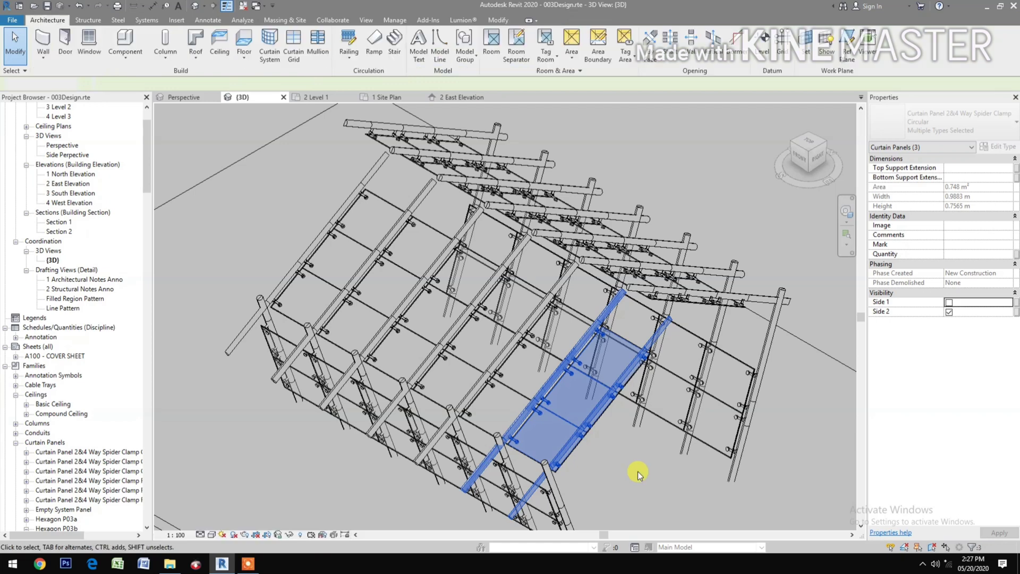
- Make the top-edge panel row show support posts on Side 1 only, with Side 2 off
key("Tab")
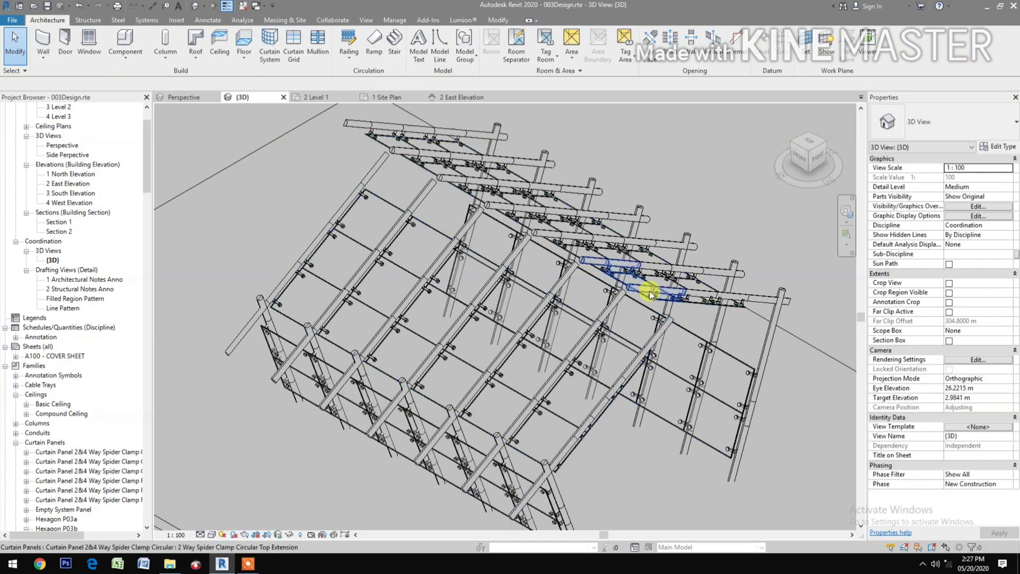
left_click(650, 296)
right_click(650, 295)
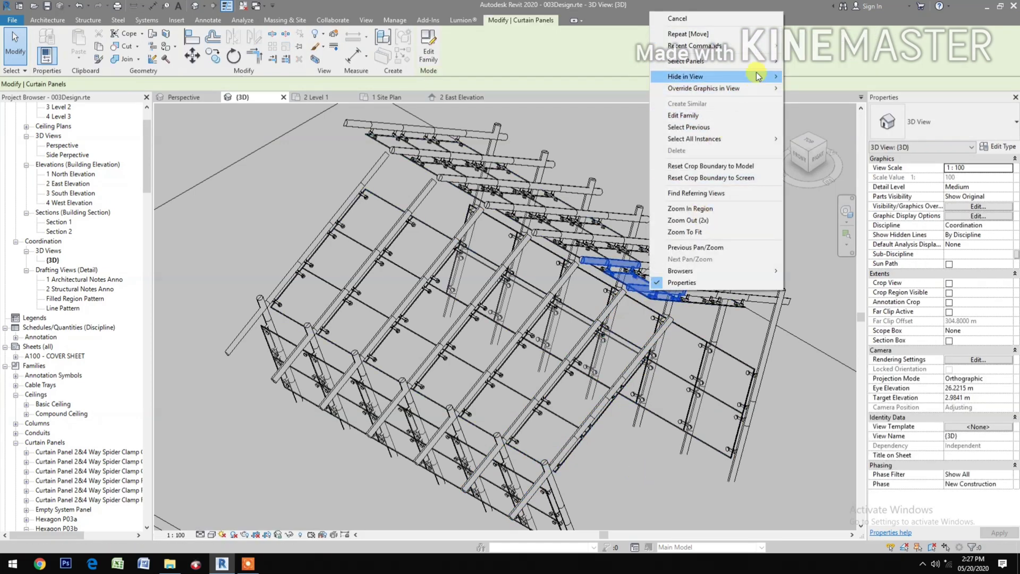
mouse_move(685, 61)
left_click(826, 66)
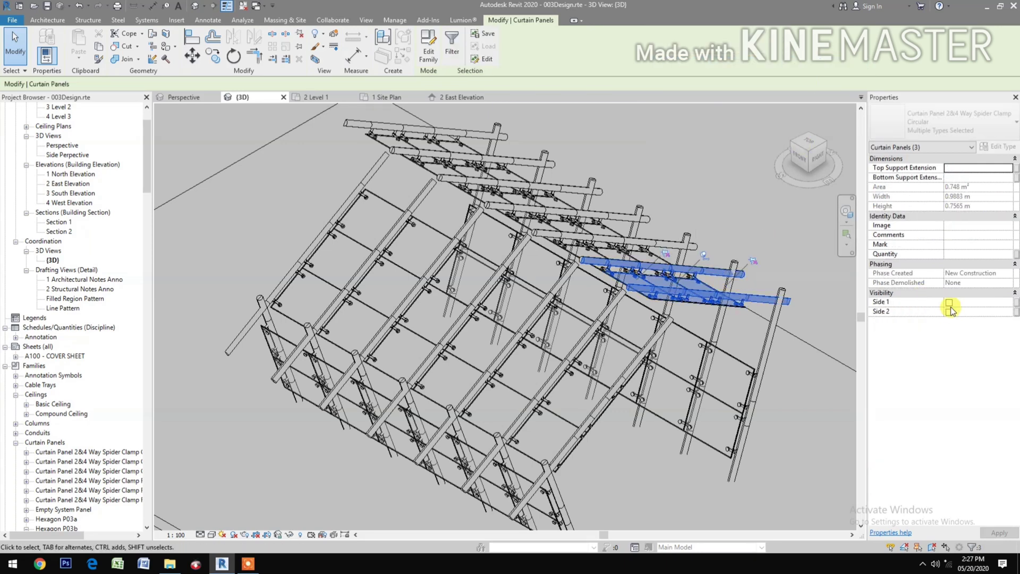
left_click(948, 312)
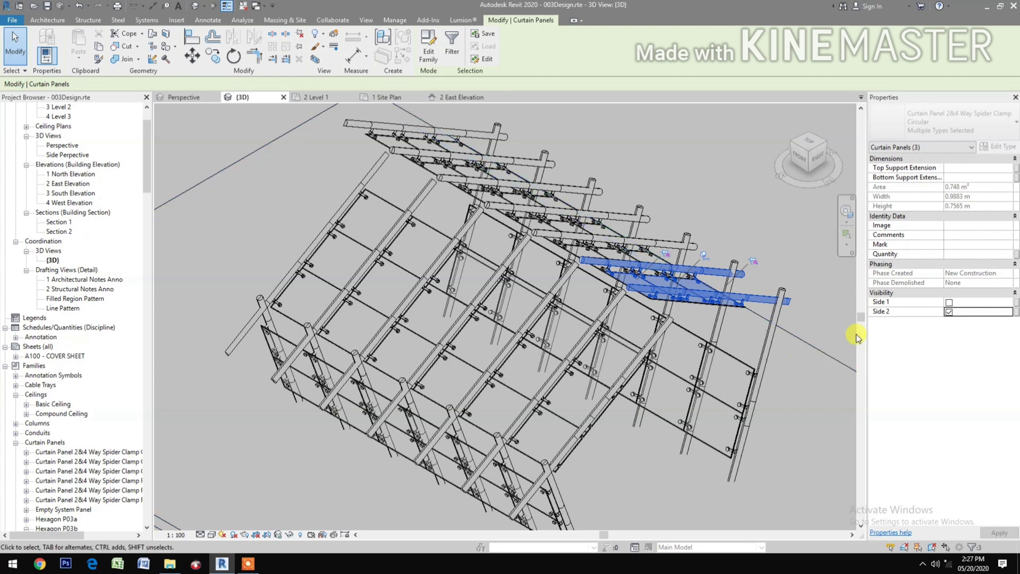
left_click(948, 303)
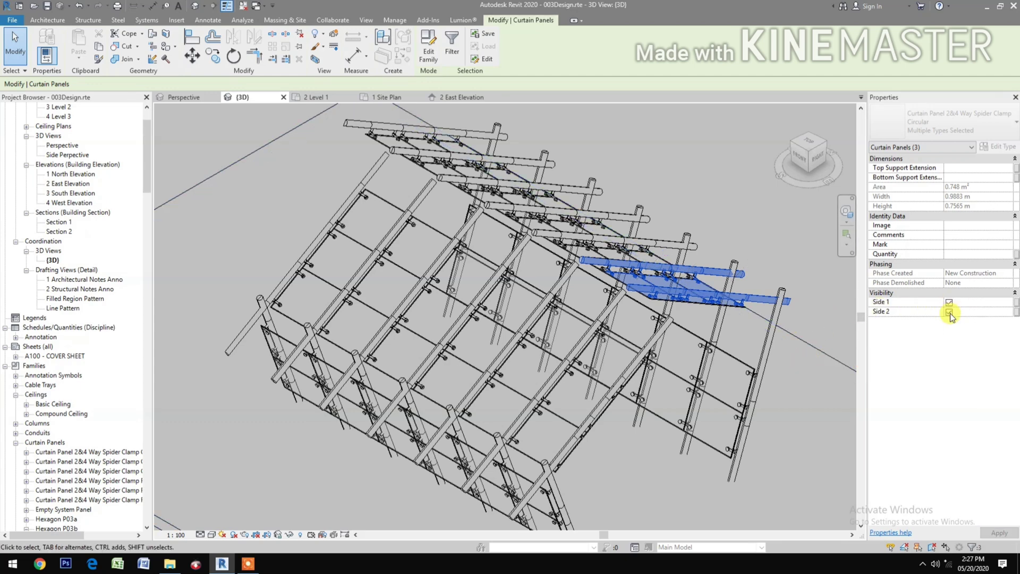
left_click(881, 318)
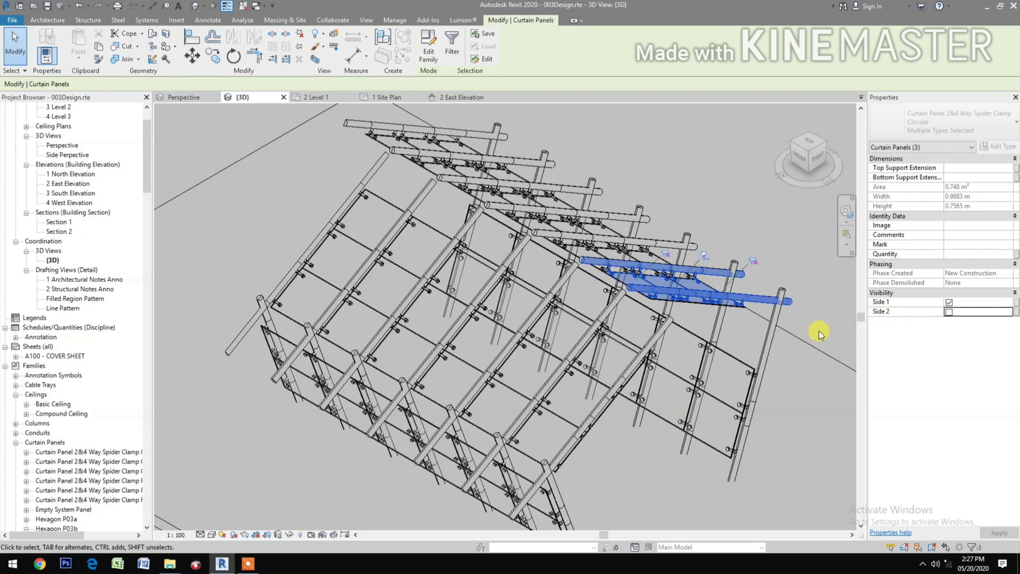
middle_click_drag(302, 418, 301, 418)
- Give the bottom-edge panel row Side 1 support posts, with Side 2 off
scroll(301, 418, "up", 1)
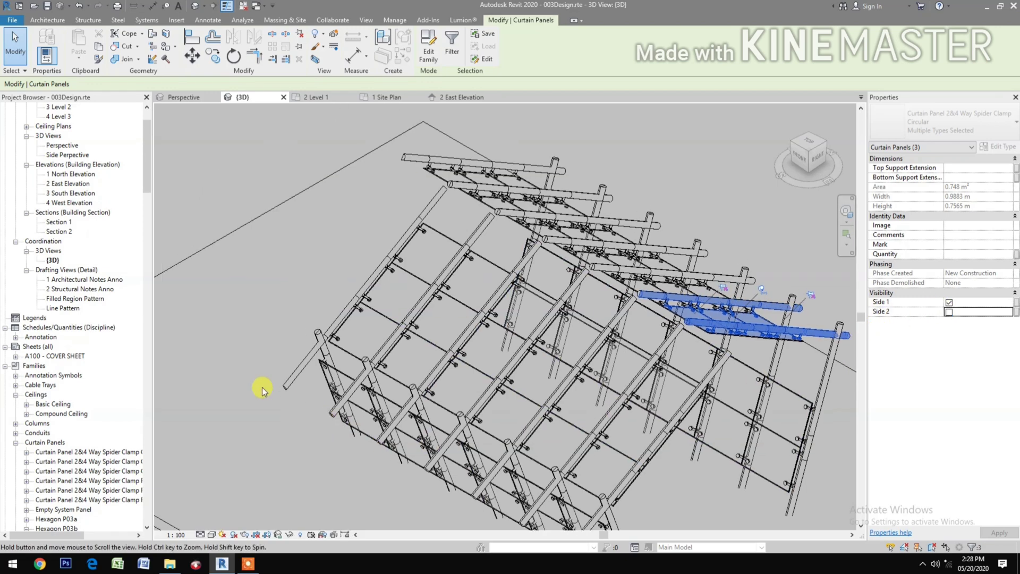
scroll(276, 382, "up", 3)
scroll(301, 381, "up", 3)
key("Tab")
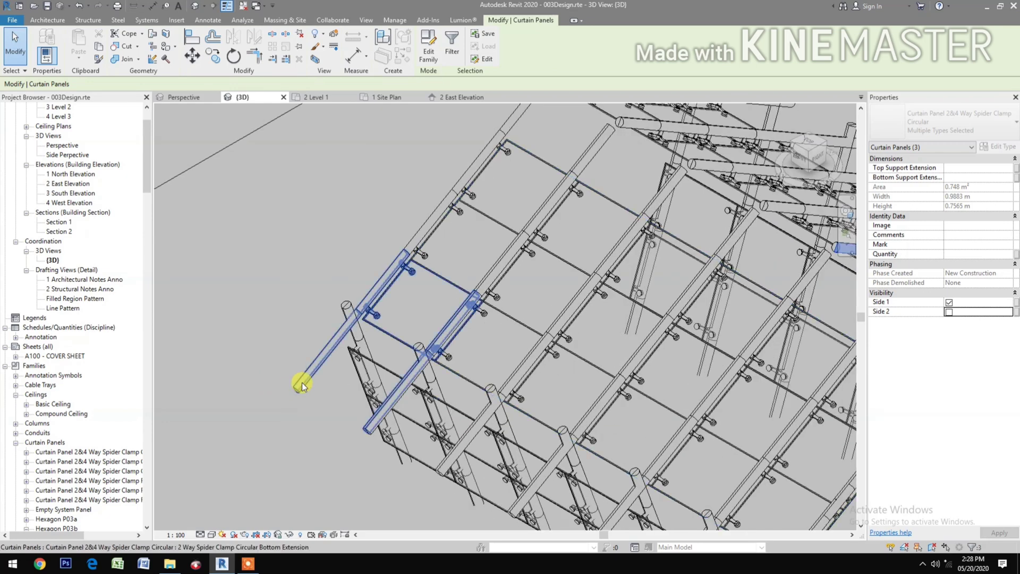
left_click(311, 383)
right_click(311, 384)
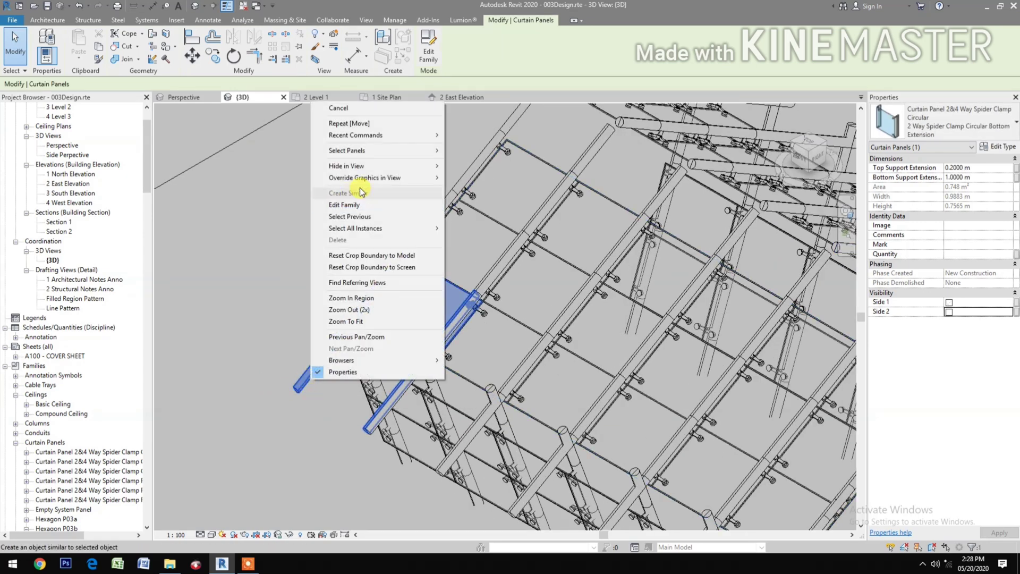
mouse_move(346, 150)
left_click(463, 154)
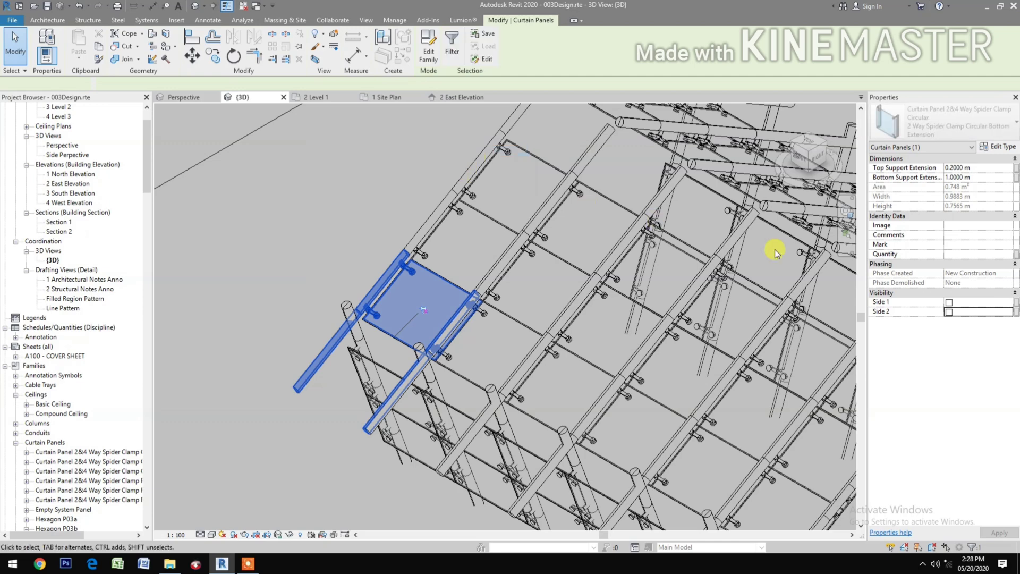
left_click(949, 311)
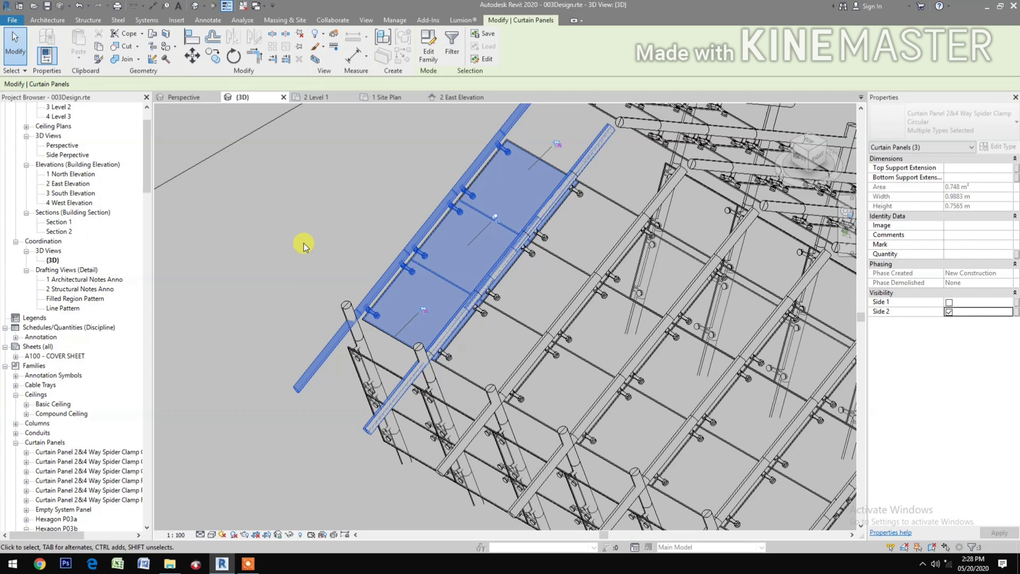
left_click(948, 304)
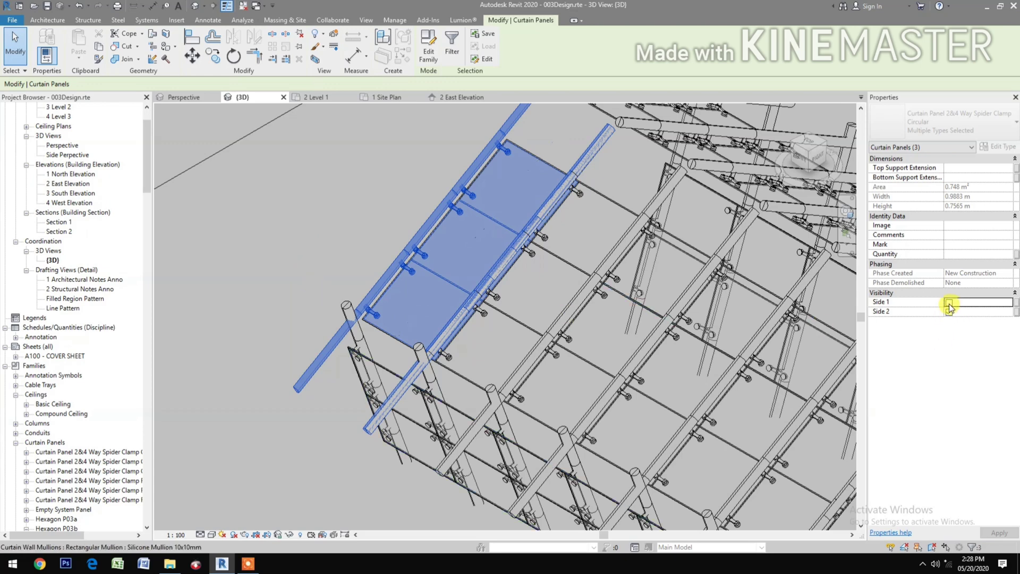
left_click(949, 311)
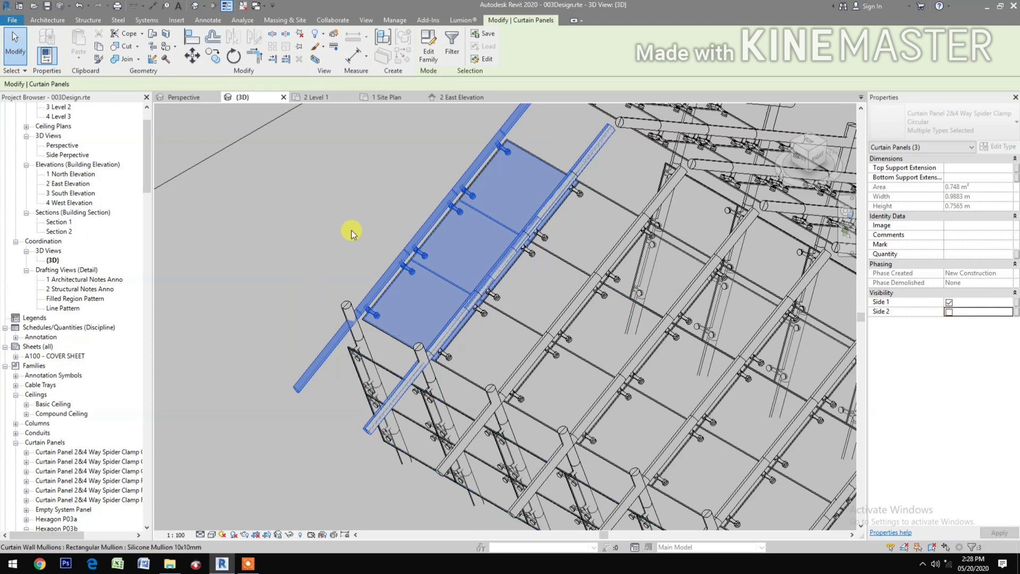
left_click(269, 269)
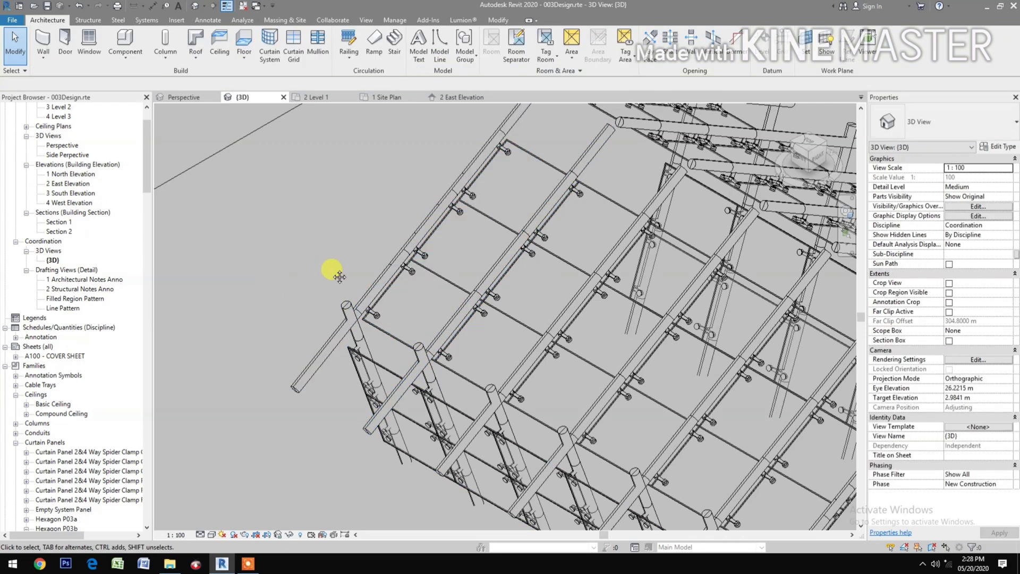
- Give the three upper-left edge panels Side 2 support posts, with Side 1 off
mouse_move(332, 269)
middle_mouse_down("shift")
mouse_move(212, 410)
mouse_move(321, 326)
middle_mouse_up("shift")
scroll(401, 221, "up", 1)
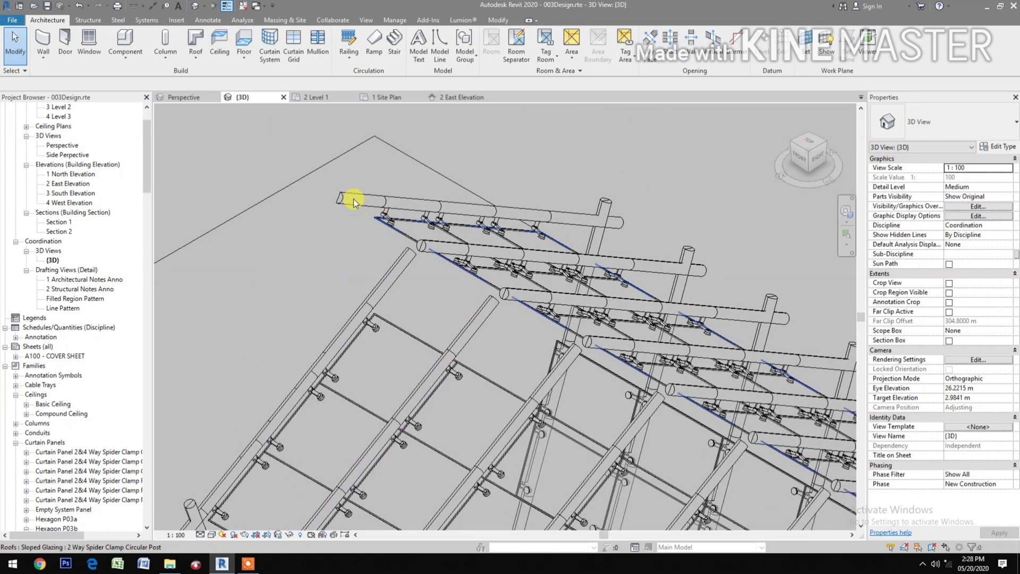
key("Tab")
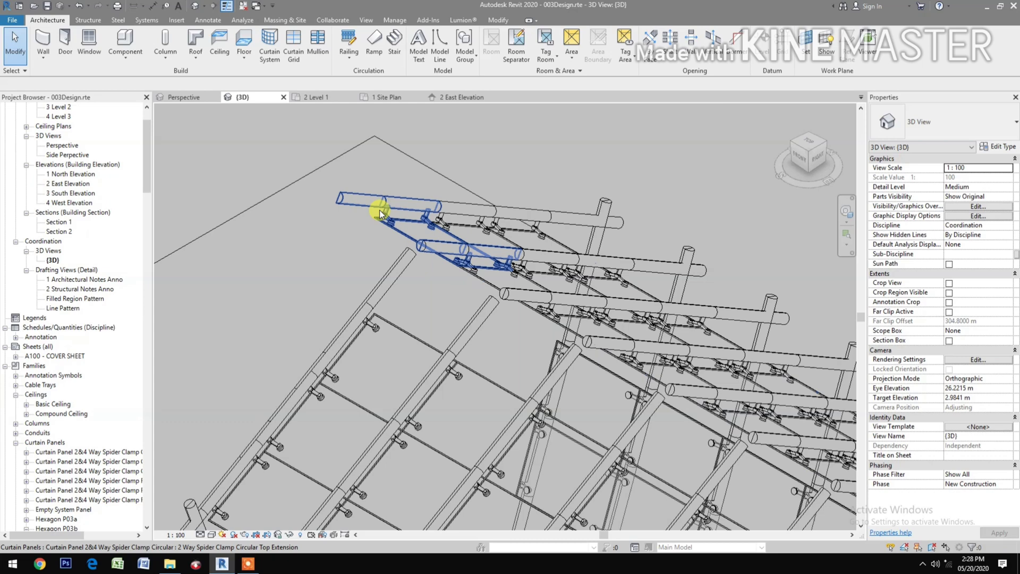
left_click(380, 213)
right_click(379, 213)
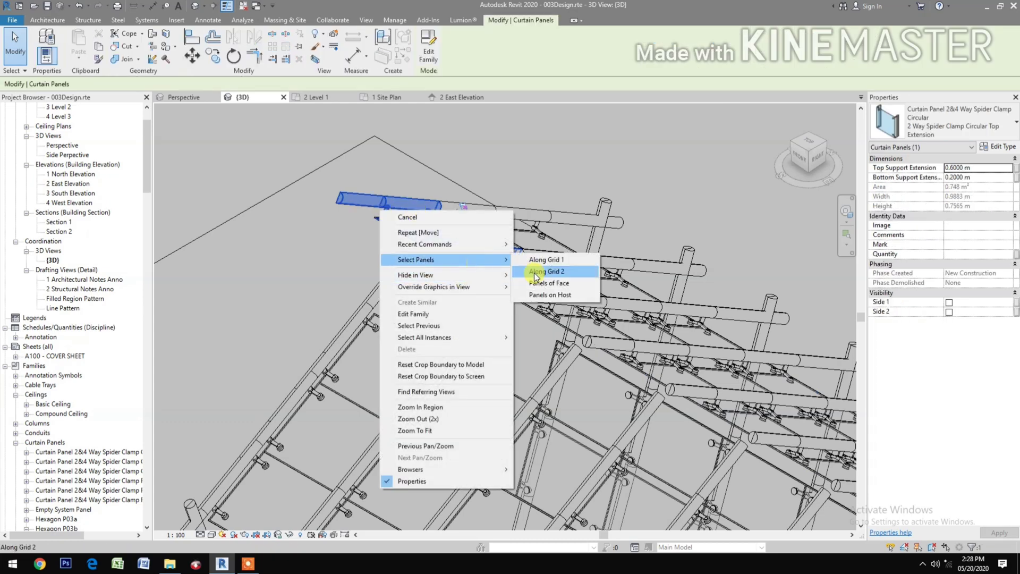
left_click(552, 259)
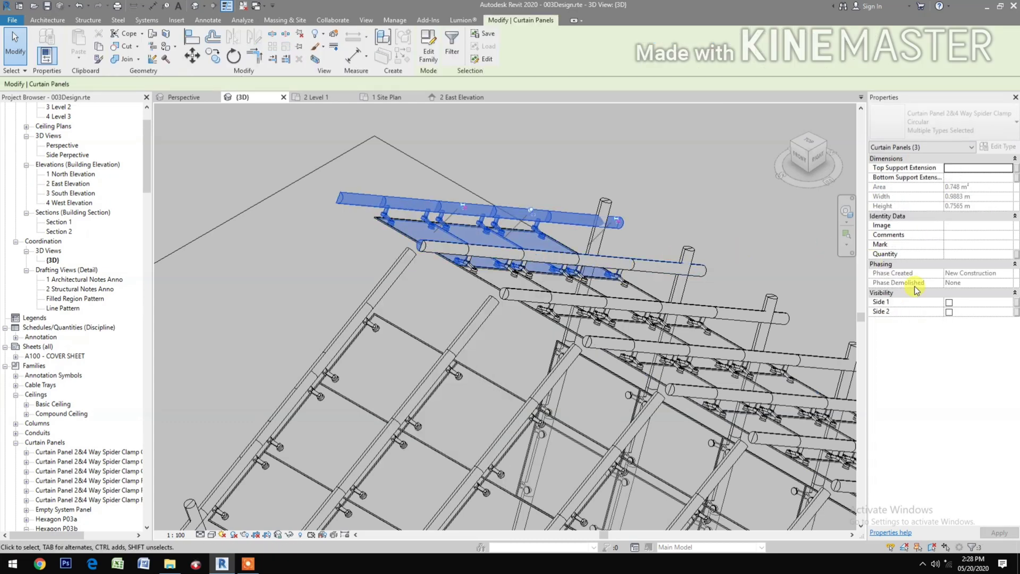
left_click(949, 302)
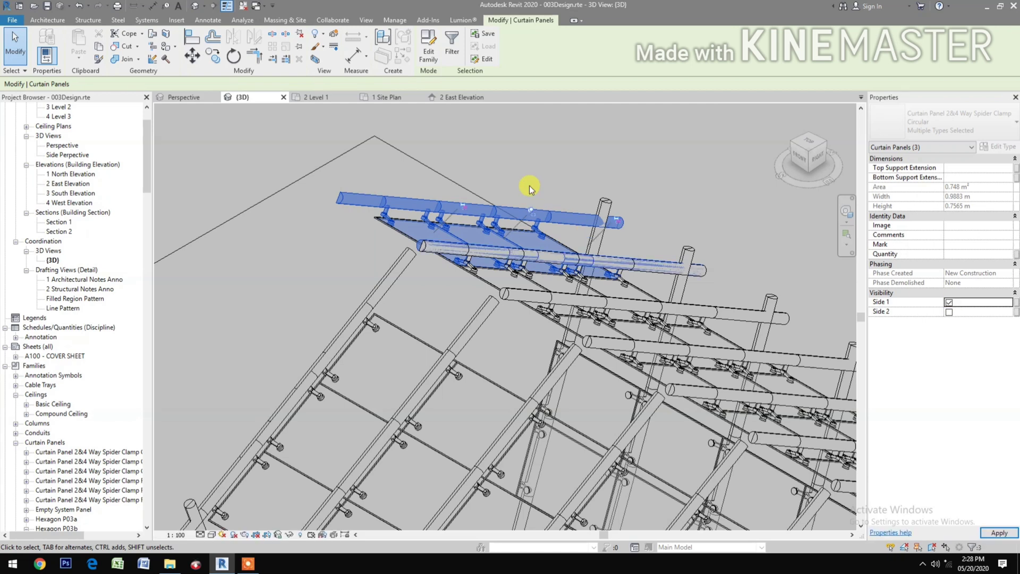
left_click(949, 311)
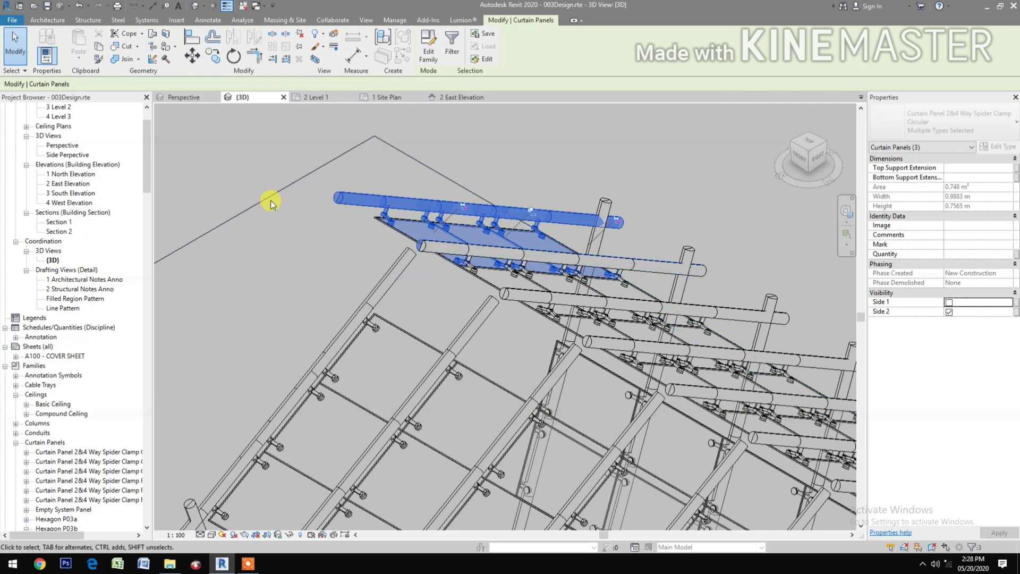
- Switch to the Perspective view and deselect the panels to see the finished canopy
left_click(189, 98)
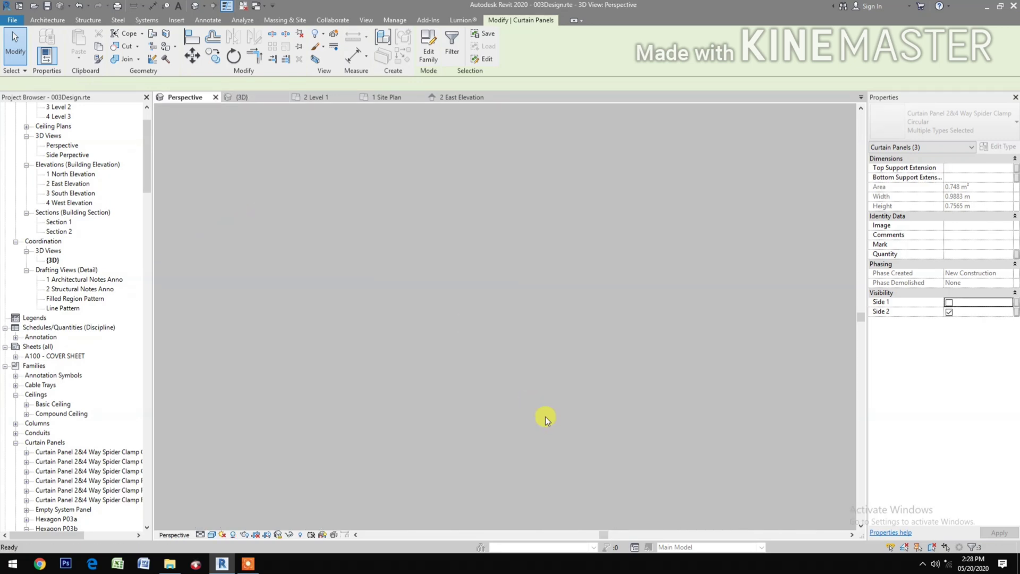
left_click(321, 513)
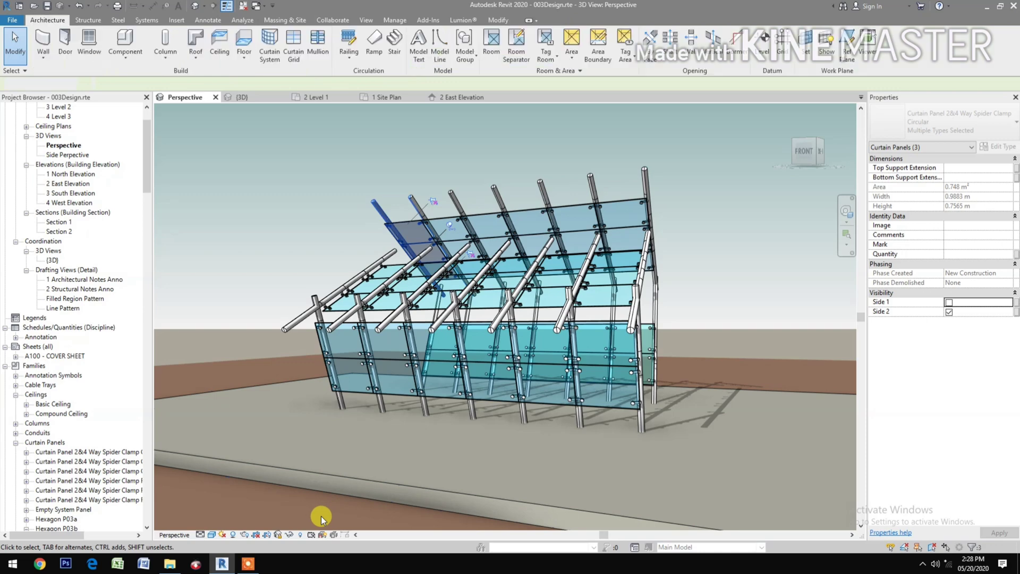